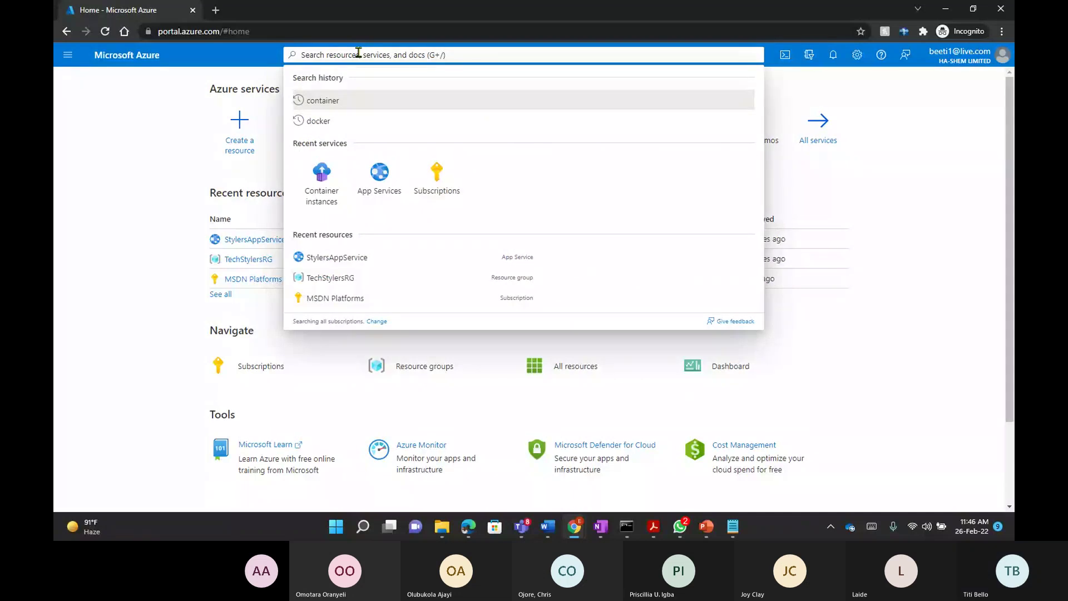
Search for 'virtual' and open the Virtual networks list, which shows 0 records
text(al)
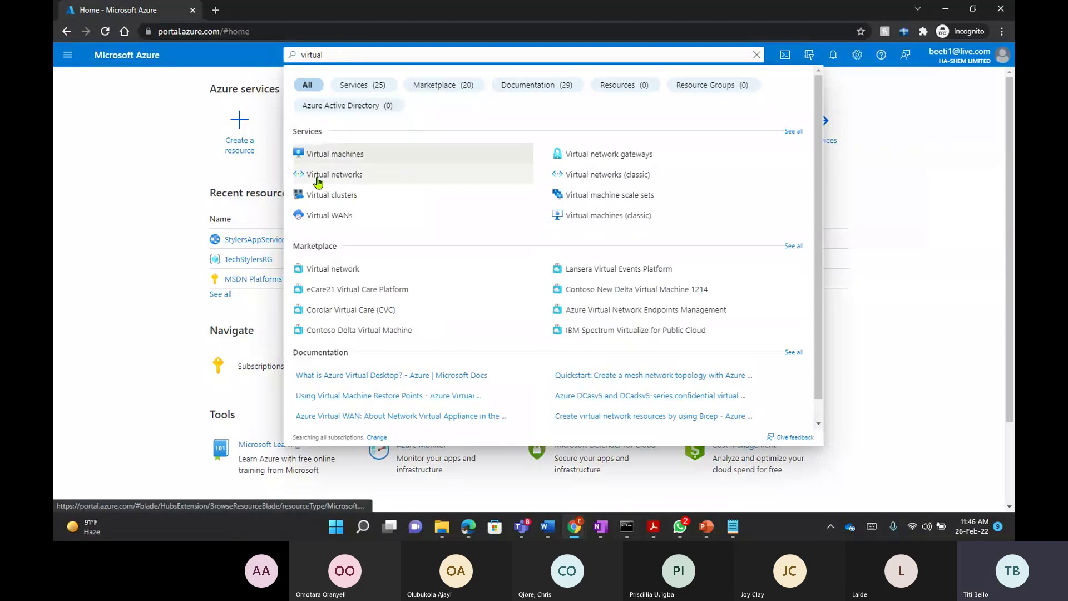
click(318, 176)
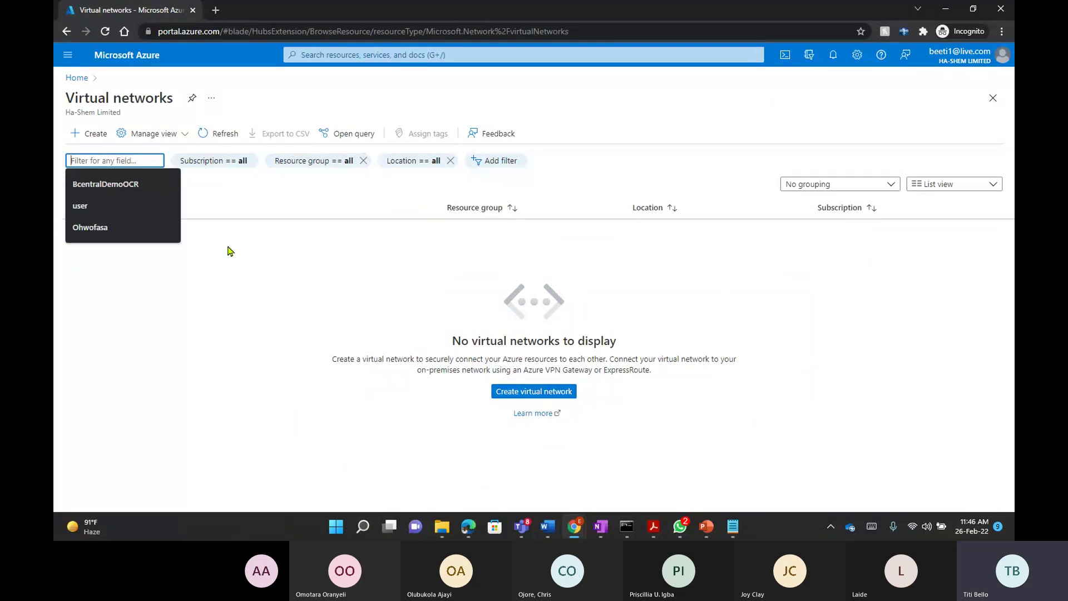
click(310, 224)
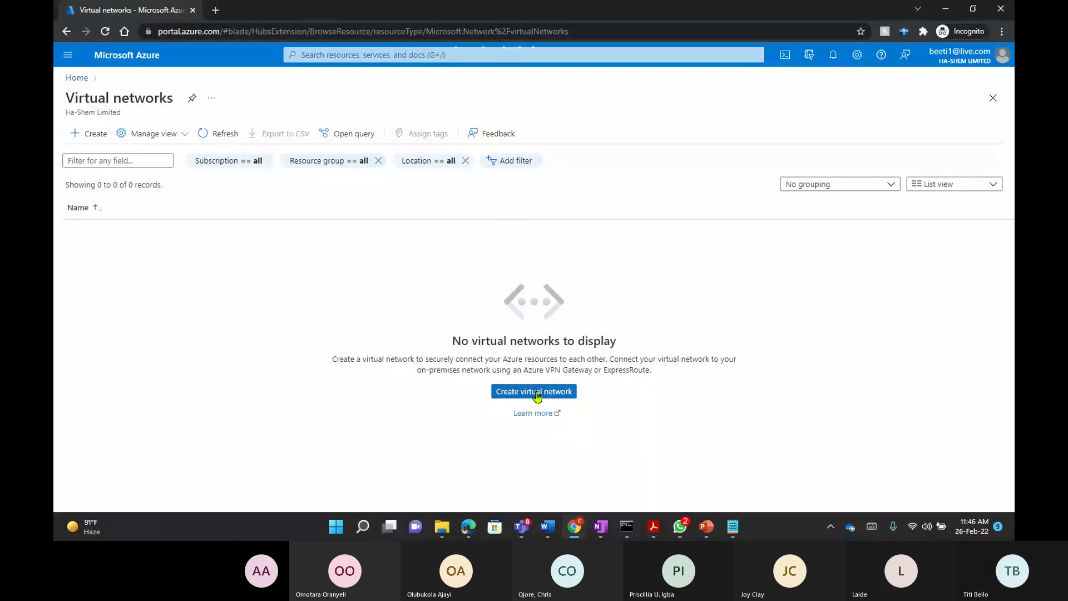
Fill the new virtual network form: resource group TechStylersRG, name StylersVNet, region West Europe
click(535, 393)
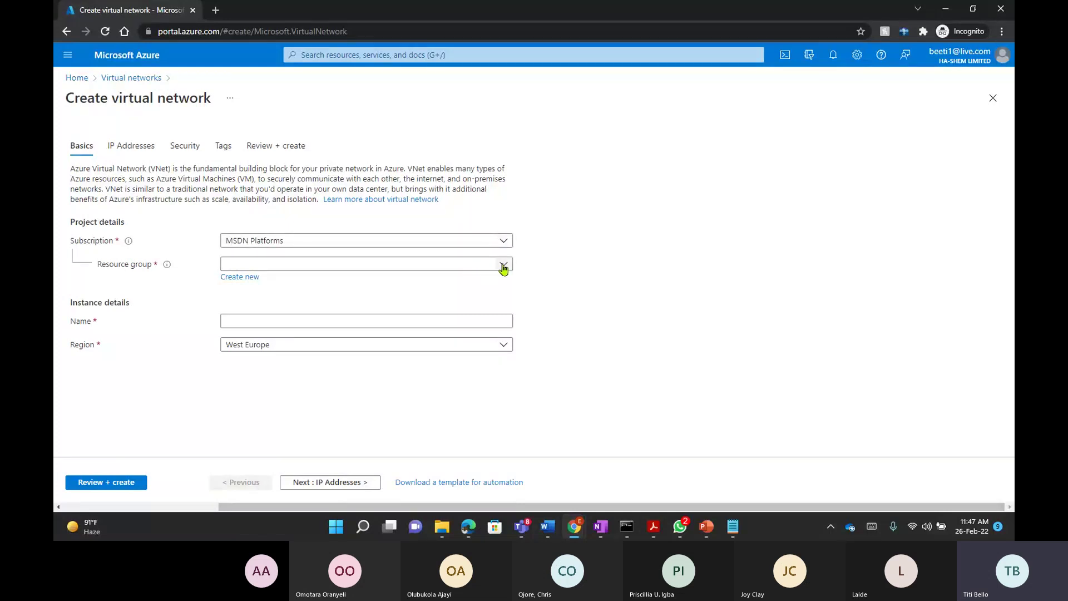
click(504, 265)
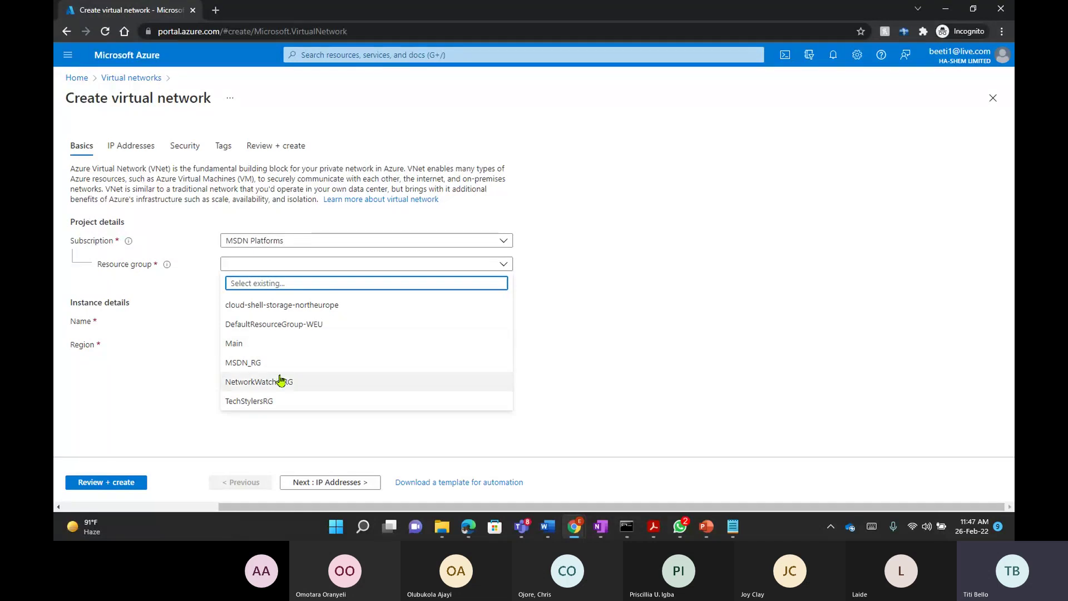
click(260, 403)
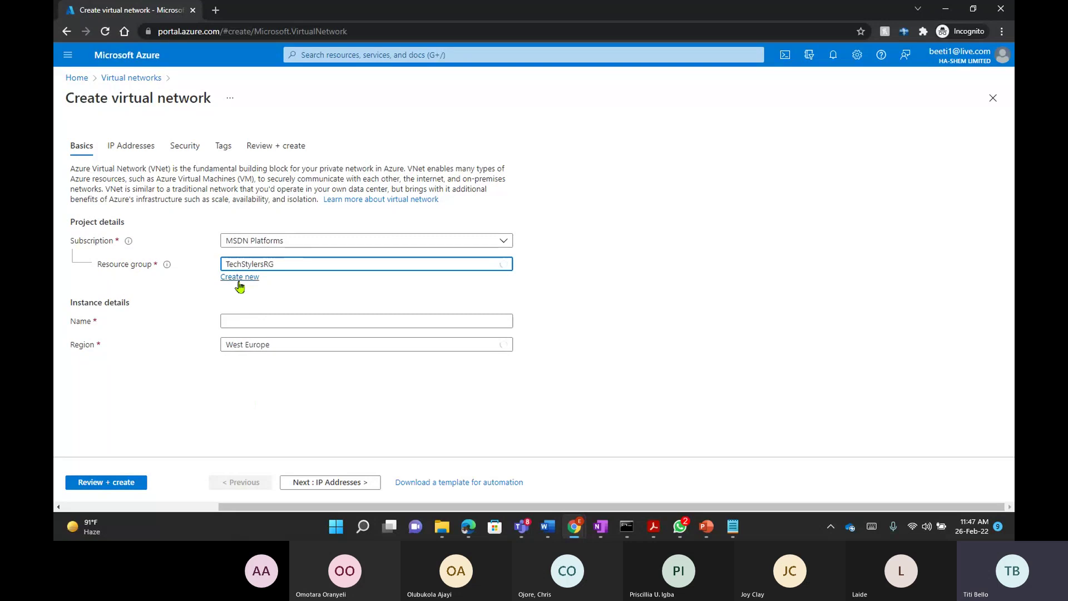
click(266, 320)
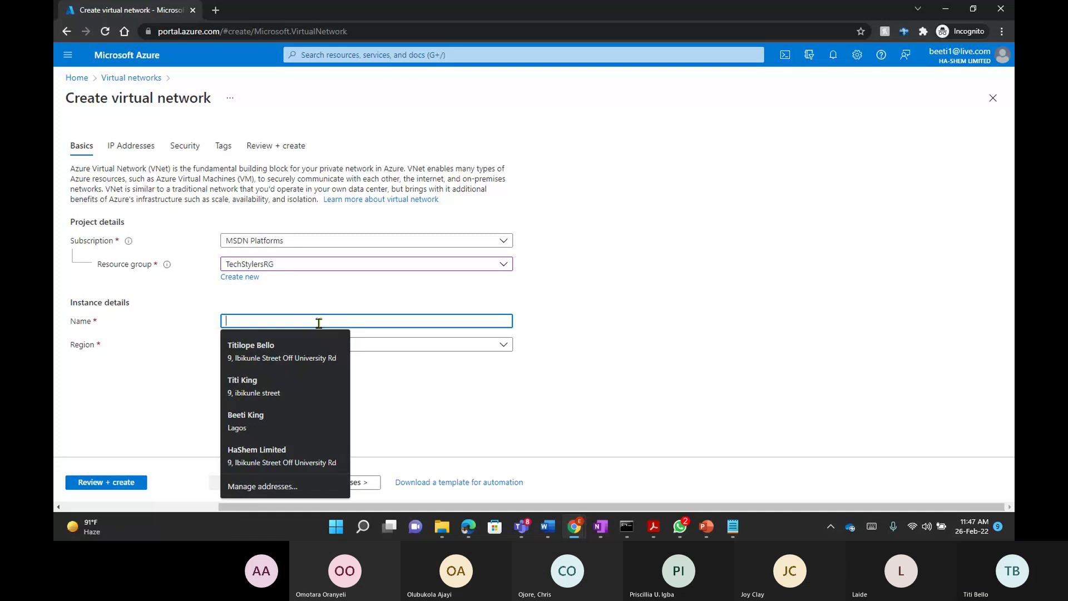
text(Sty)
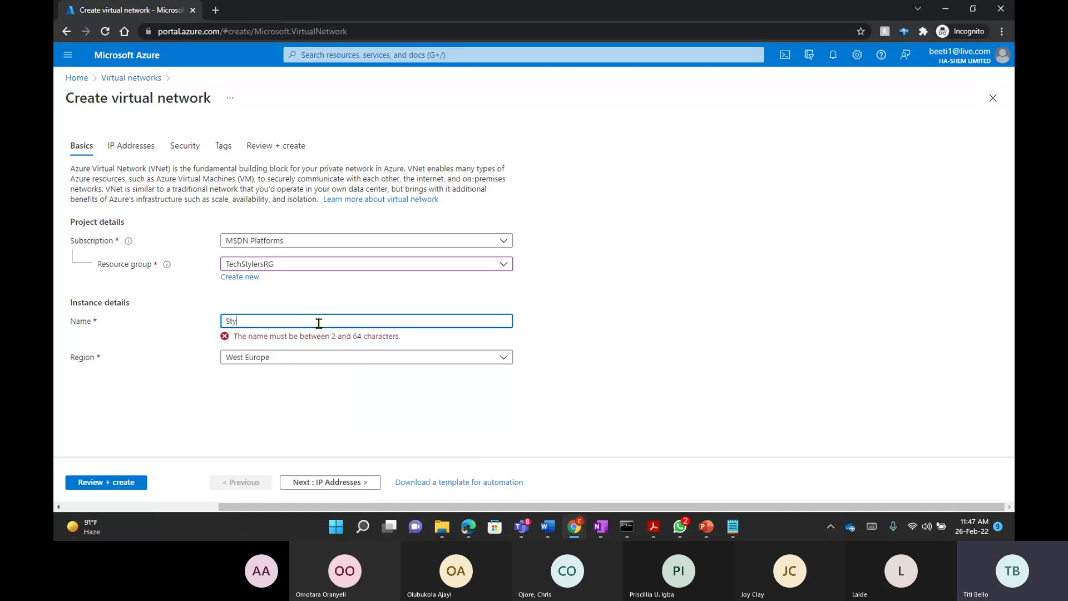
text(lers)
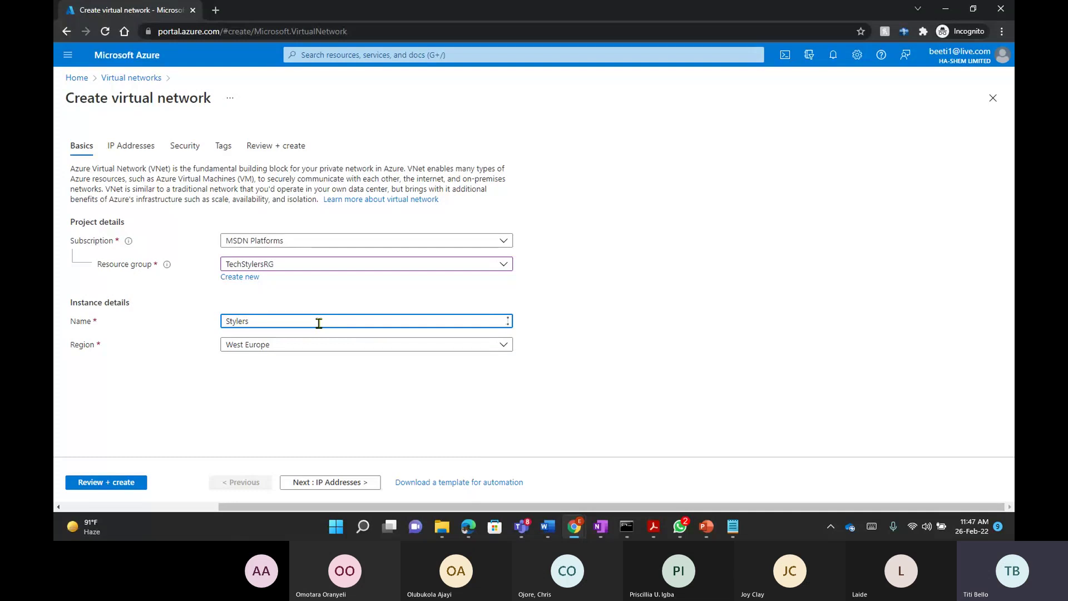
text(VNet)
click(282, 349)
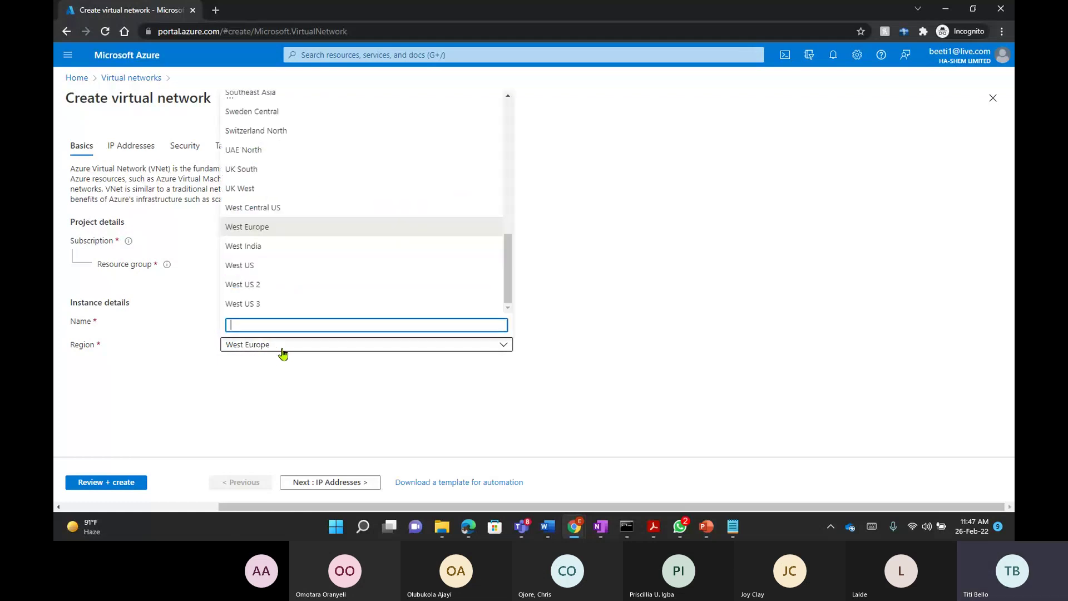
click(581, 308)
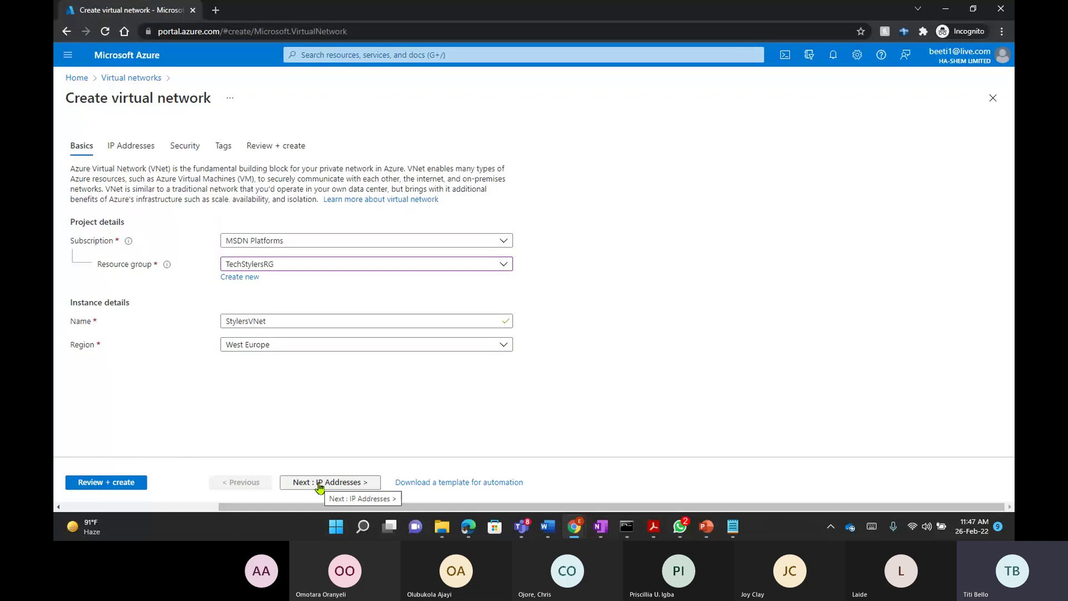
Inspect the IP Addresses tab, keeping address space 10.0.0.0/16 and default subnet 10.0.0.0/24 unchanged
click(138, 147)
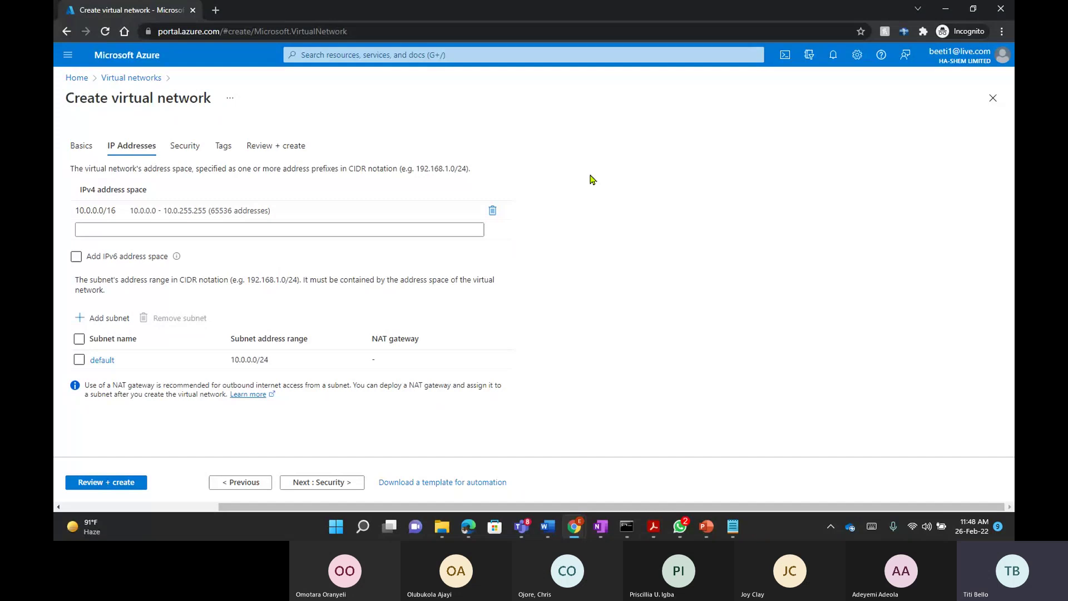
click(372, 210)
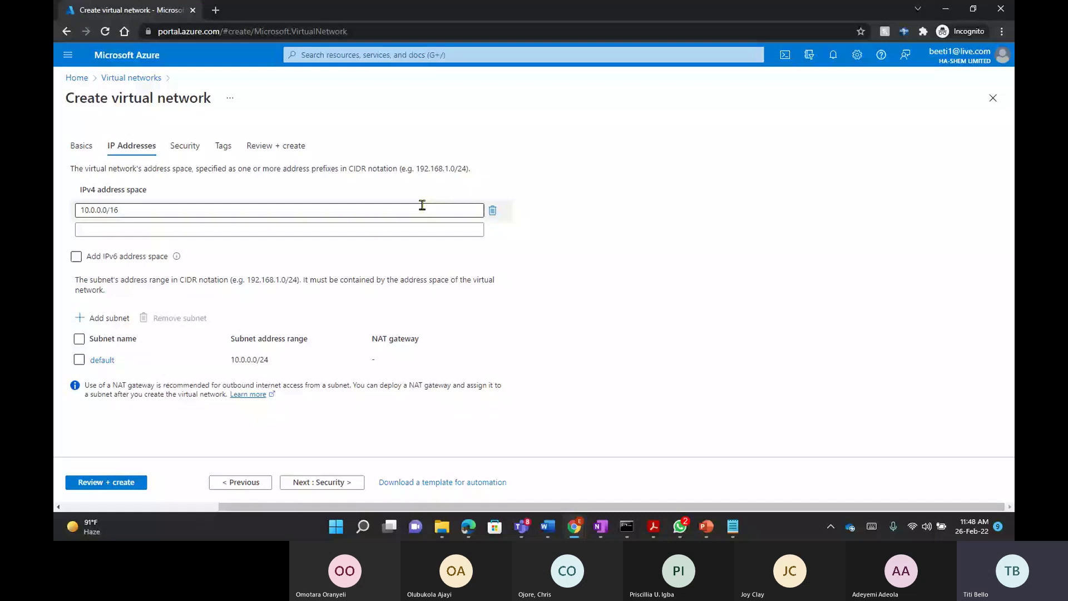
click(529, 186)
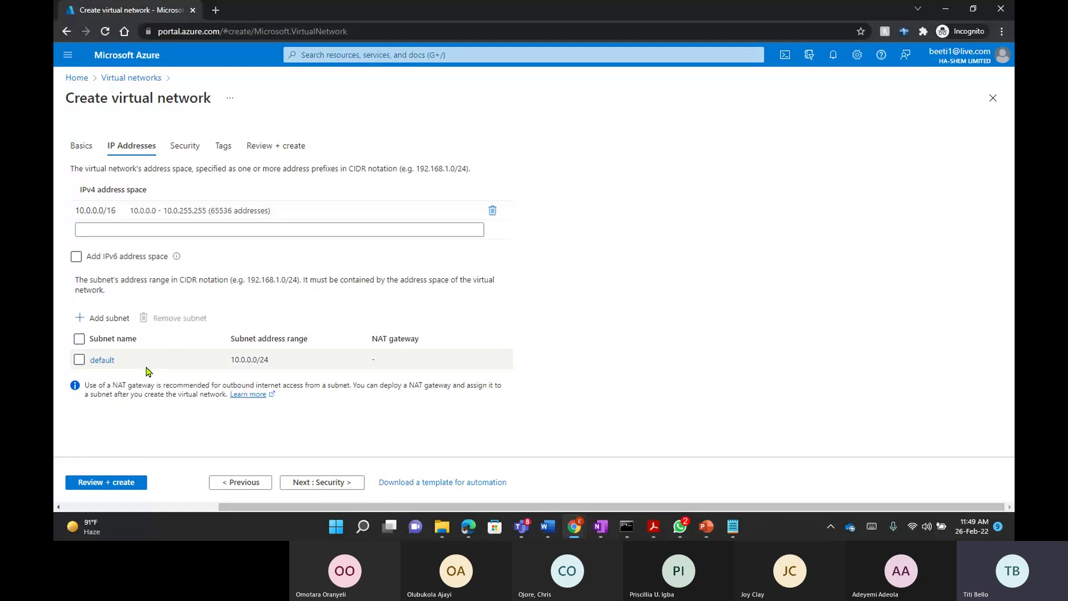
click(78, 361)
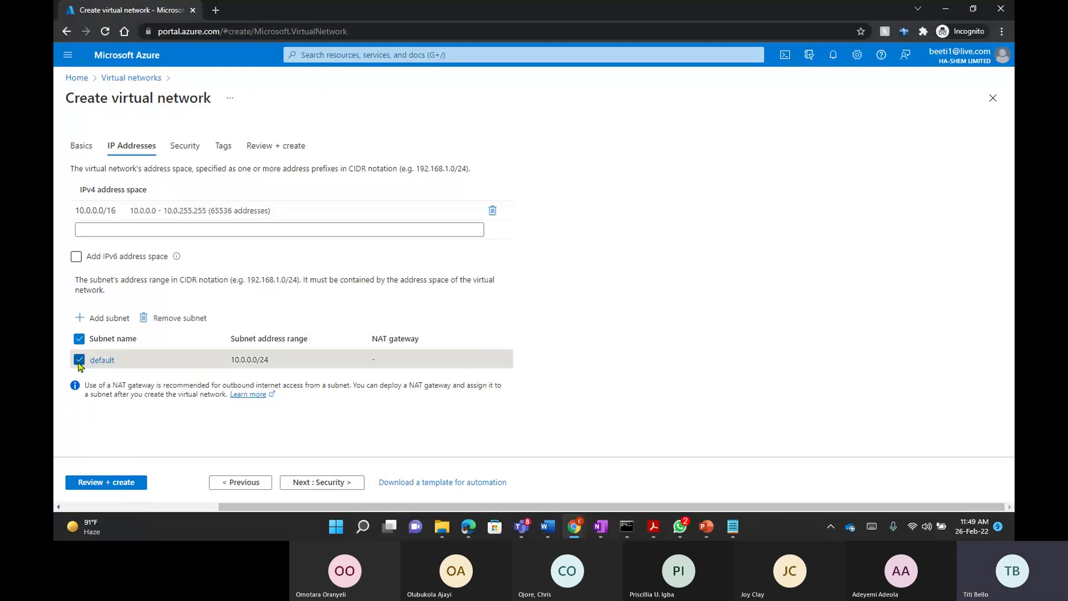
click(79, 361)
click(113, 211)
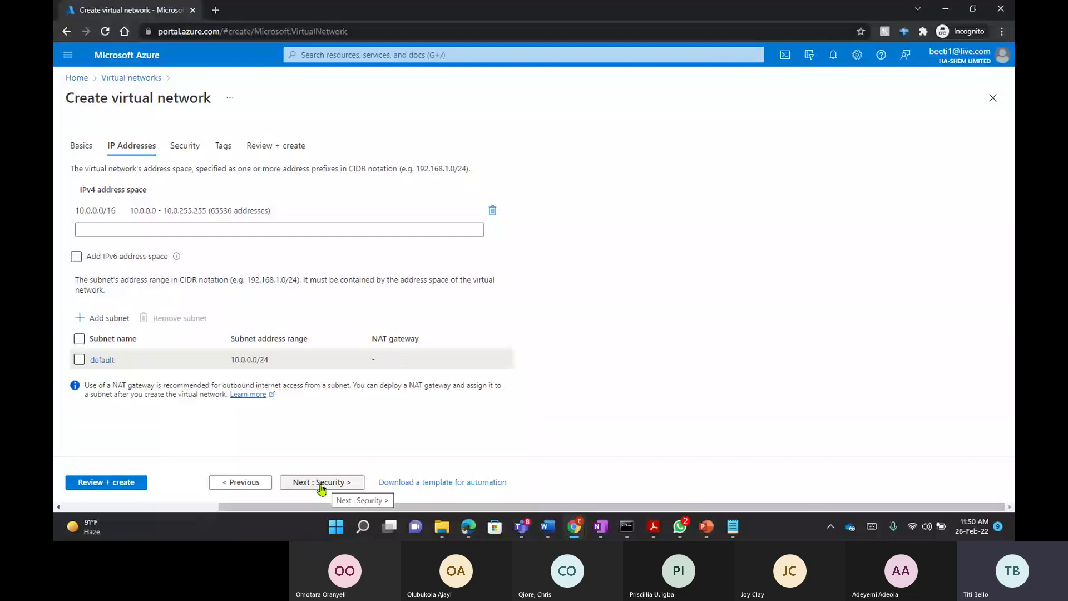
On the Security step, switch Firewall on and back off, leaving Bastion and DDoS disabled
click(321, 489)
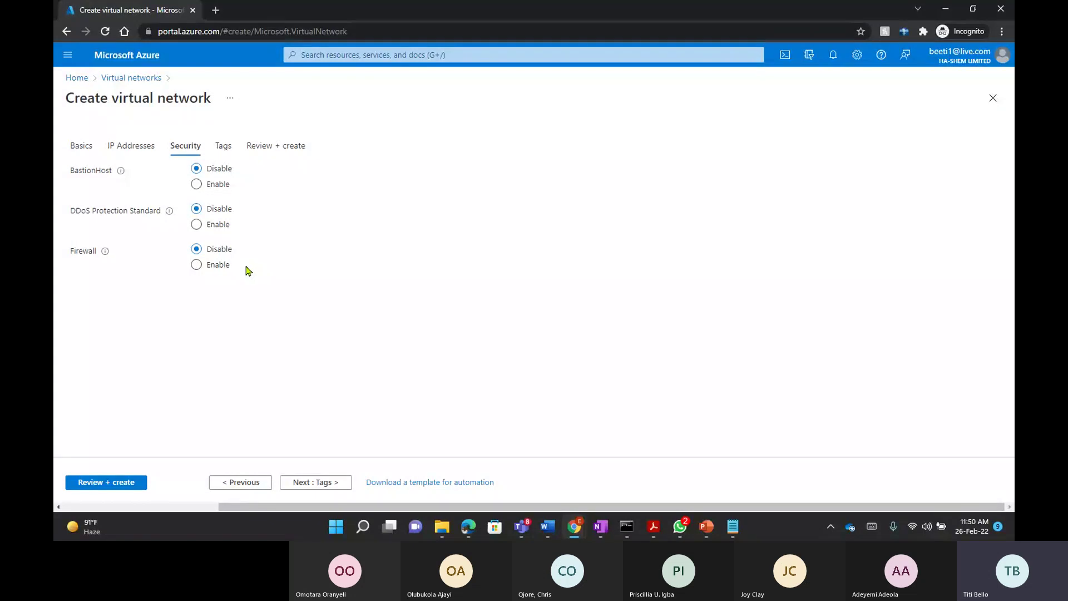
click(197, 265)
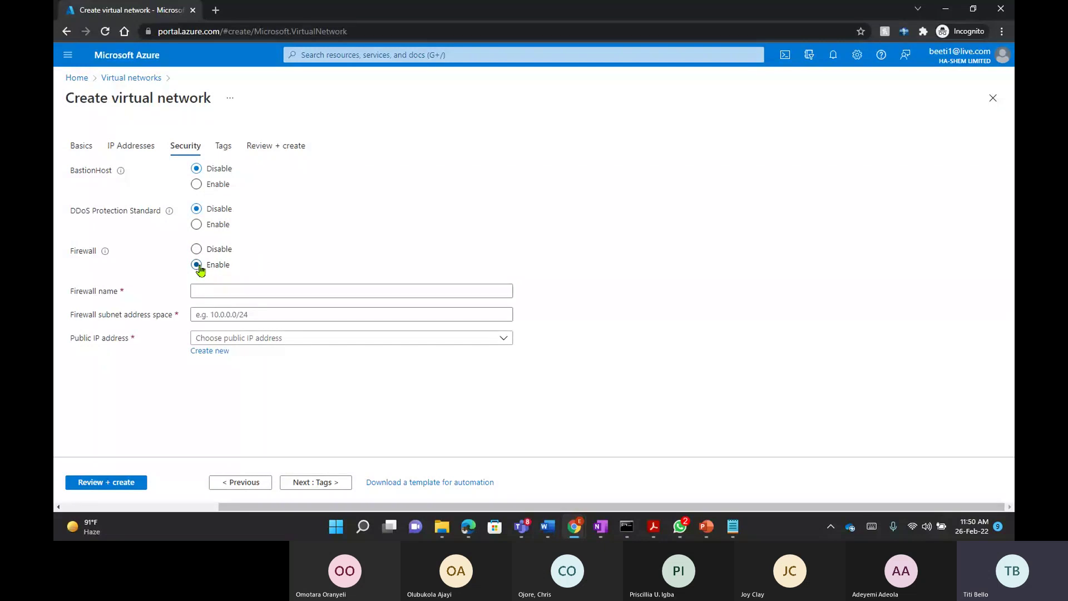
click(248, 291)
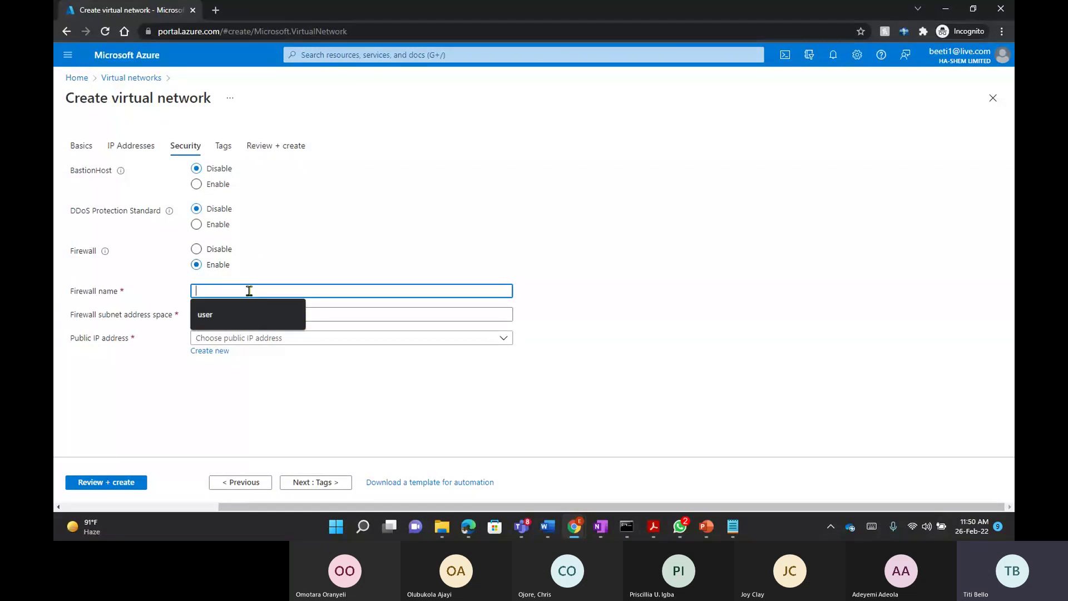
click(412, 226)
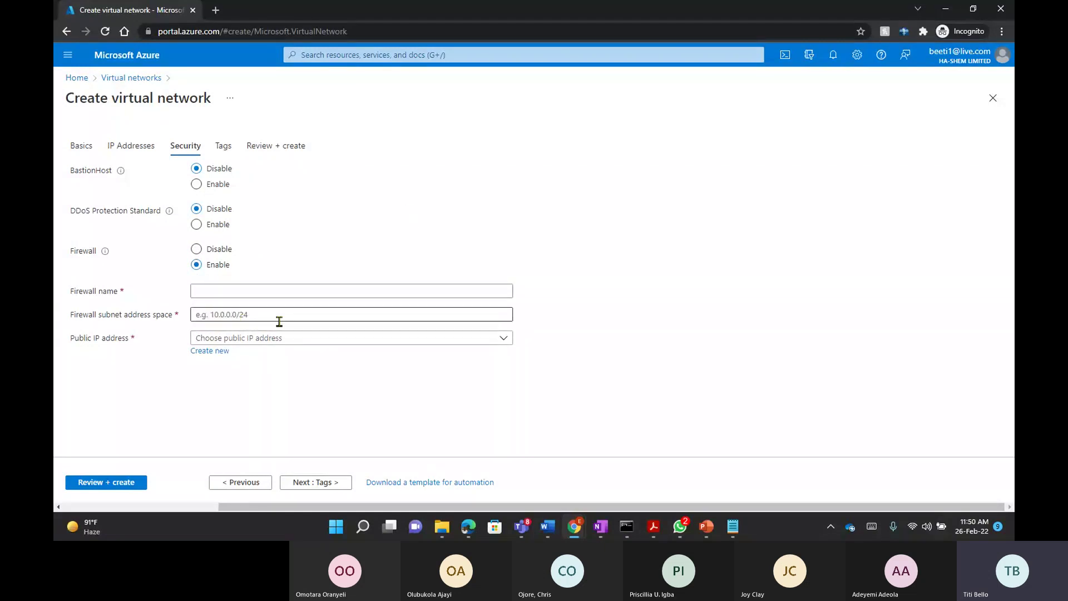
click(202, 252)
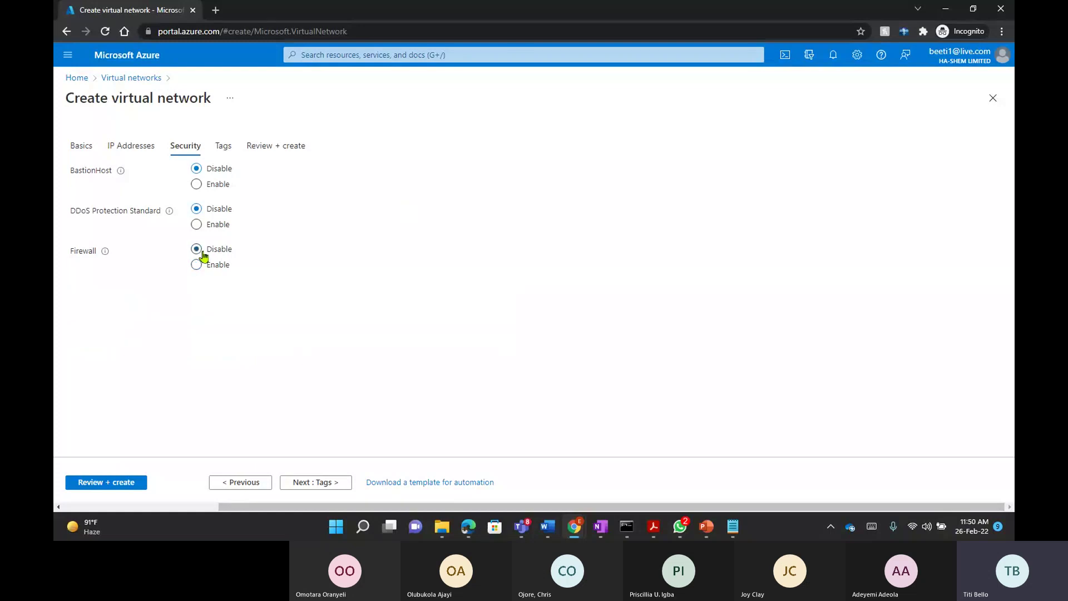
Pass Tags, validate StylersVNet on Review + create, and open its automation template
click(312, 487)
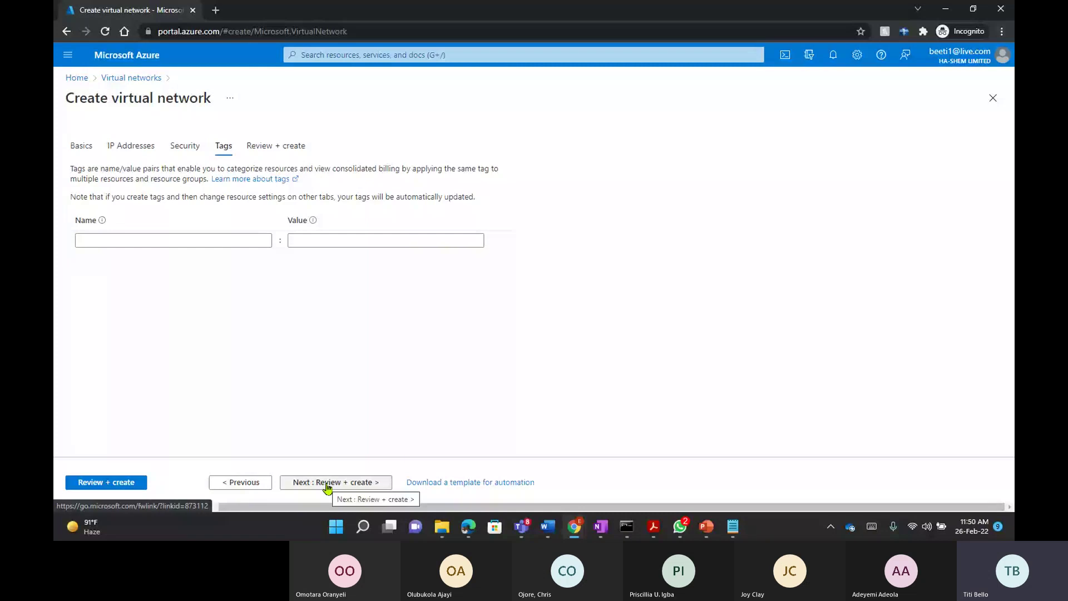
click(327, 484)
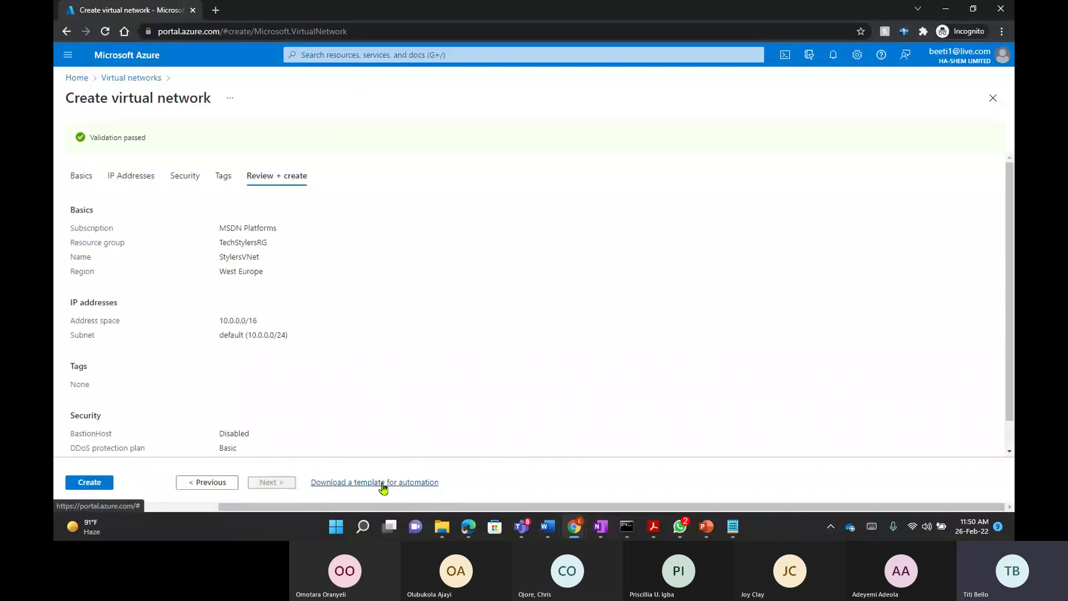
click(383, 484)
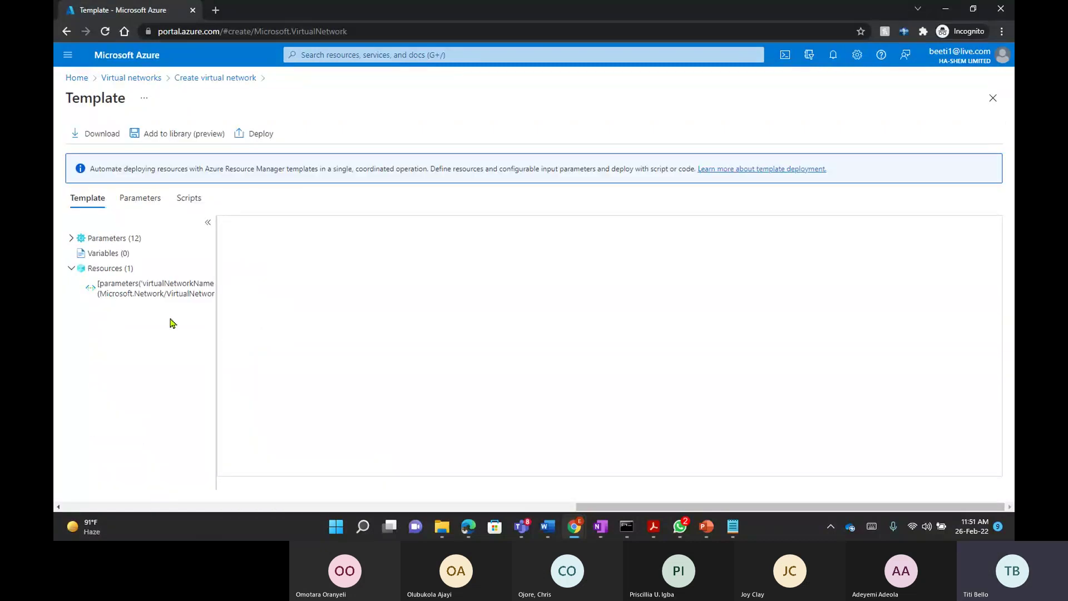
Browse the template JSON, then close it to return to the StylersVNet review summary
scroll(381, 342, down, 1)
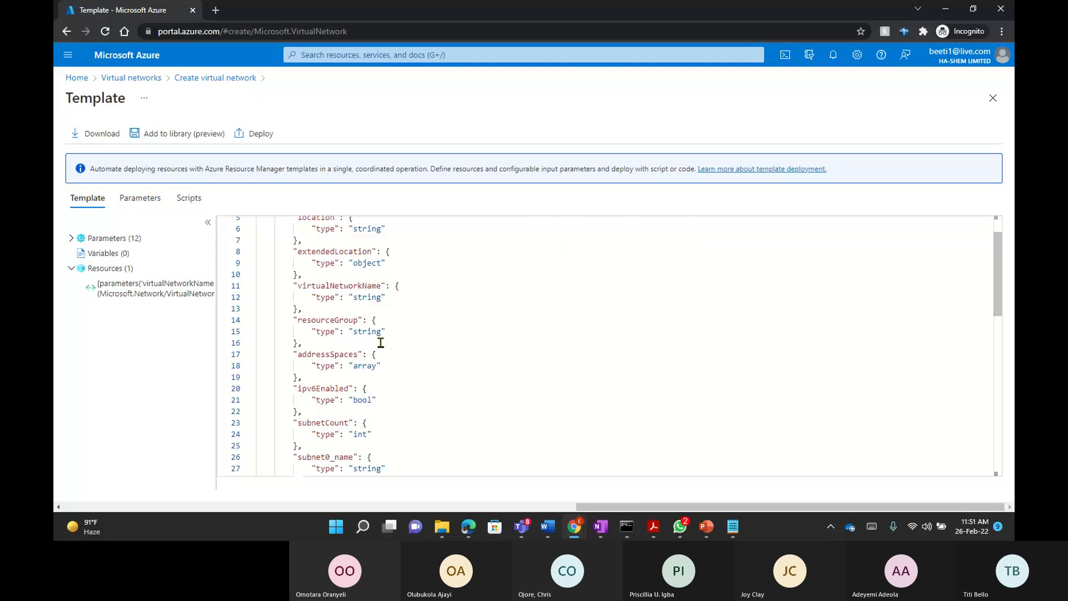
scroll(381, 342, down, 10)
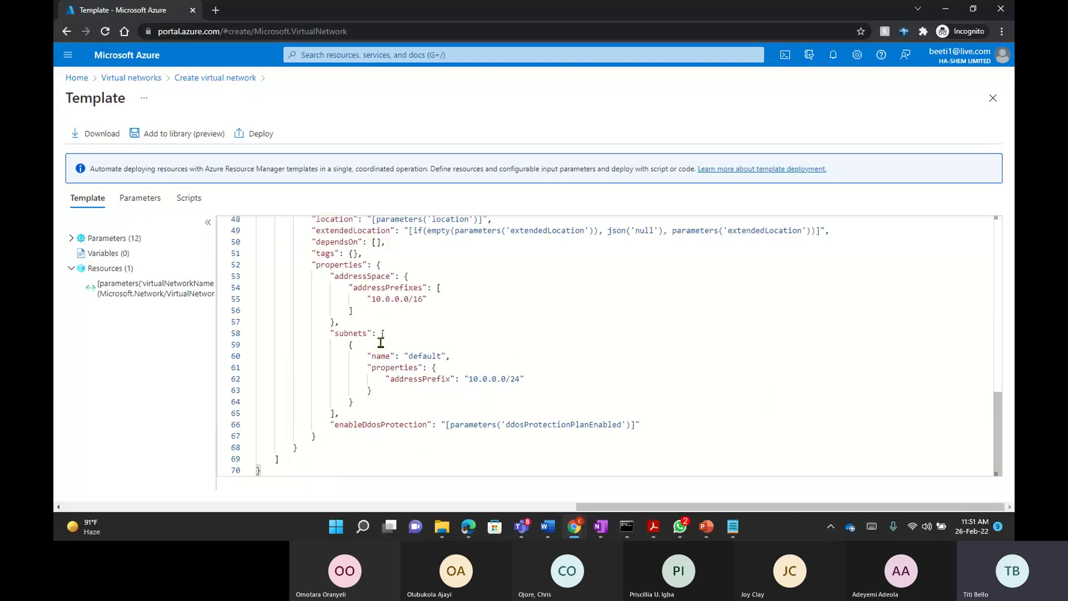
scroll(380, 343, up, 11)
scroll(381, 343, down, 9)
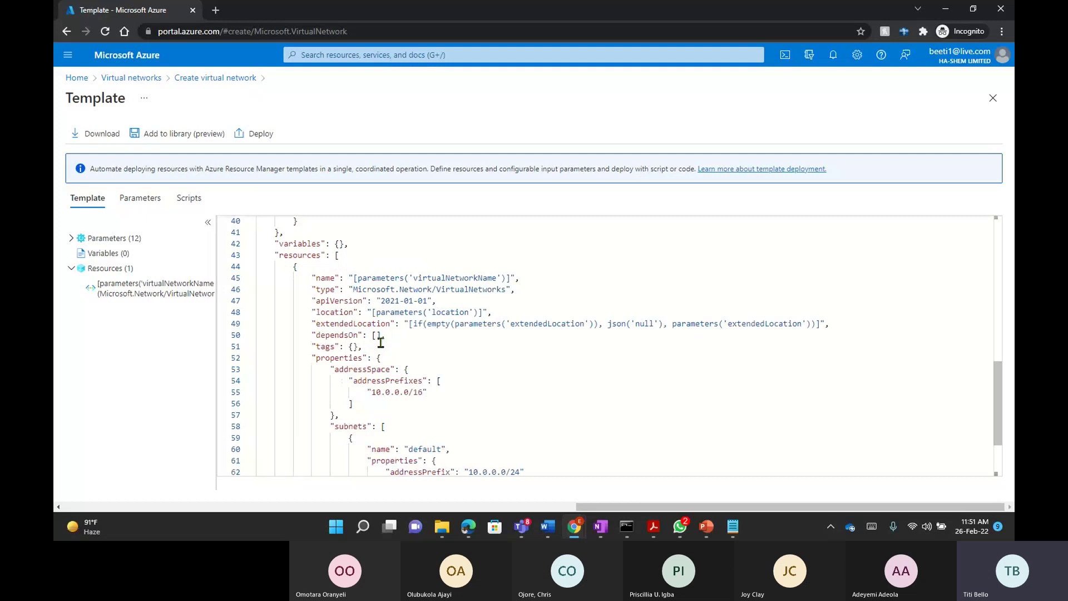
scroll(380, 342, down, 1)
scroll(380, 342, up, 10)
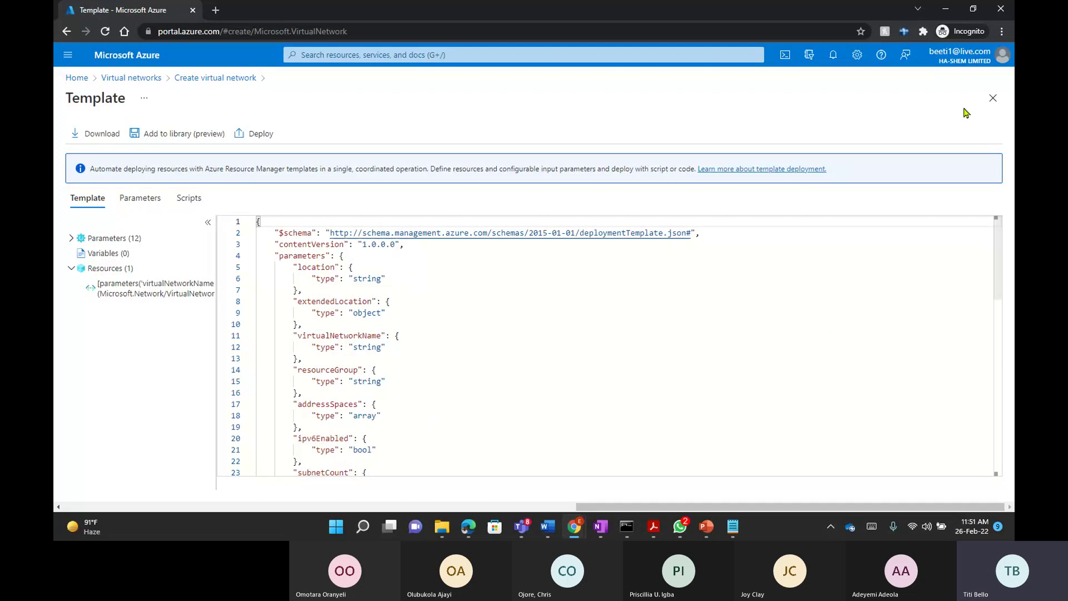
click(995, 99)
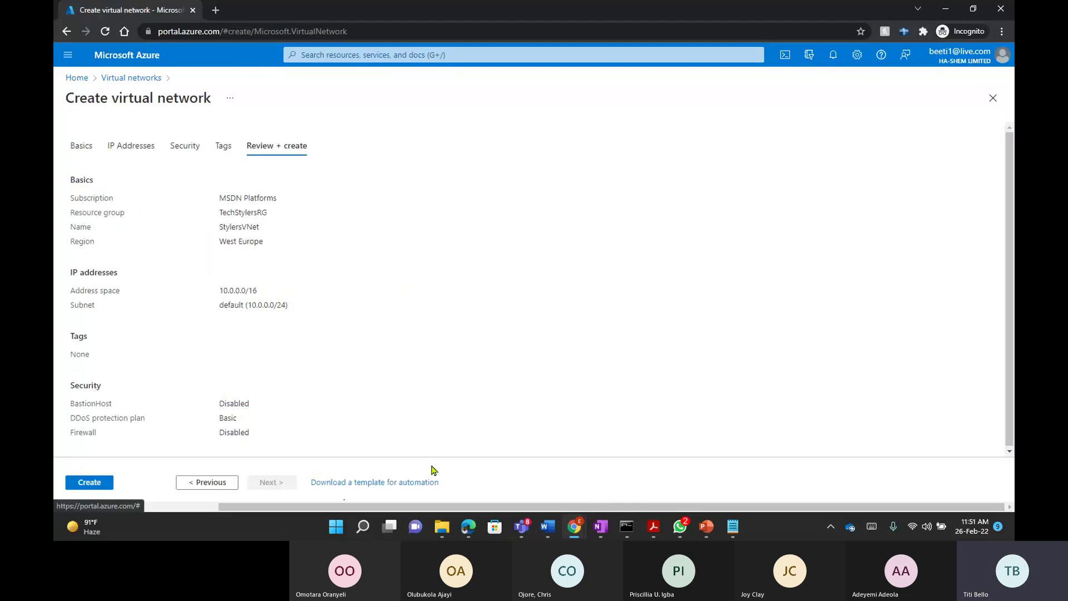
Create StylersVNet and check the deployment's Inputs values before returning to Overview
click(89, 482)
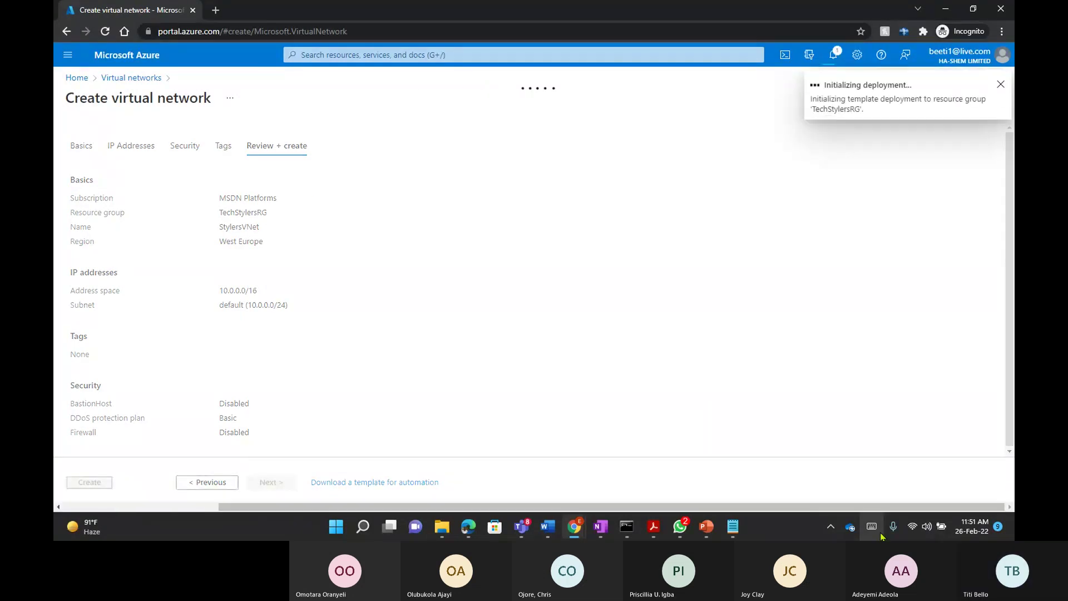
mouse_move(733, 526)
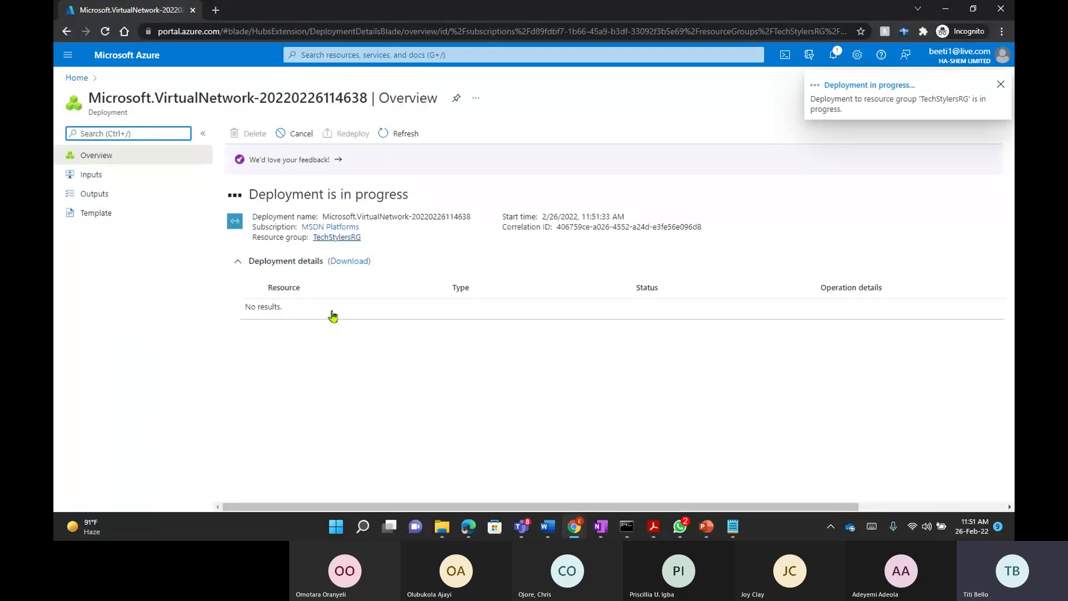
click(91, 177)
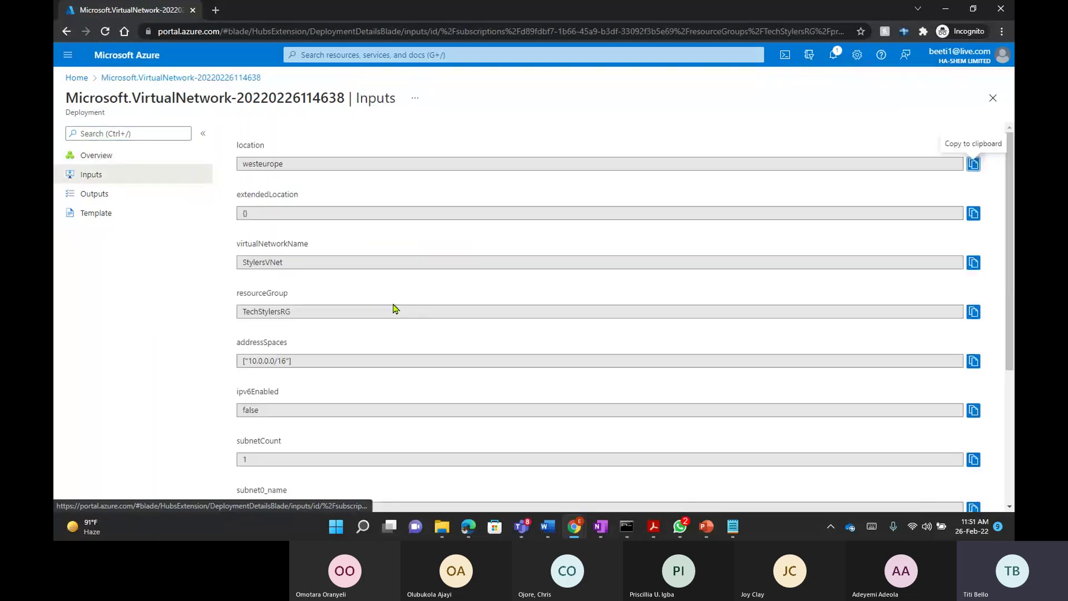
scroll(398, 396, down, 4)
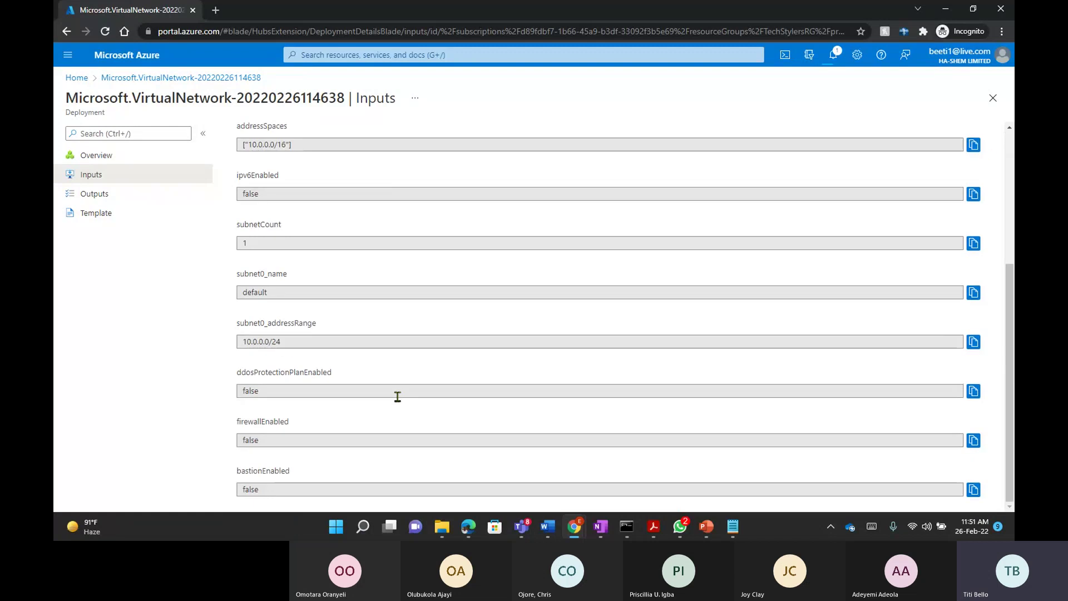
scroll(398, 397, up, 4)
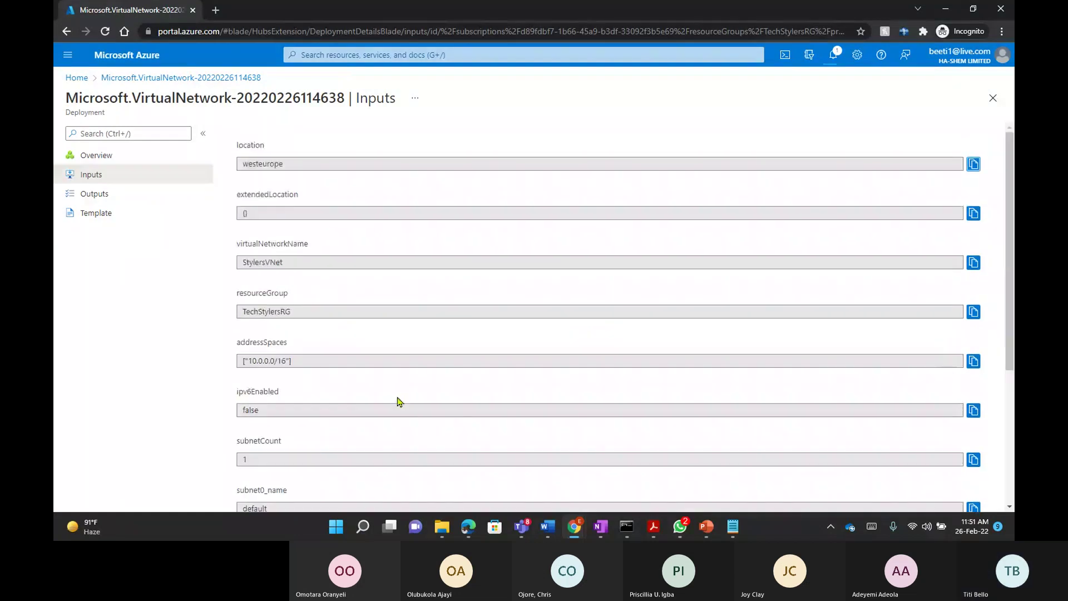
click(95, 158)
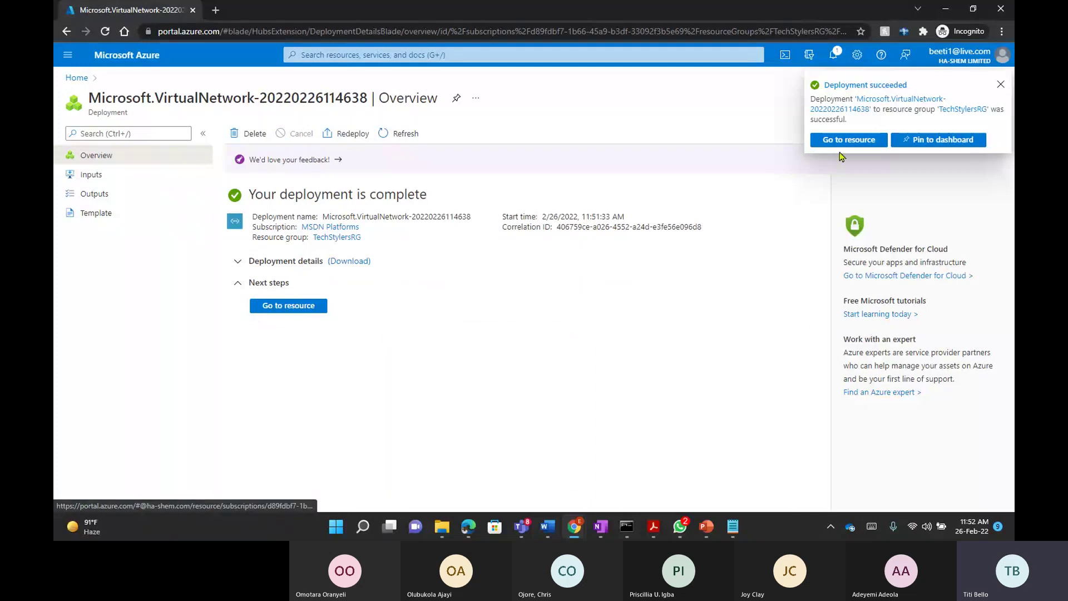
Once the deployment completes, go to the new StylersVNet resource
click(300, 312)
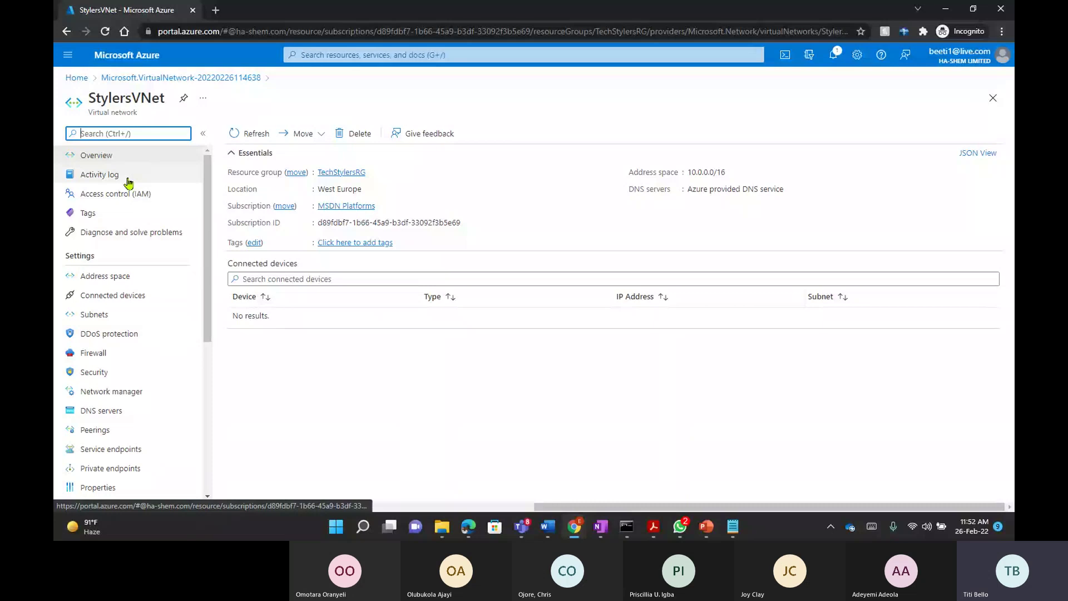
Open the Subnets page of the StylersVNet virtual network
click(94, 314)
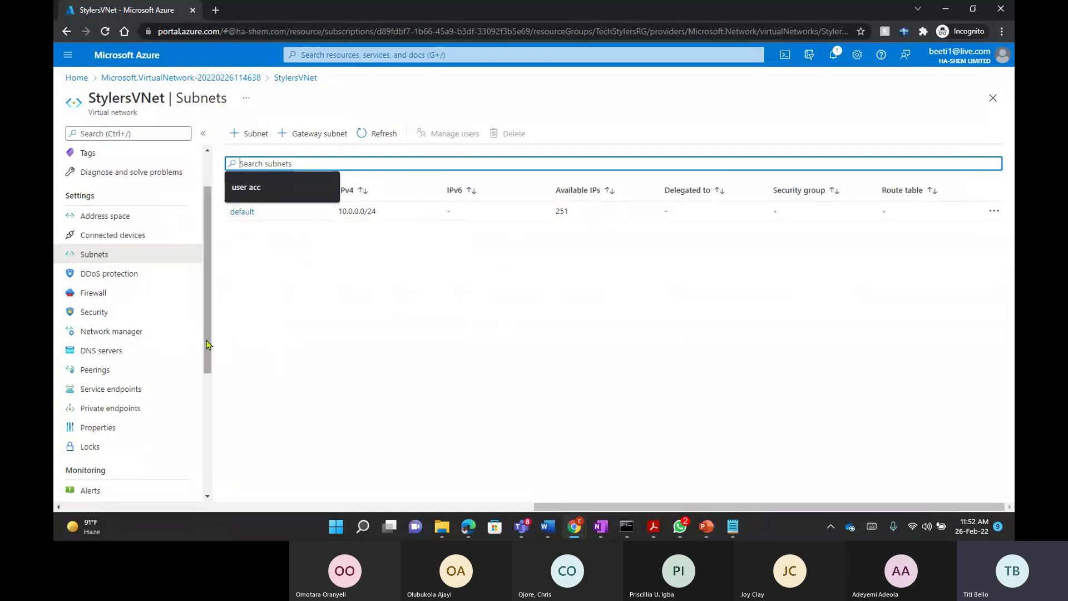
Review the default subnet and empty Connected devices list, then return to the portal Home
scroll(209, 348, down, 2)
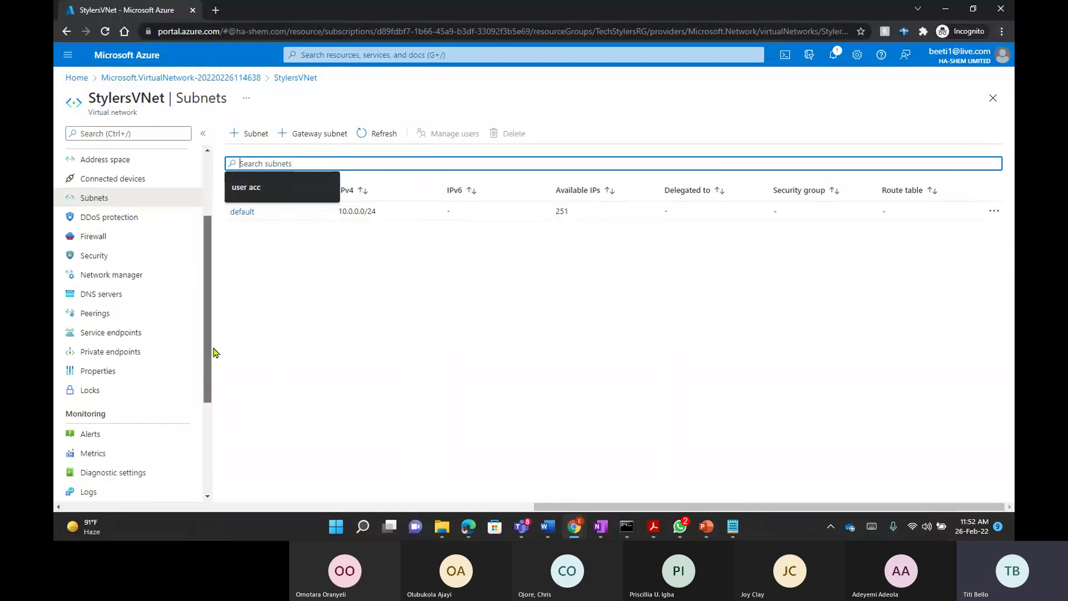
scroll(215, 351, up, 4)
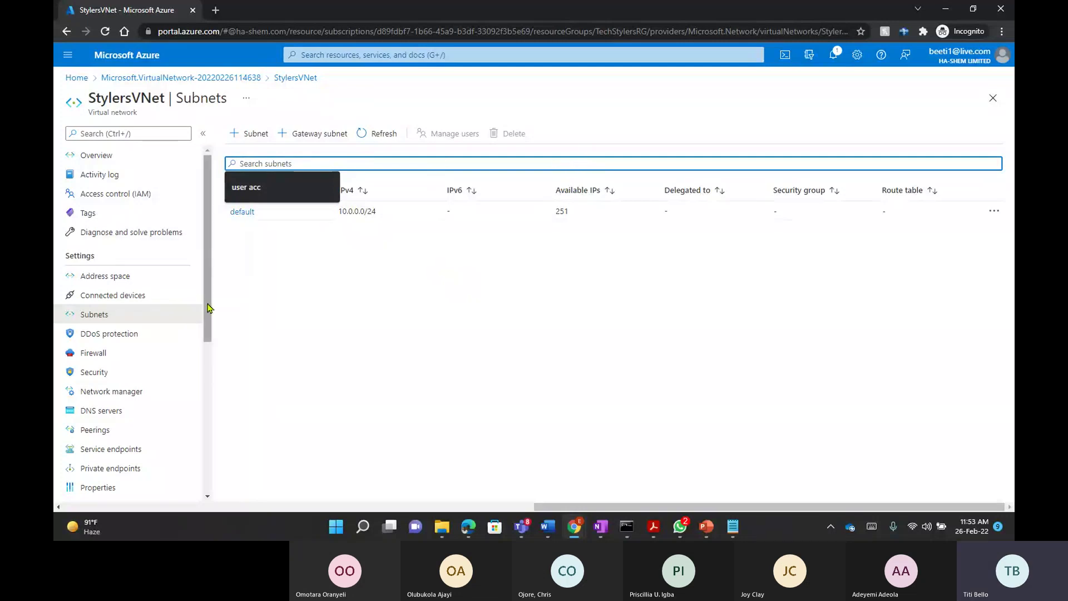
click(113, 295)
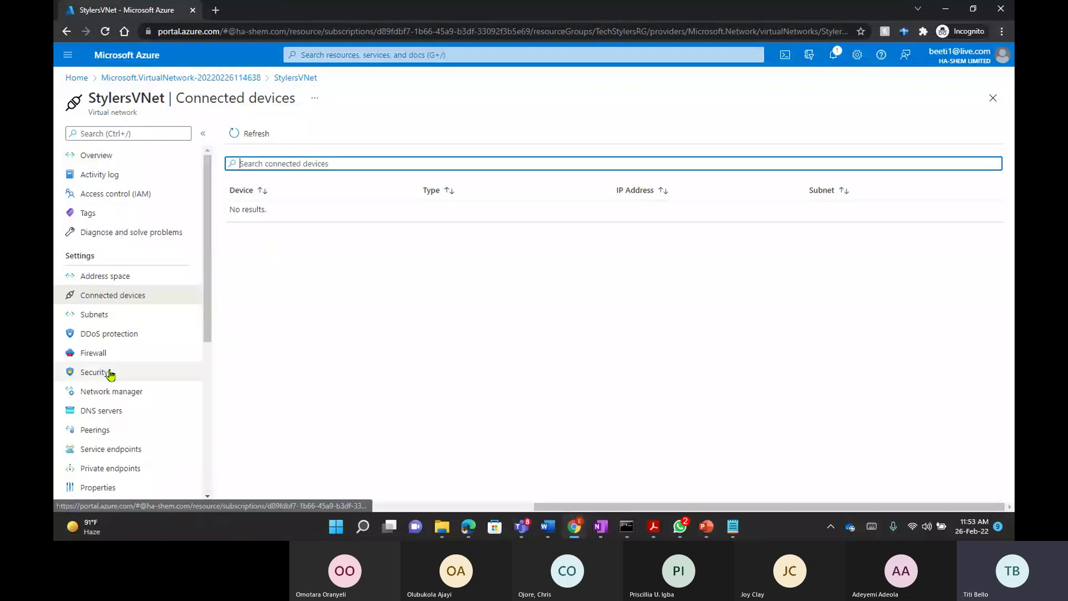
click(105, 313)
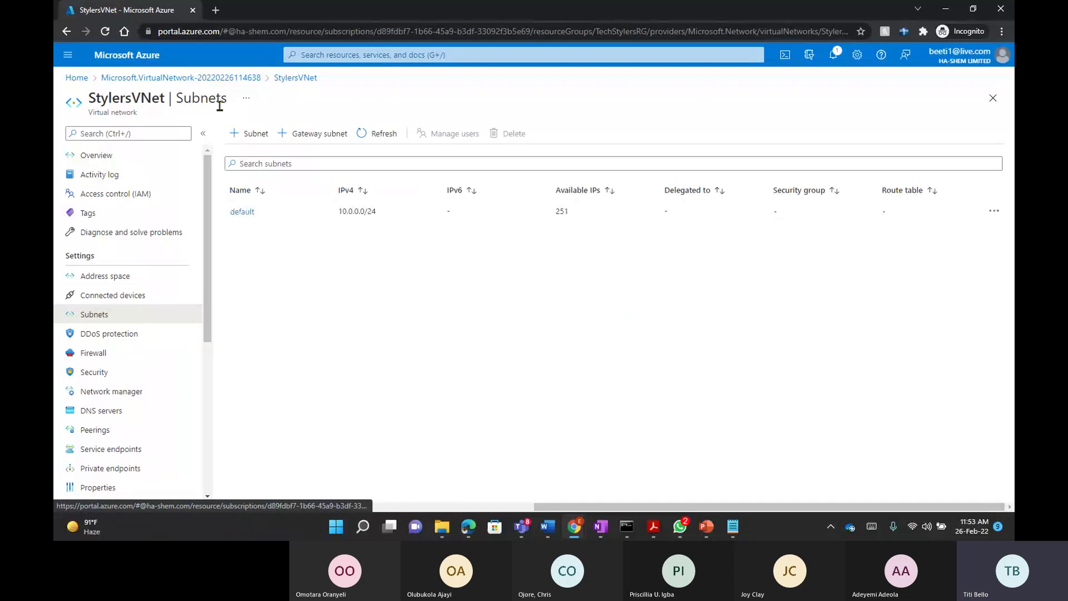
click(78, 82)
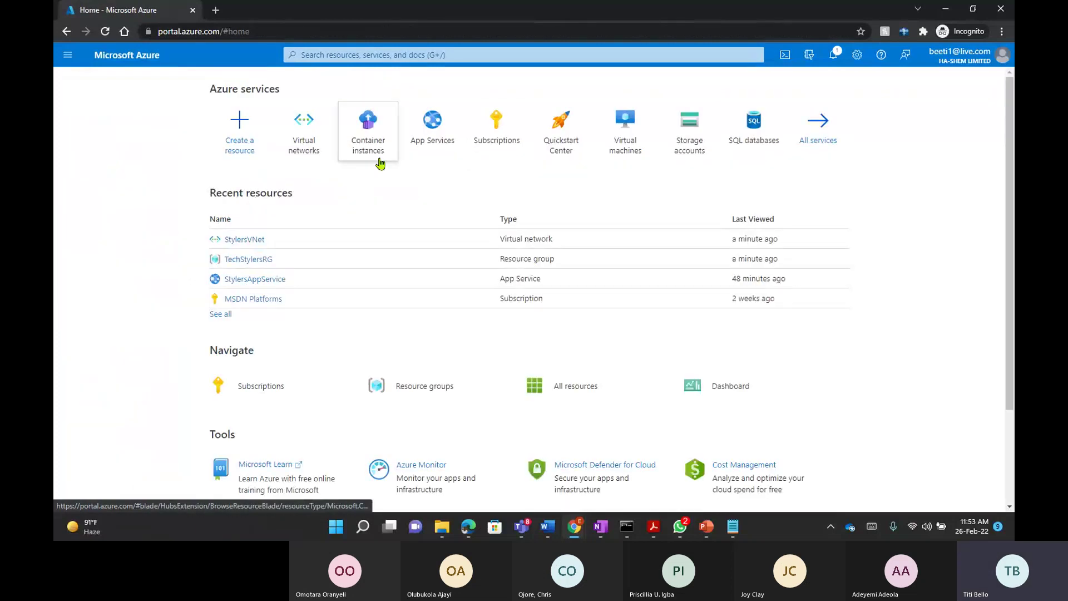
From the empty Virtual machines list, choose Create > Virtual machine
click(629, 141)
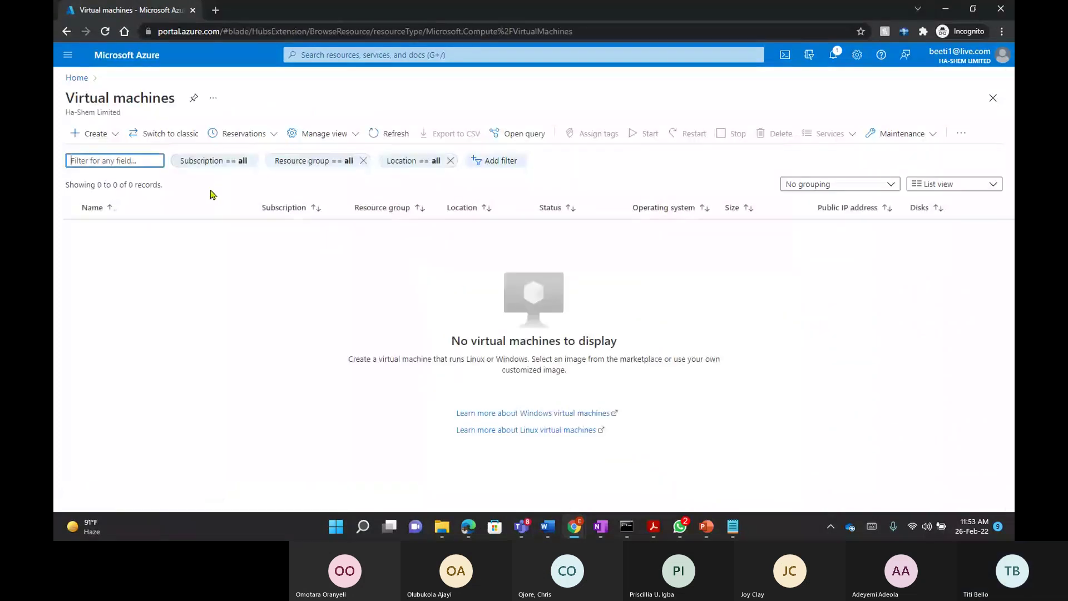
click(91, 134)
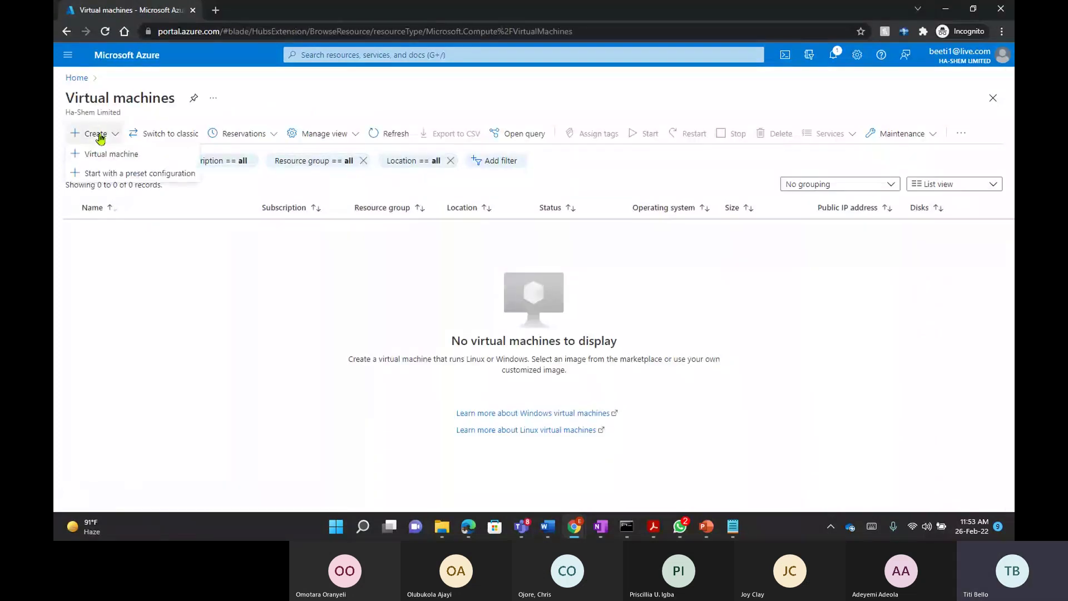
click(146, 158)
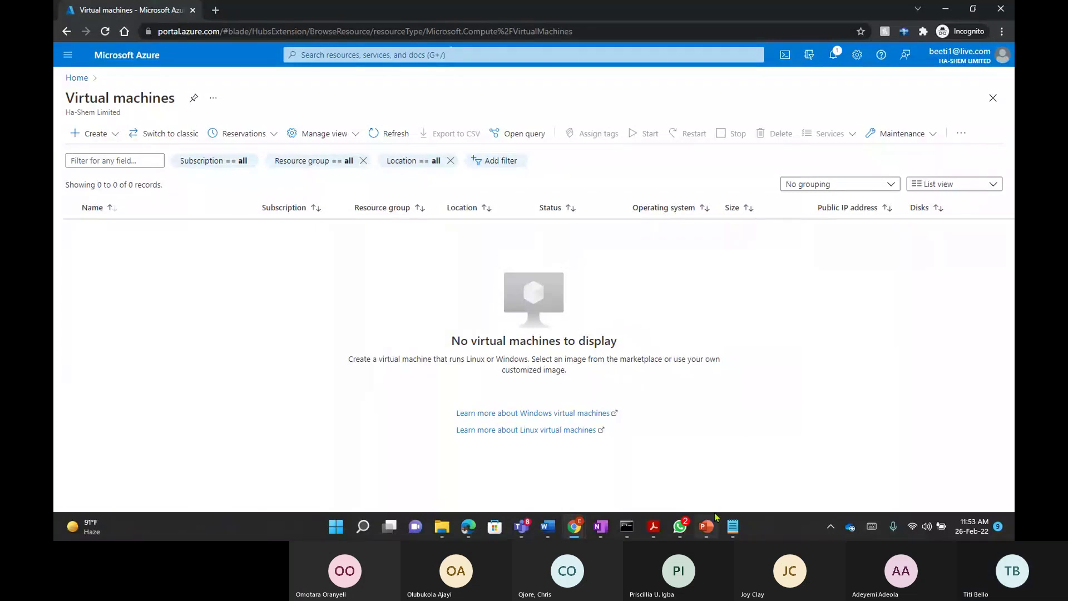
click(89, 134)
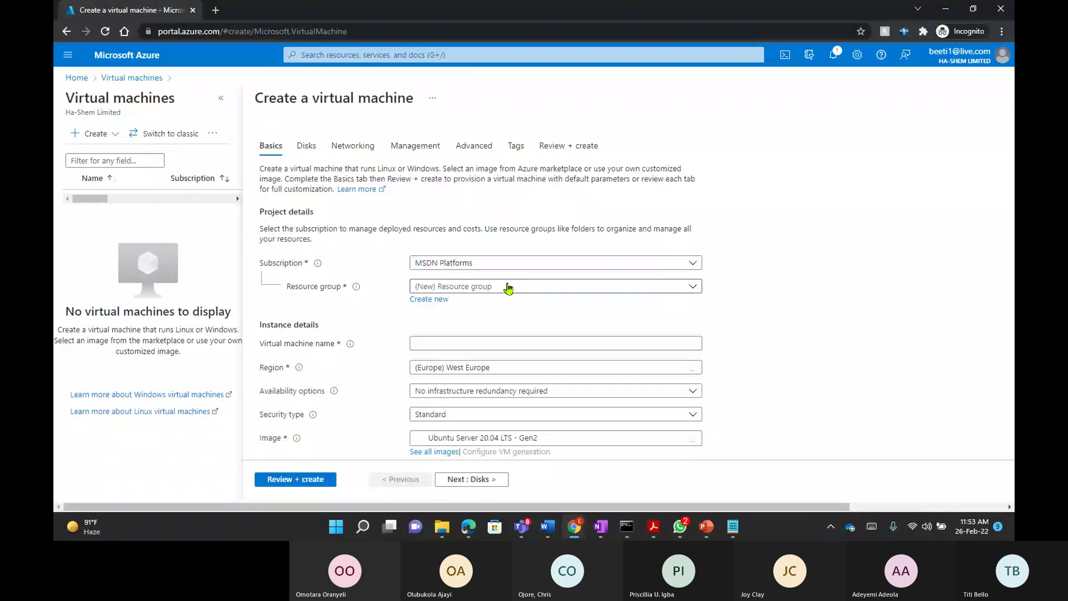
Put the new VM in the TechStylersRG resource group and name it TestVM1
click(475, 284)
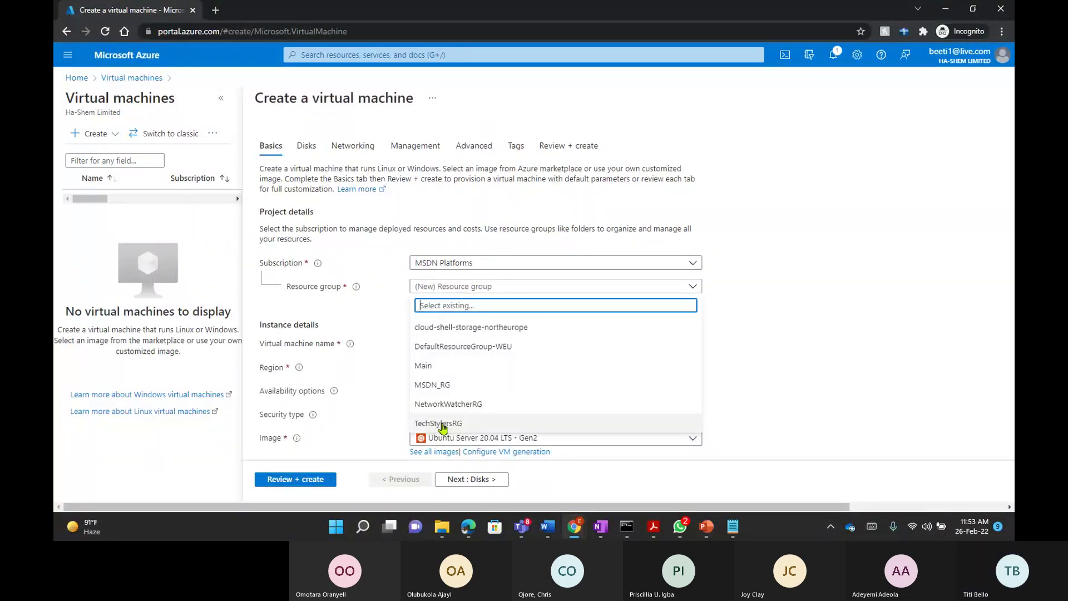
click(443, 425)
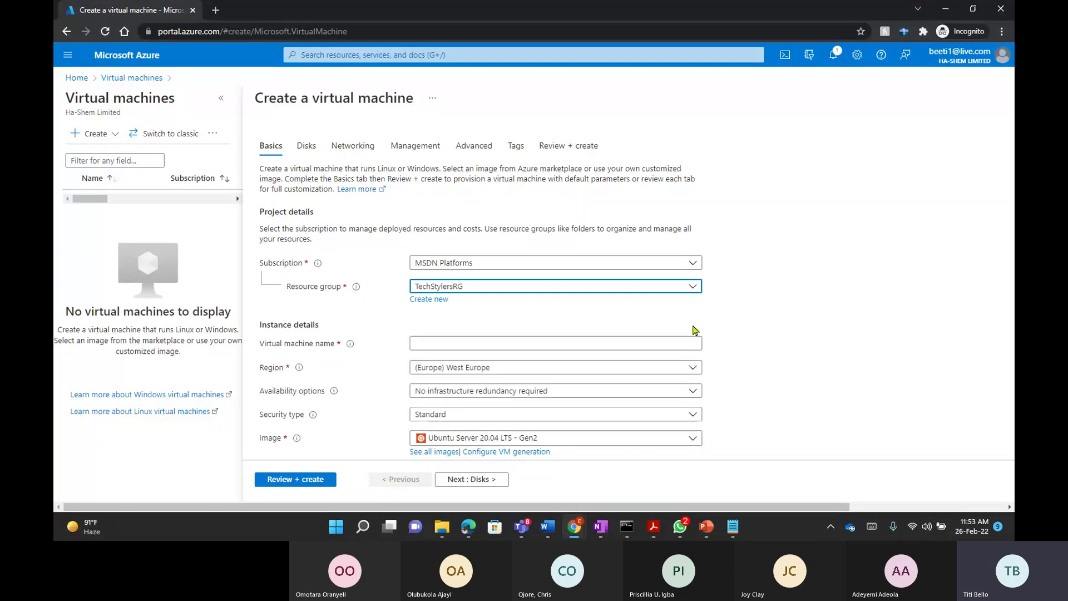
scroll(696, 331, down, 3)
click(436, 192)
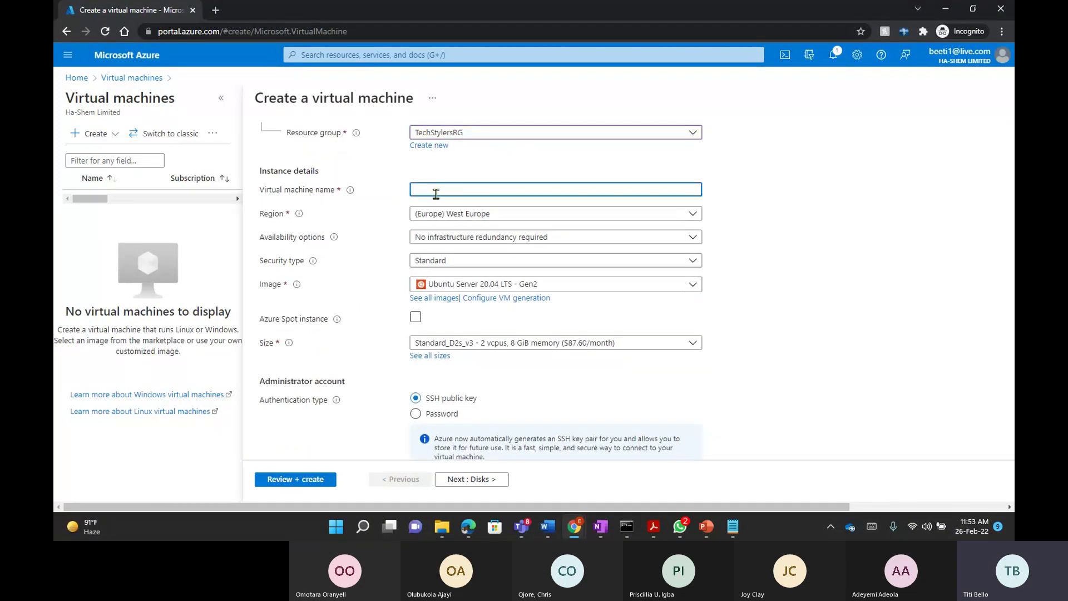
text(Test)
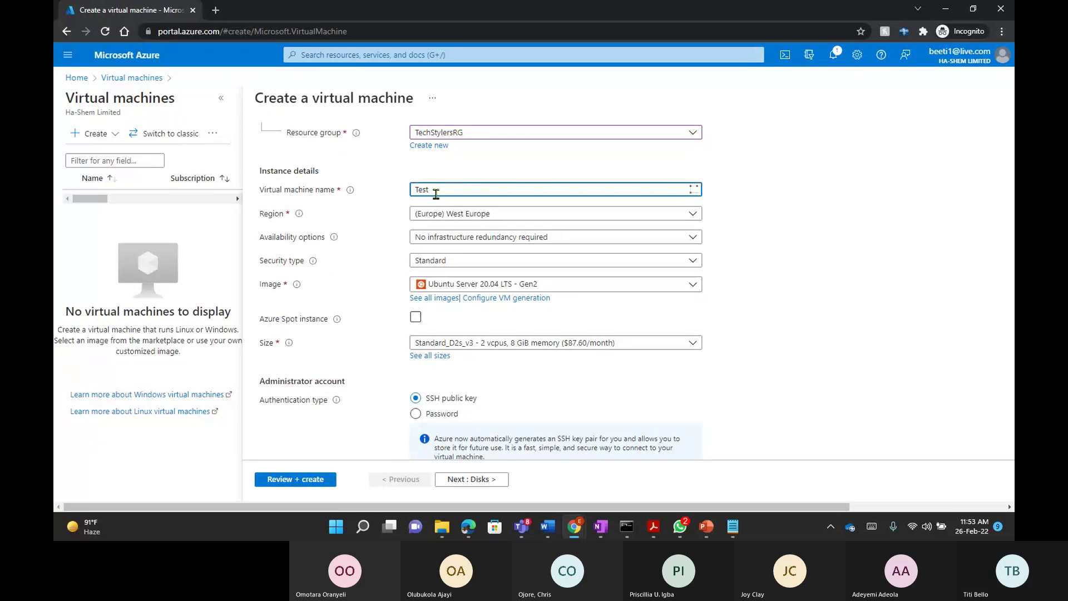
text(VM)
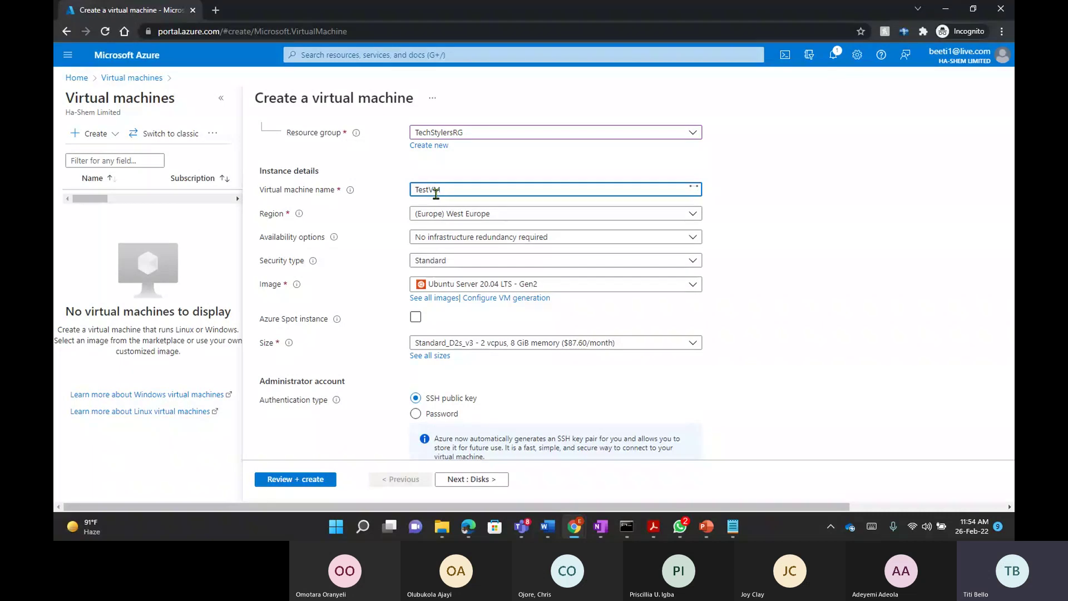
text(1)
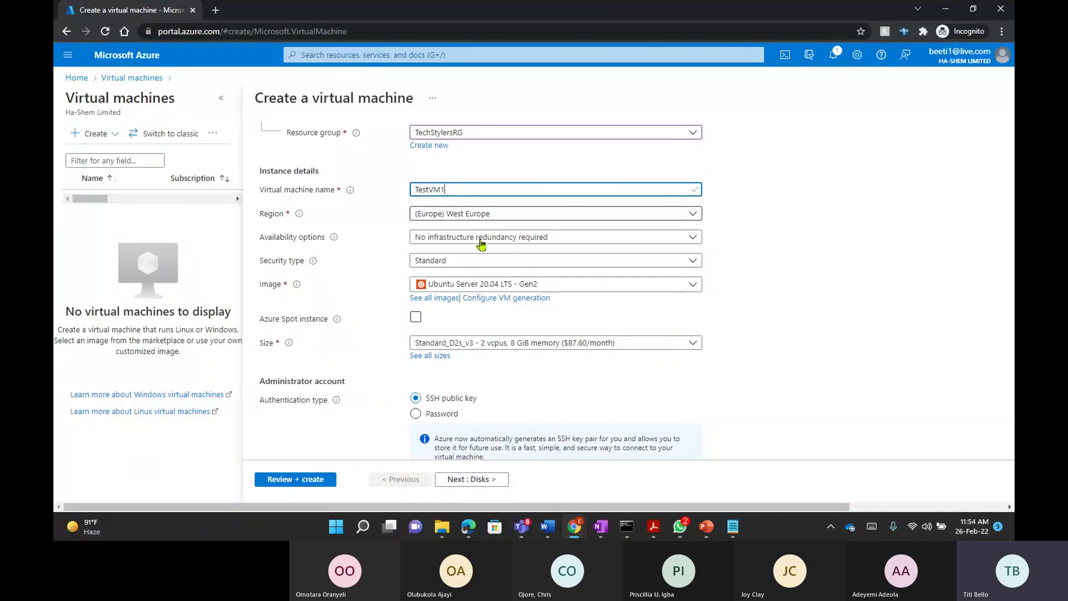
Keep 'No infrastructure redundancy required' availability and the Standard security type
click(476, 238)
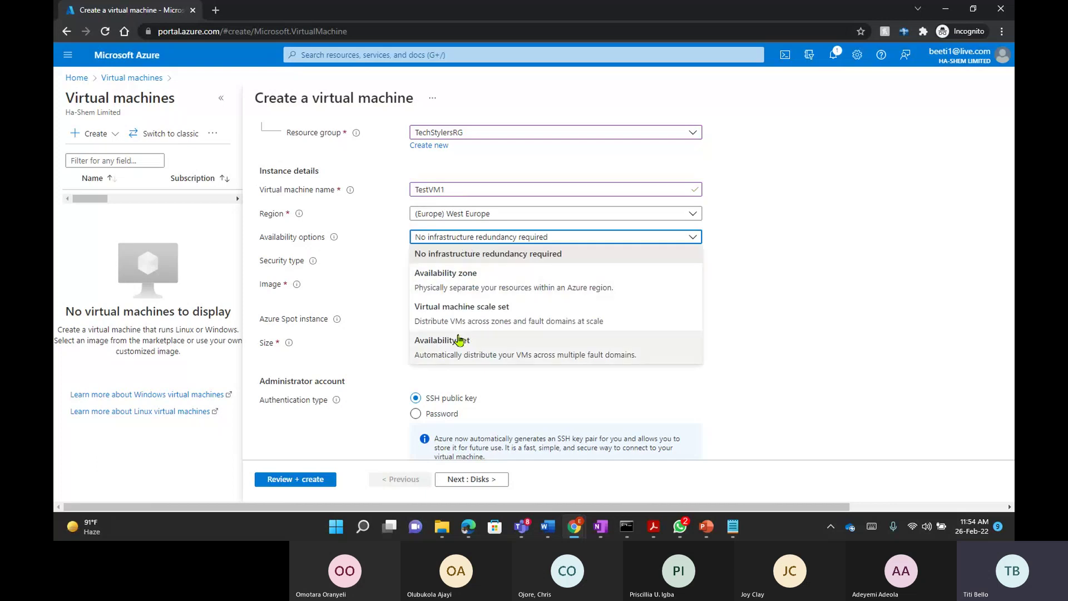
click(809, 229)
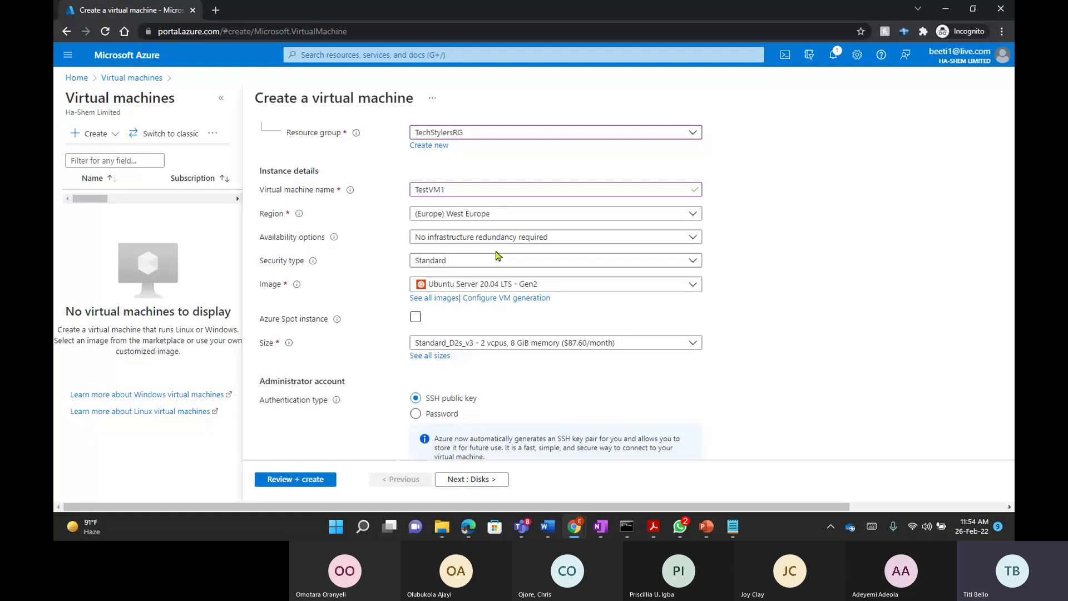
click(467, 266)
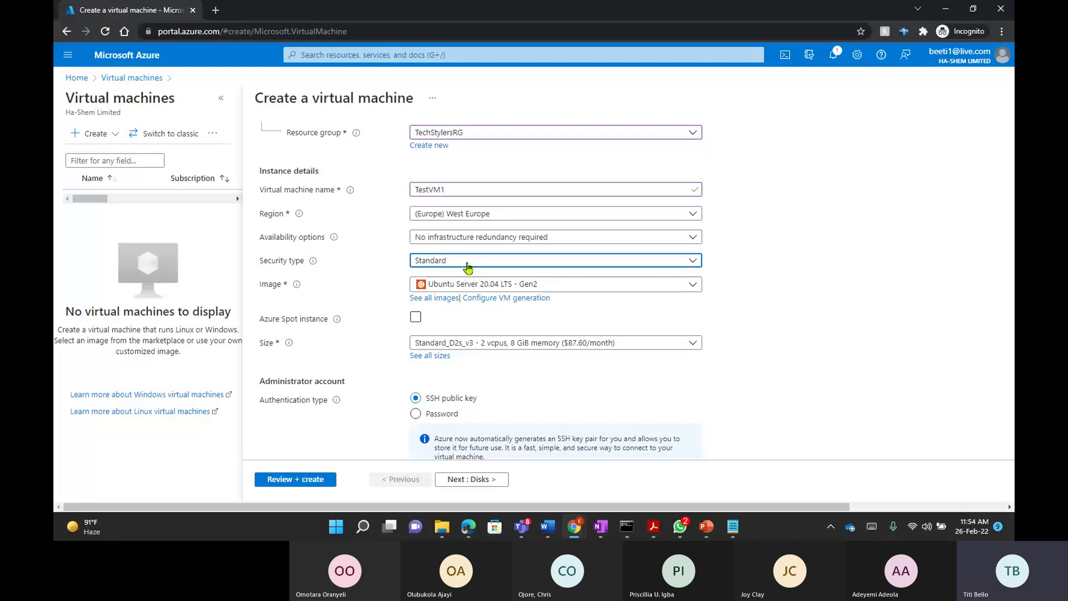
click(813, 286)
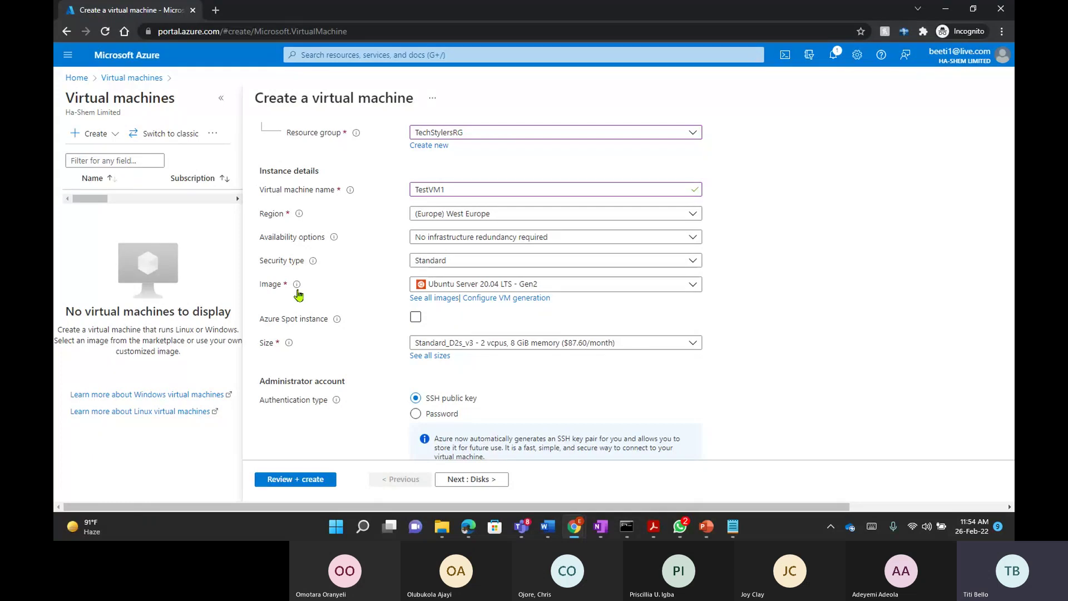
Choose the Windows Server 2019 Datacenter - Gen2 image, then show the recommended VM sizes
click(578, 289)
scroll(559, 458, down, 5)
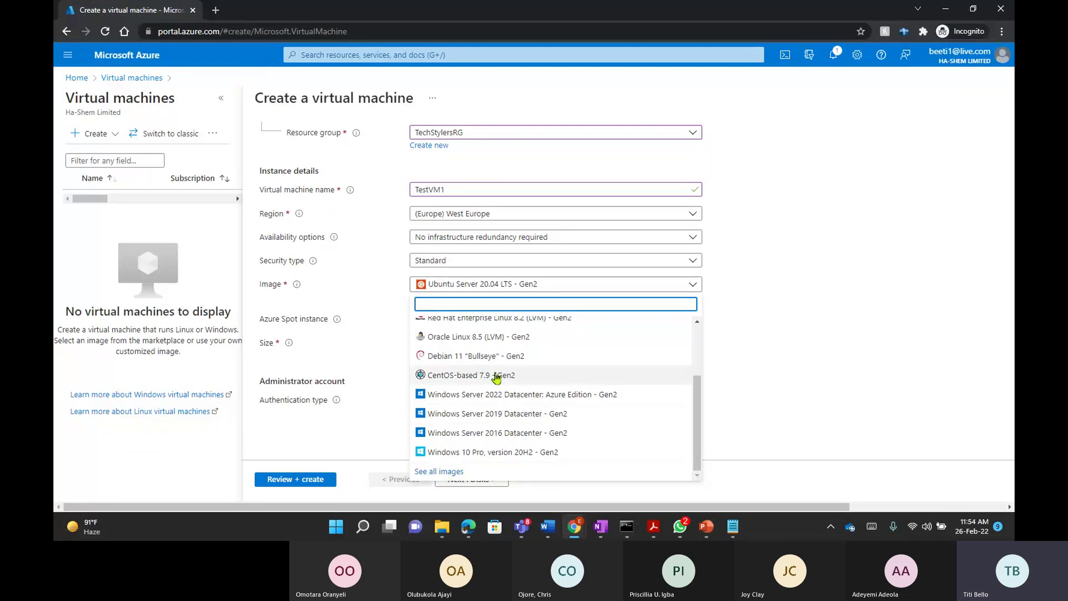
click(485, 417)
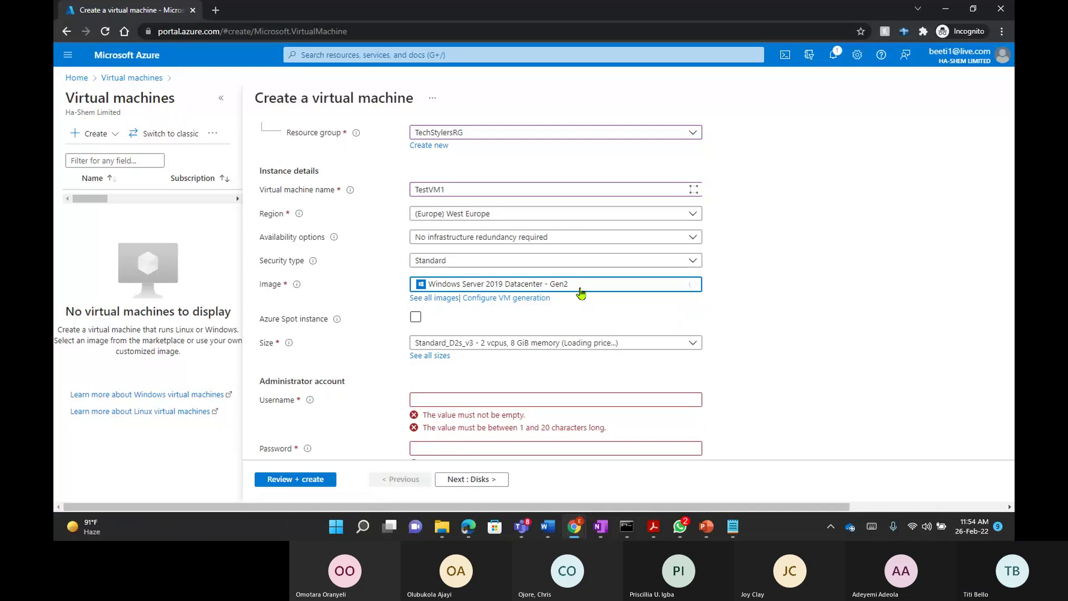
scroll(757, 345, down, 1)
scroll(757, 345, down, 1)
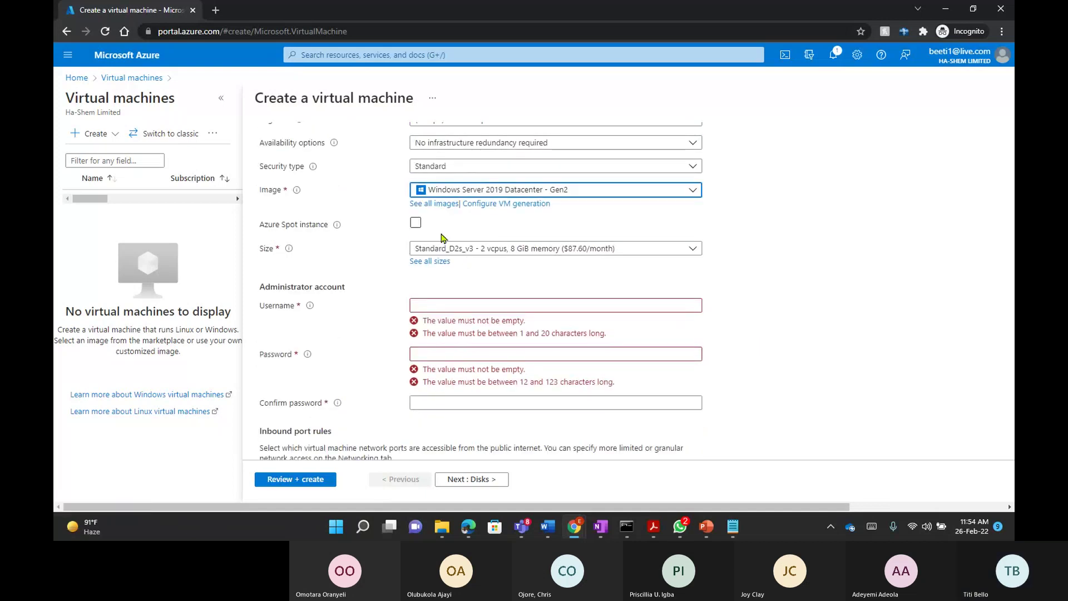
click(503, 251)
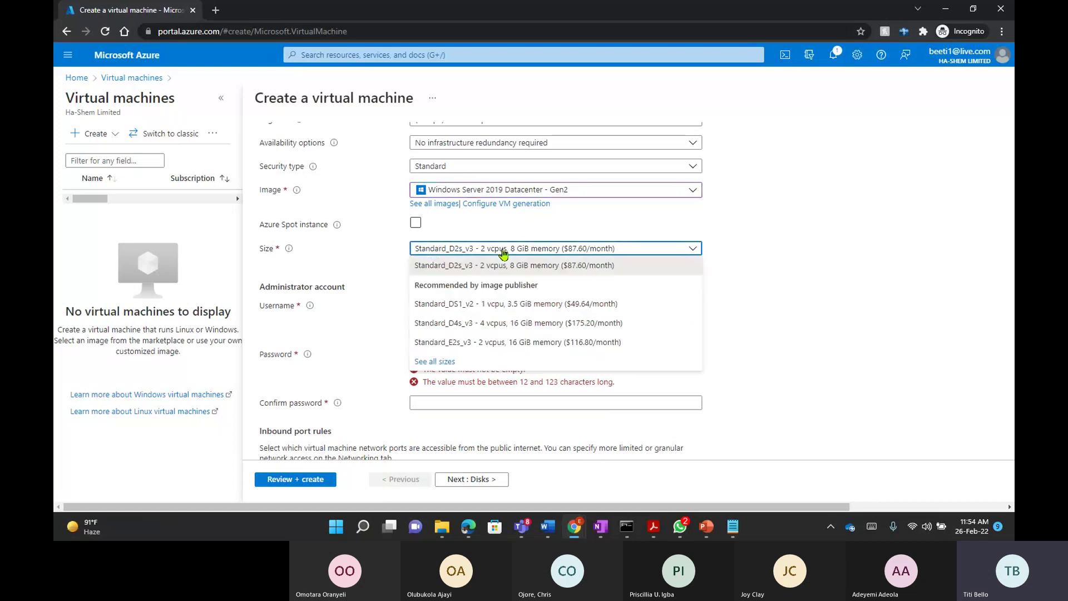
Browse all VM sizes and apply Standard_B2s (2 vcpus, 4 GiB, $35.04/month)
click(454, 266)
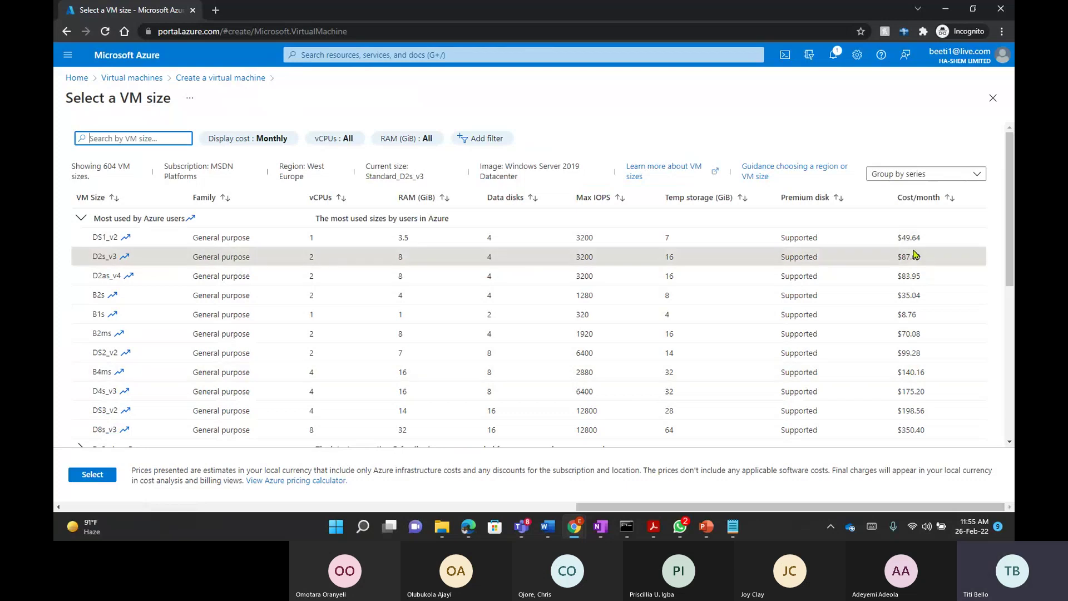
scroll(937, 392, down, 2)
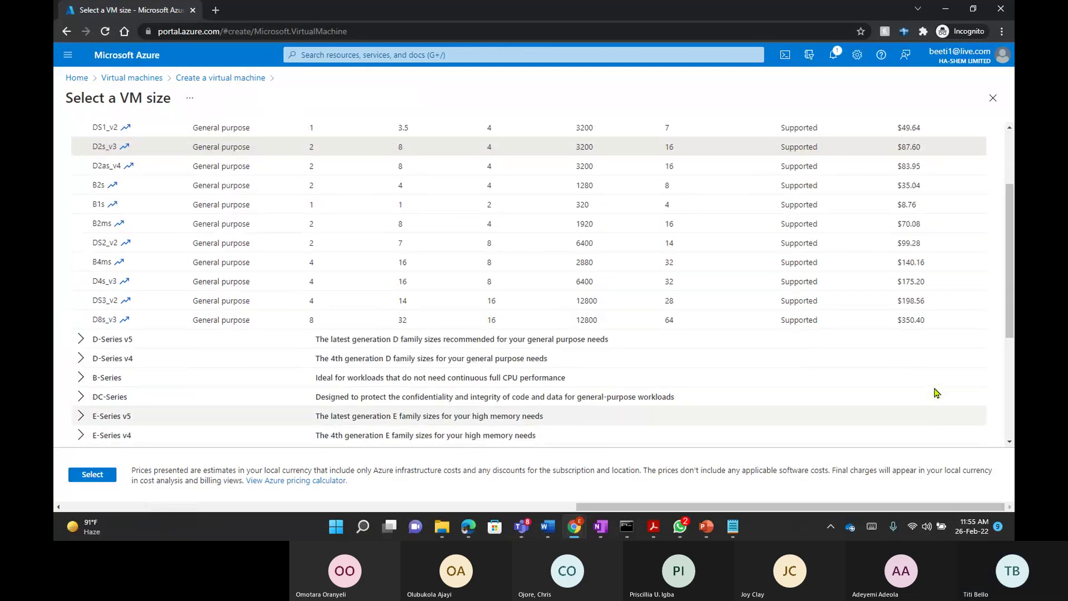
scroll(937, 393, down, 2)
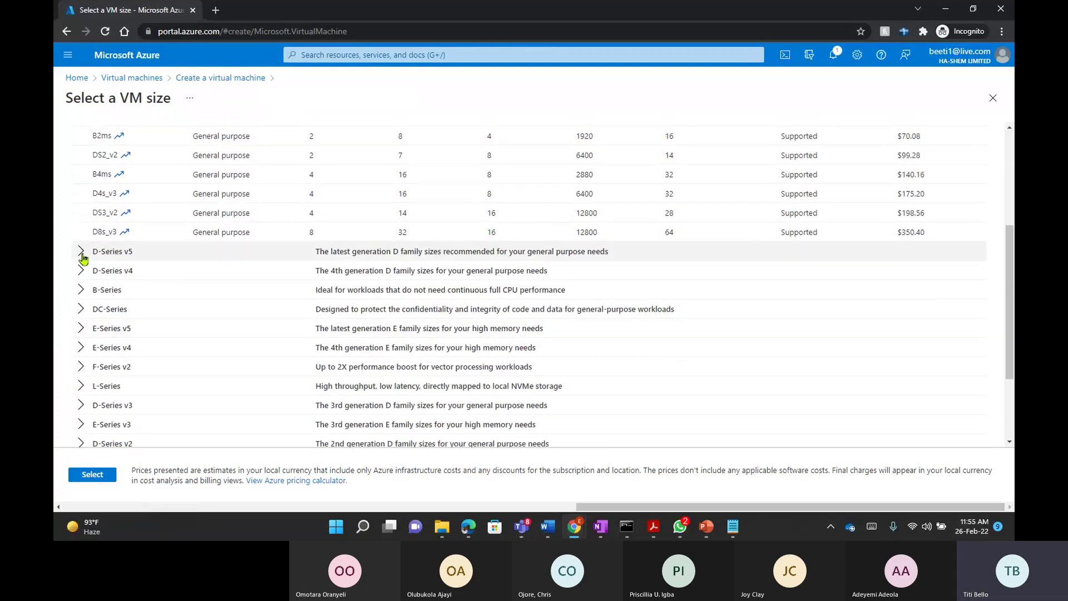
click(82, 256)
scroll(308, 388, down, 5)
scroll(307, 388, up, 2)
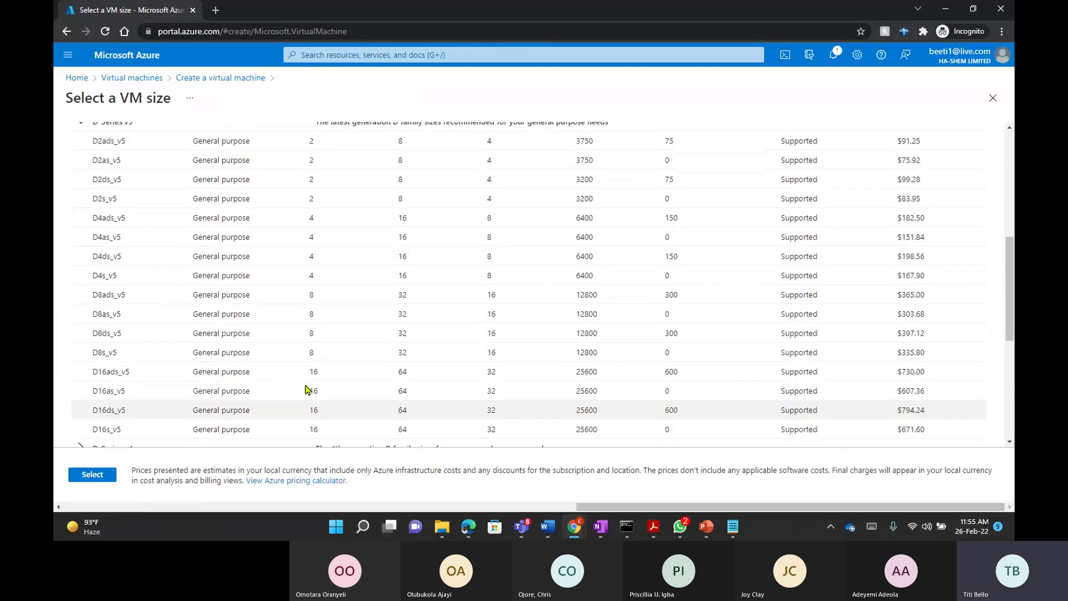
scroll(305, 381, up, 4)
scroll(800, 324, down, 1)
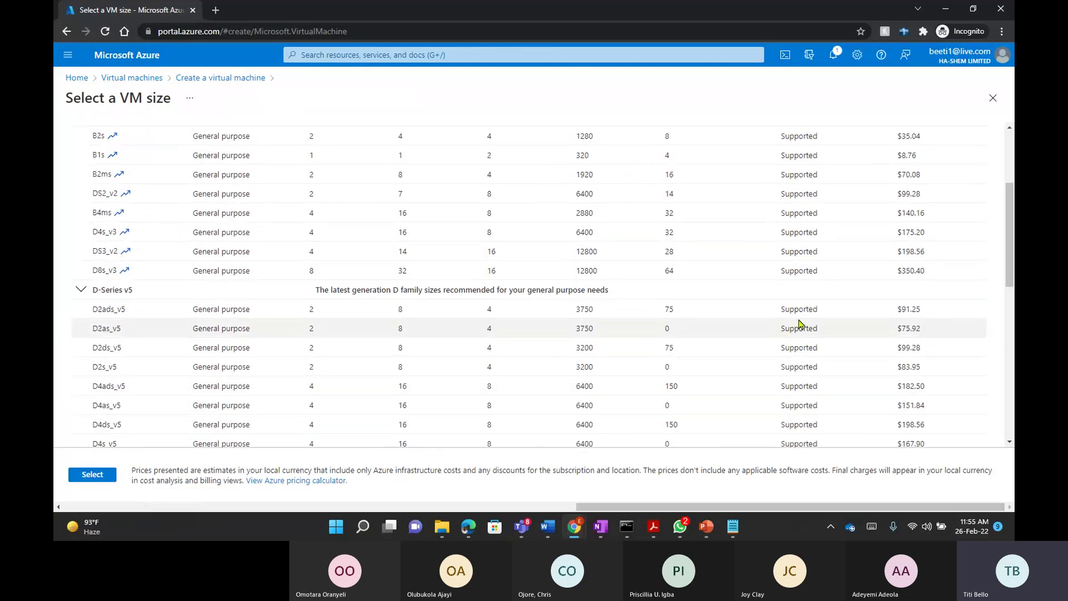
scroll(870, 231, up, 4)
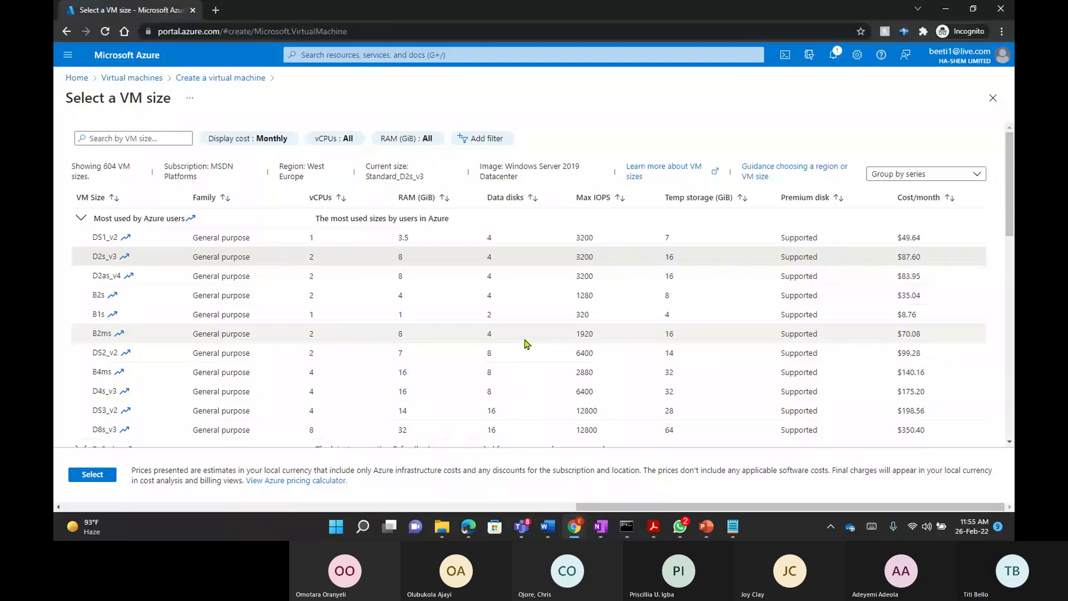
scroll(98, 307, down, 1)
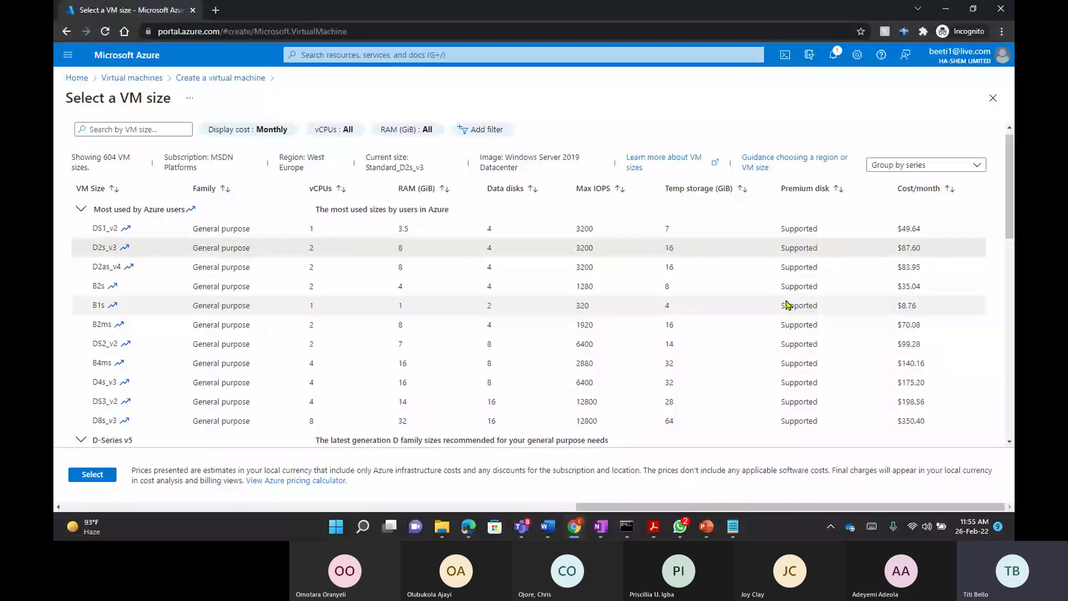
click(788, 286)
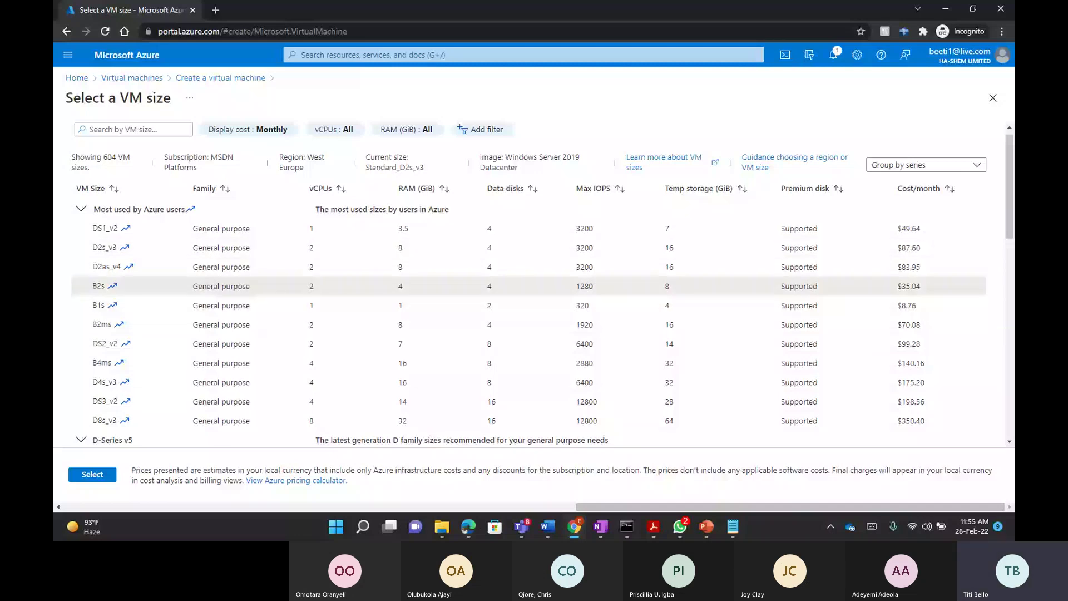
double_click(575, 286)
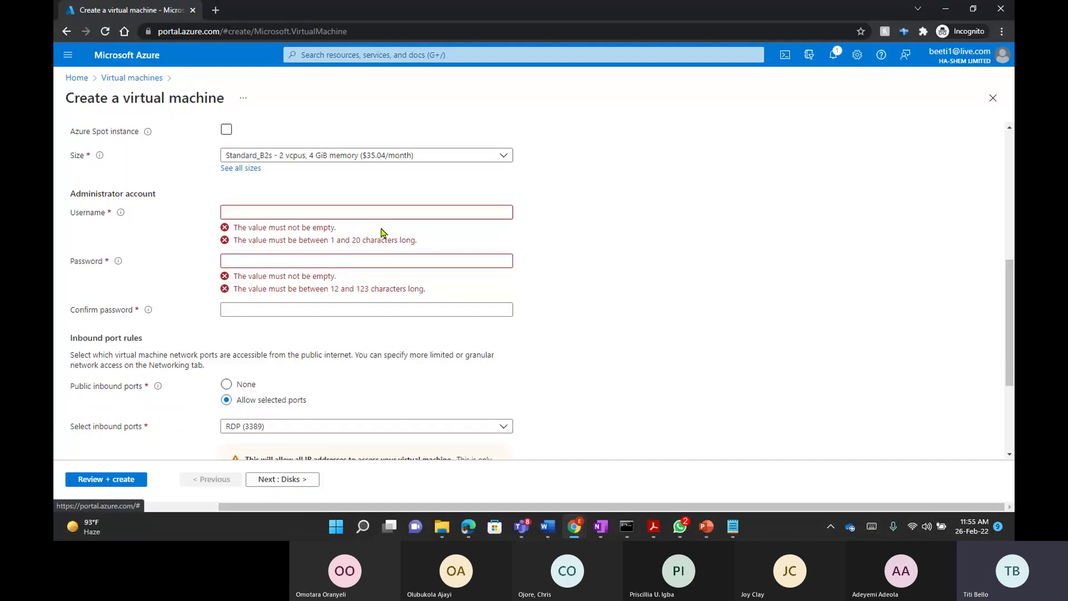
Enter the administrator username, a password, and a matching password confirmation
click(312, 211)
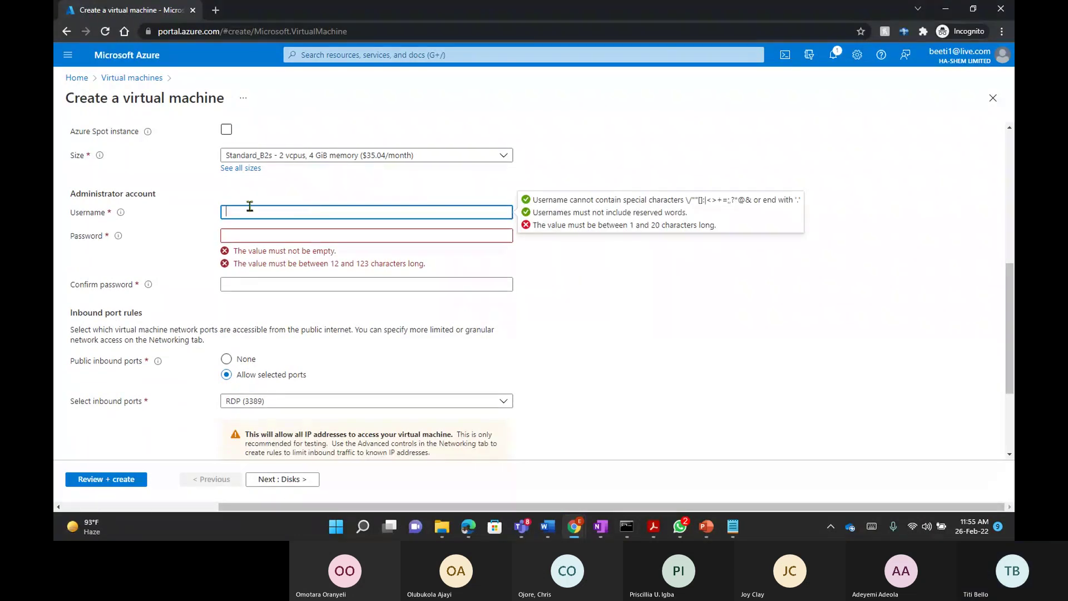
text(stylersA)
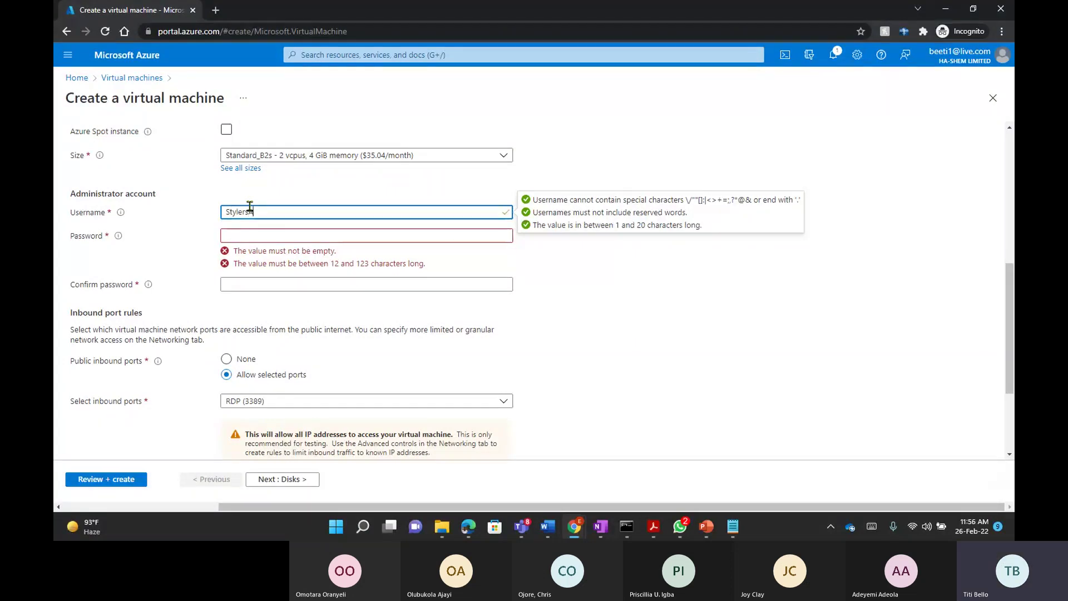
text(d)
click(475, 236)
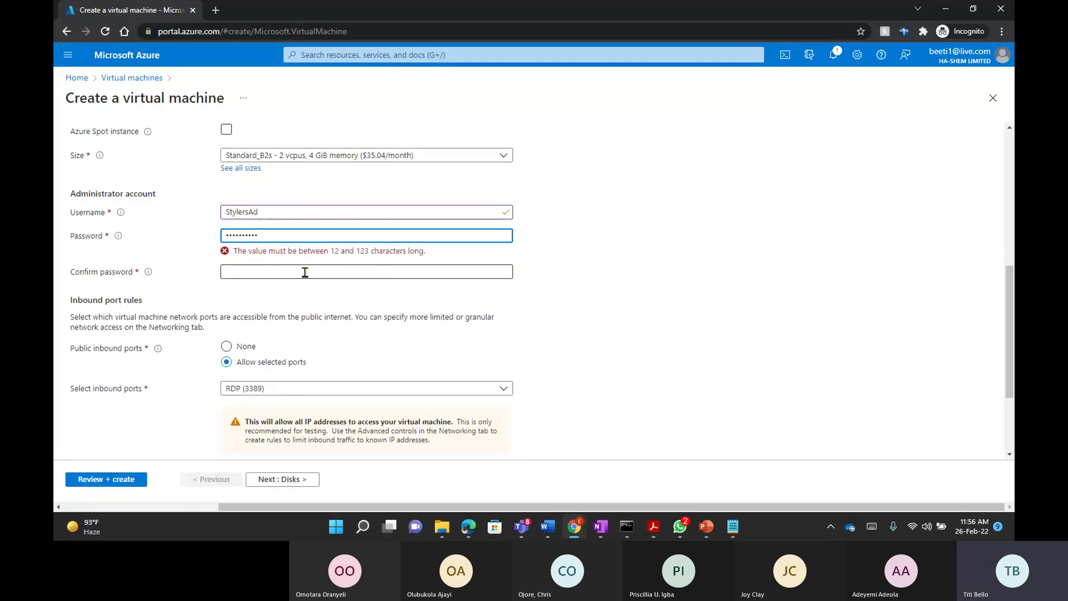
click(306, 273)
double_click(274, 239)
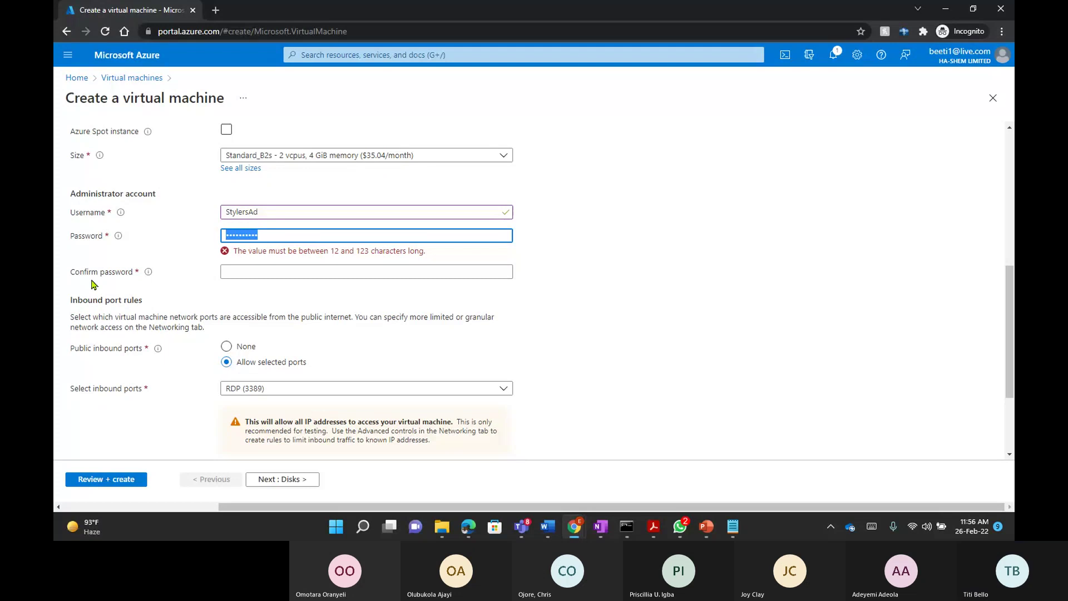
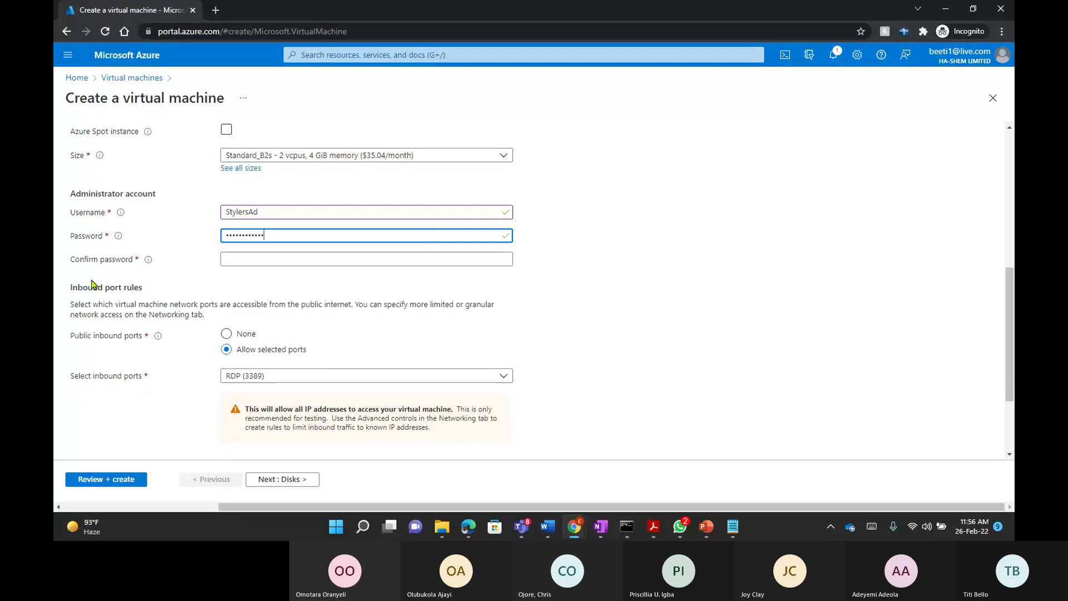
click(235, 264)
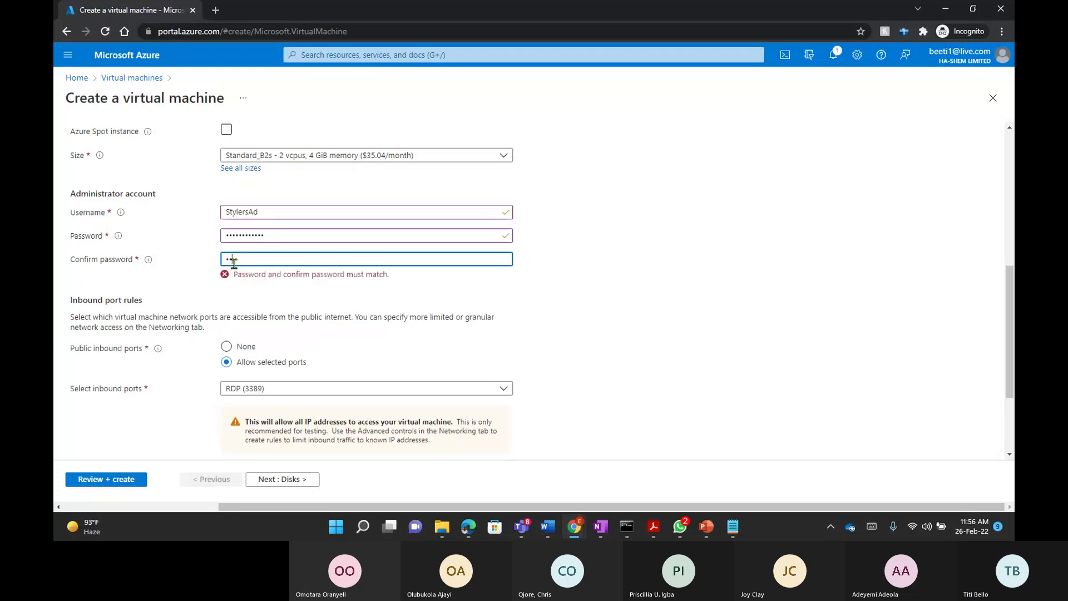
scroll(499, 290, down, 2)
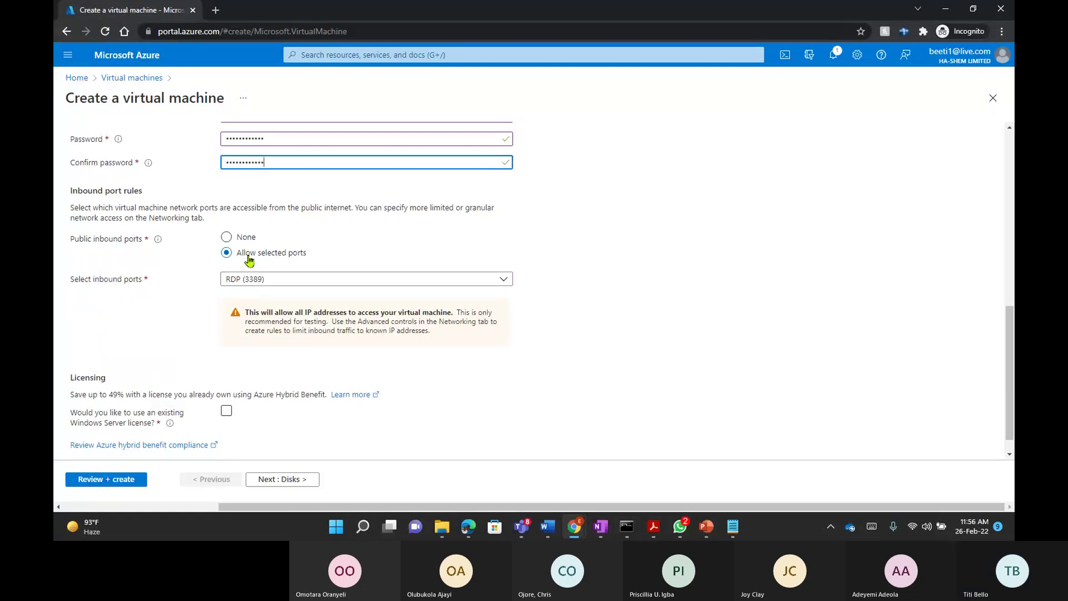
click(266, 281)
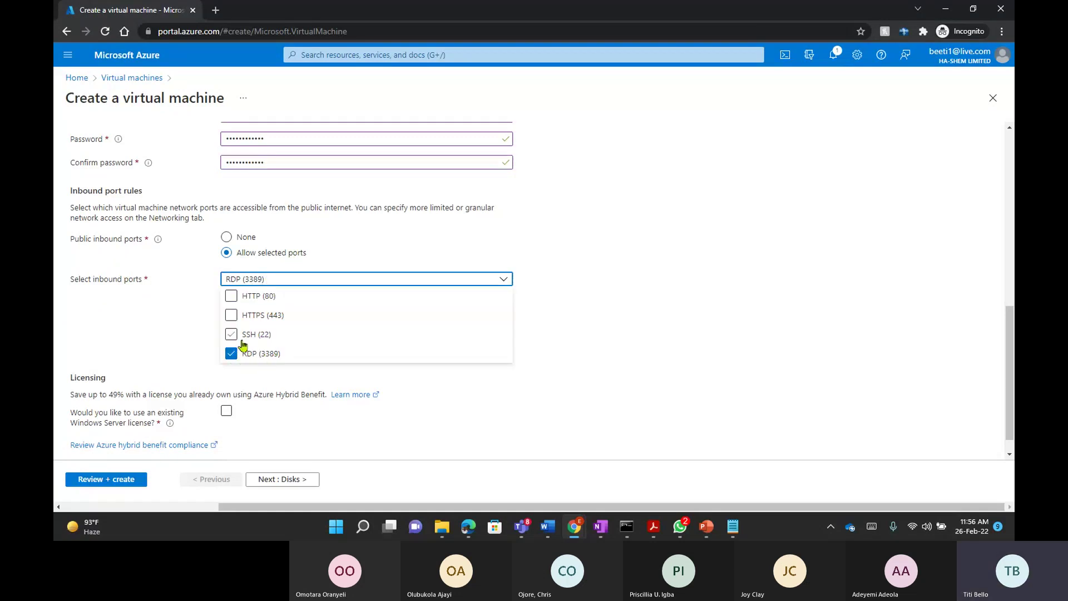
click(231, 304)
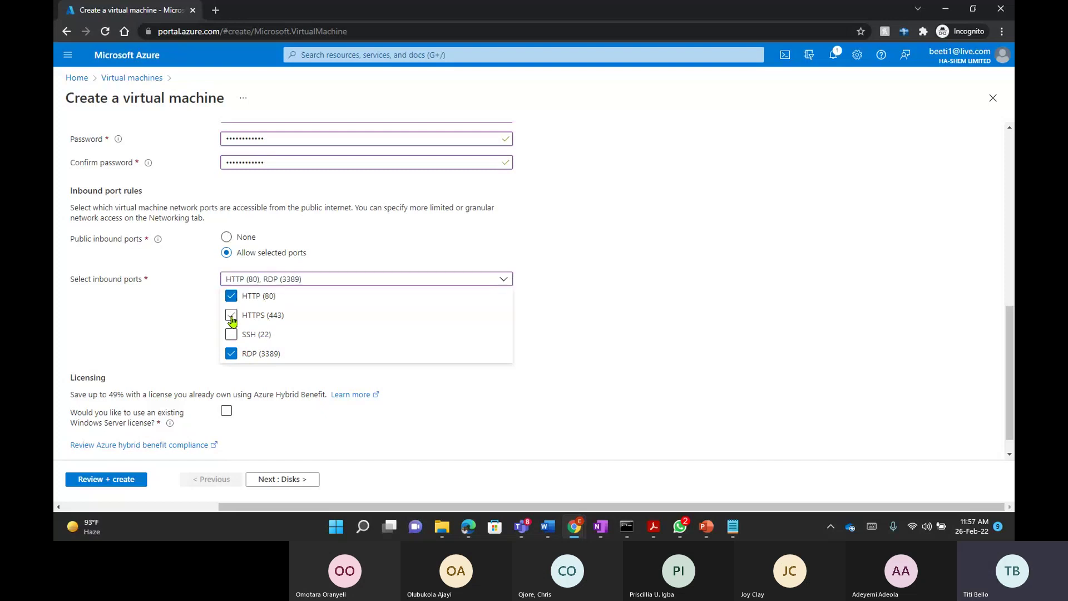
click(232, 318)
click(232, 318)
click(233, 304)
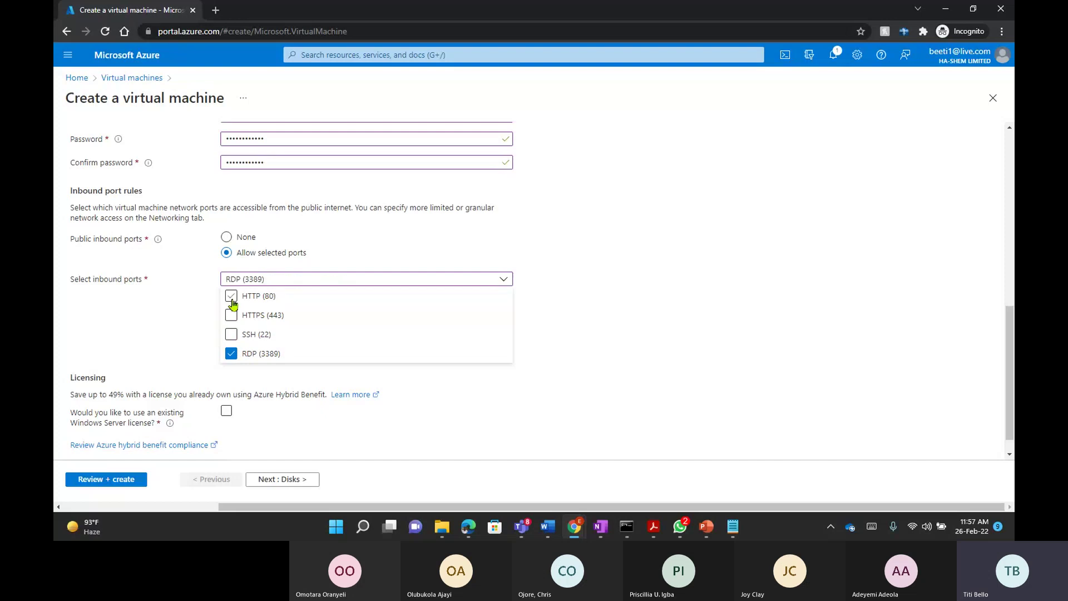
click(588, 265)
scroll(579, 361, down, 1)
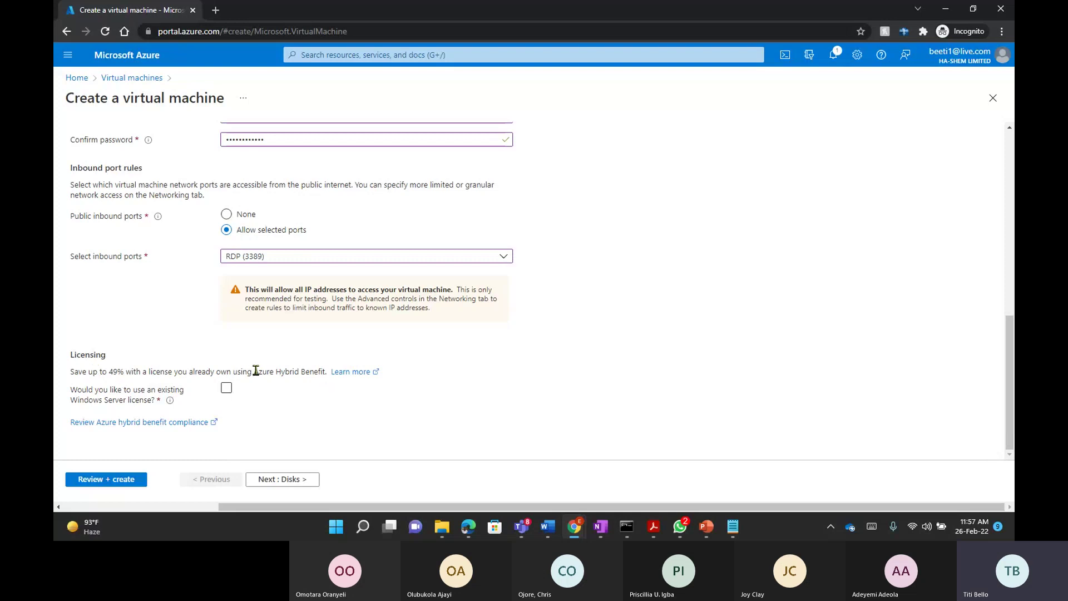
drag(255, 372, 330, 374)
click(254, 375)
drag(254, 371, 328, 371)
click(288, 395)
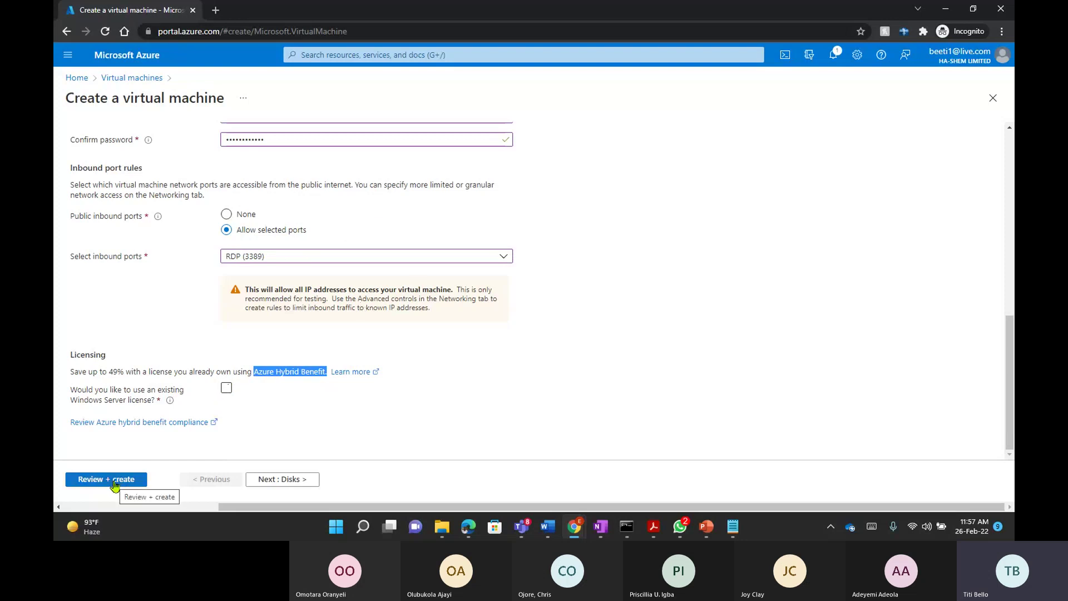
scroll(365, 395, up, 3)
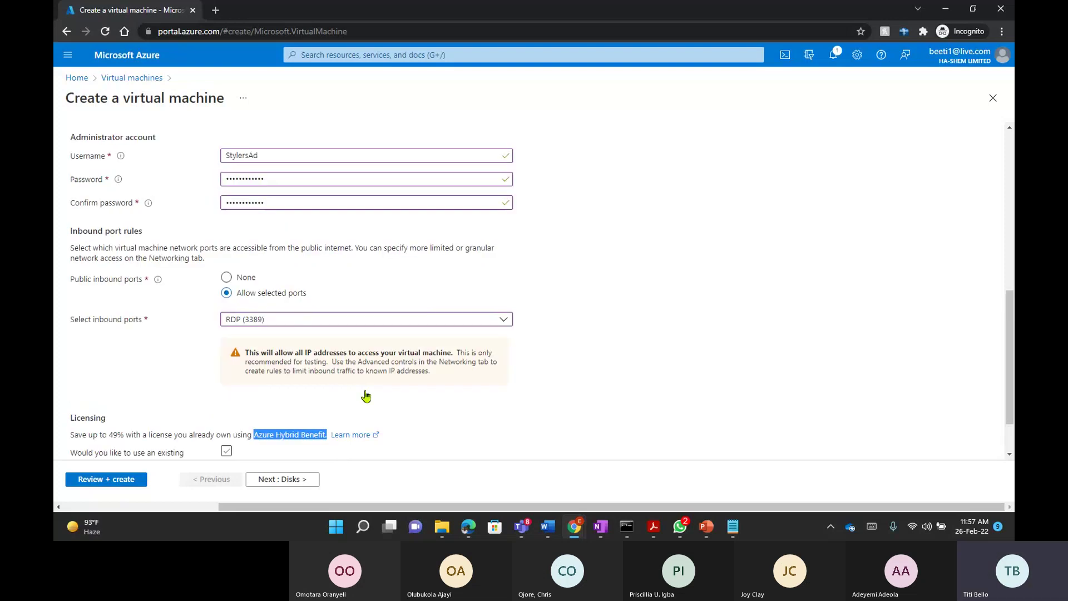
scroll(365, 395, up, 4)
scroll(365, 396, down, 7)
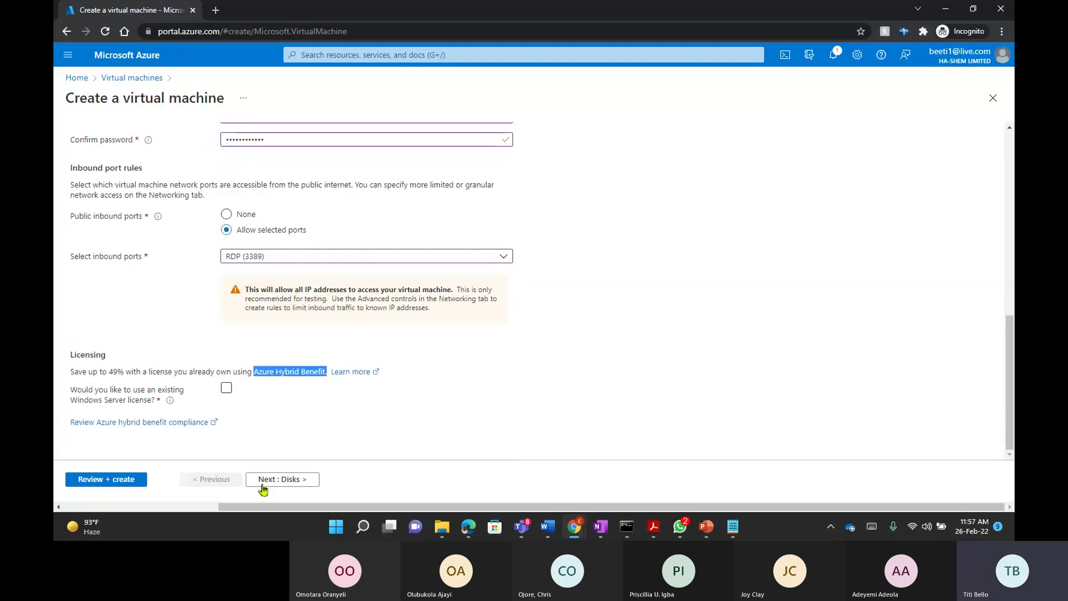
Set TestVM1's OS disk type to Standard HDD, then continue to Networking
click(272, 482)
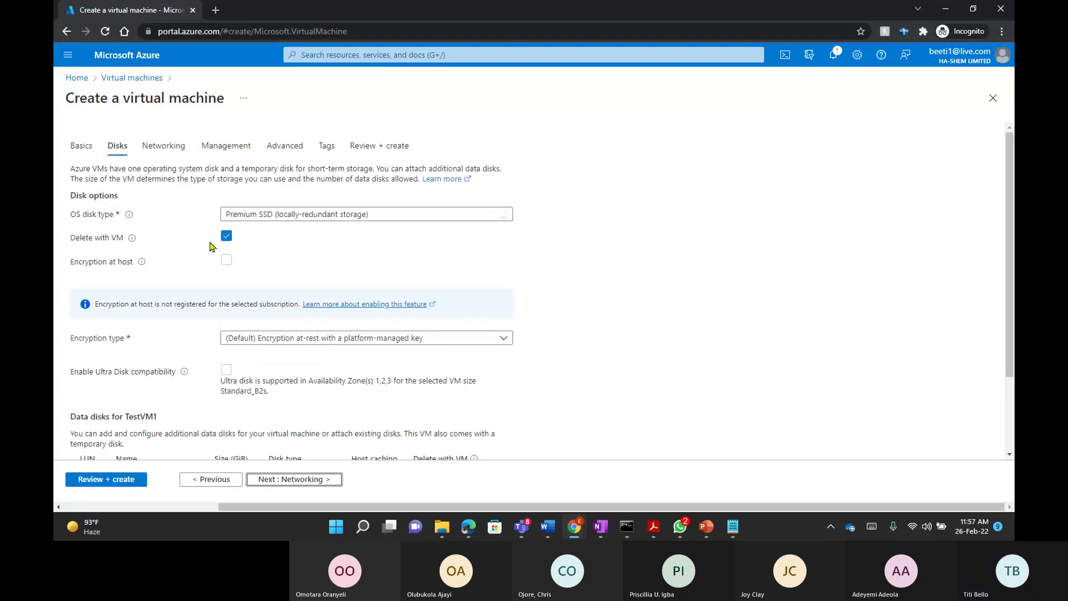
click(301, 220)
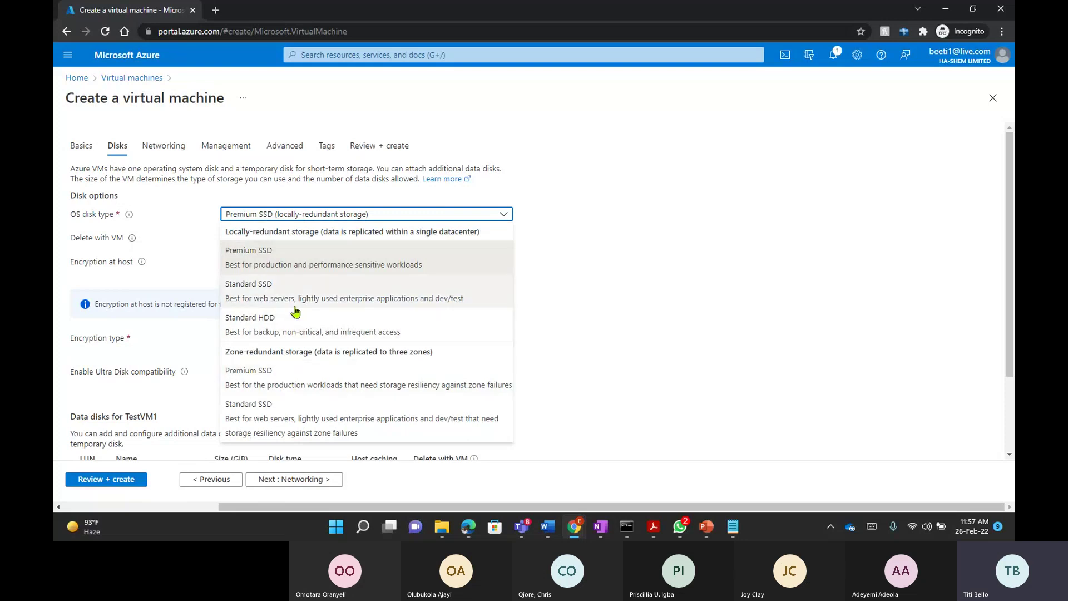
click(261, 332)
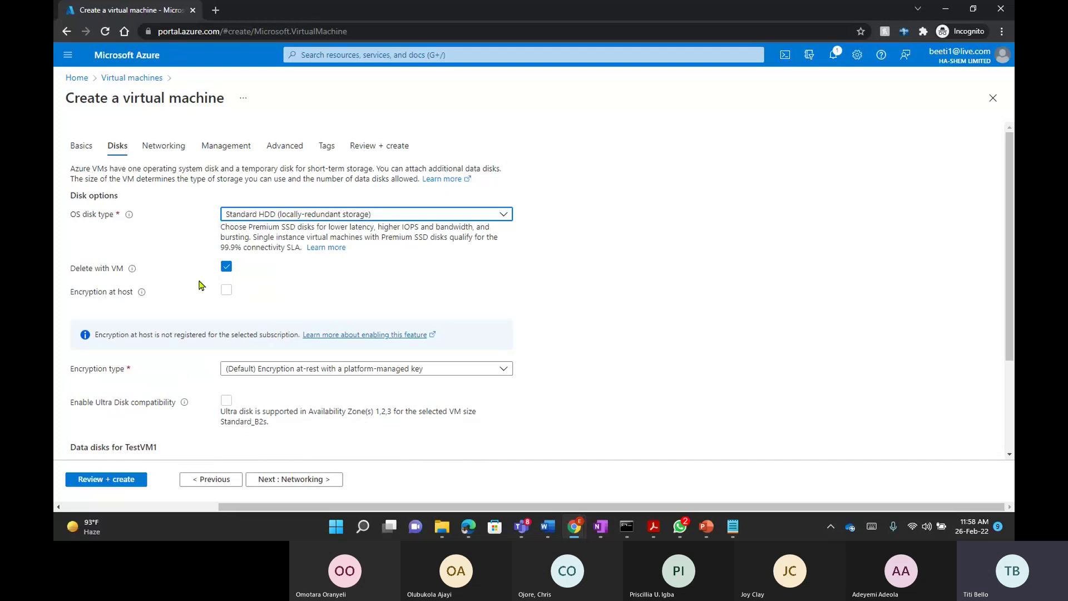
scroll(310, 306, down, 3)
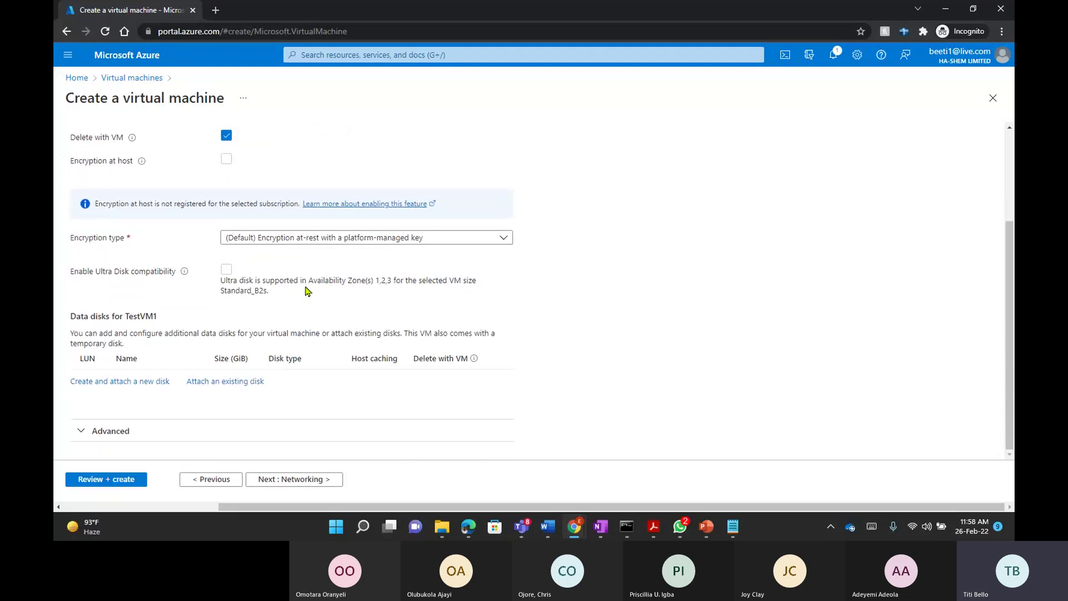
click(283, 480)
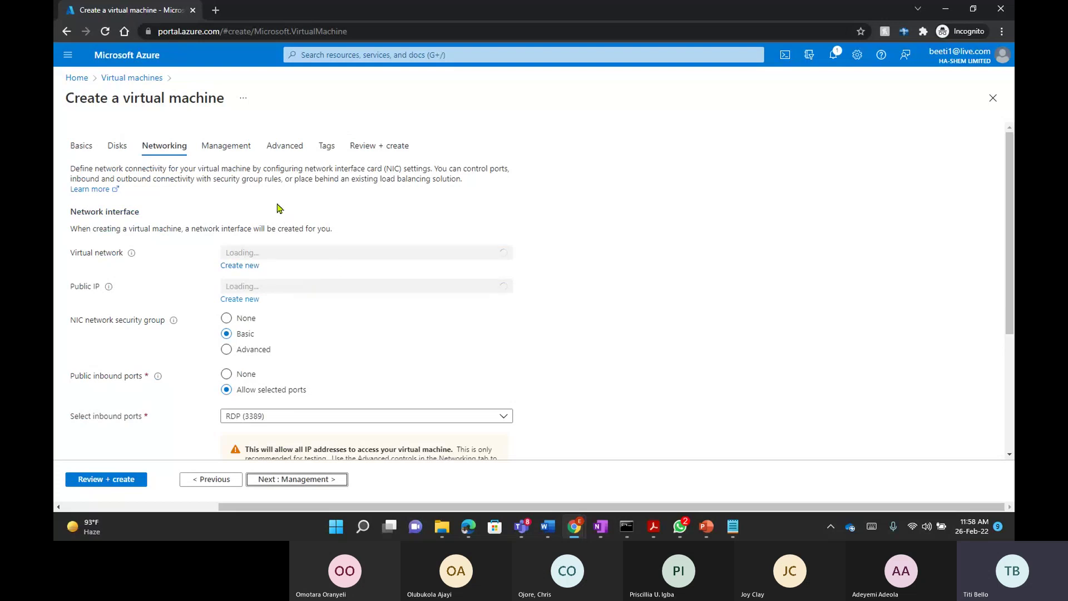
Attach the VM to StylersVNet on the default subnet, keeping public IP (new) TestVM1-ip
scroll(336, 270, down, 1)
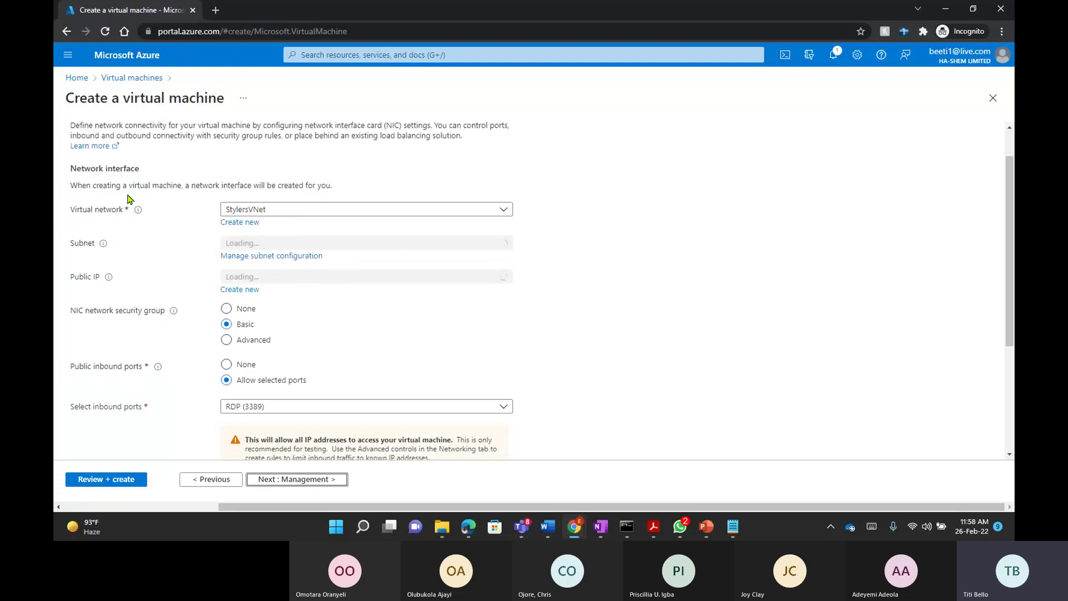
click(277, 210)
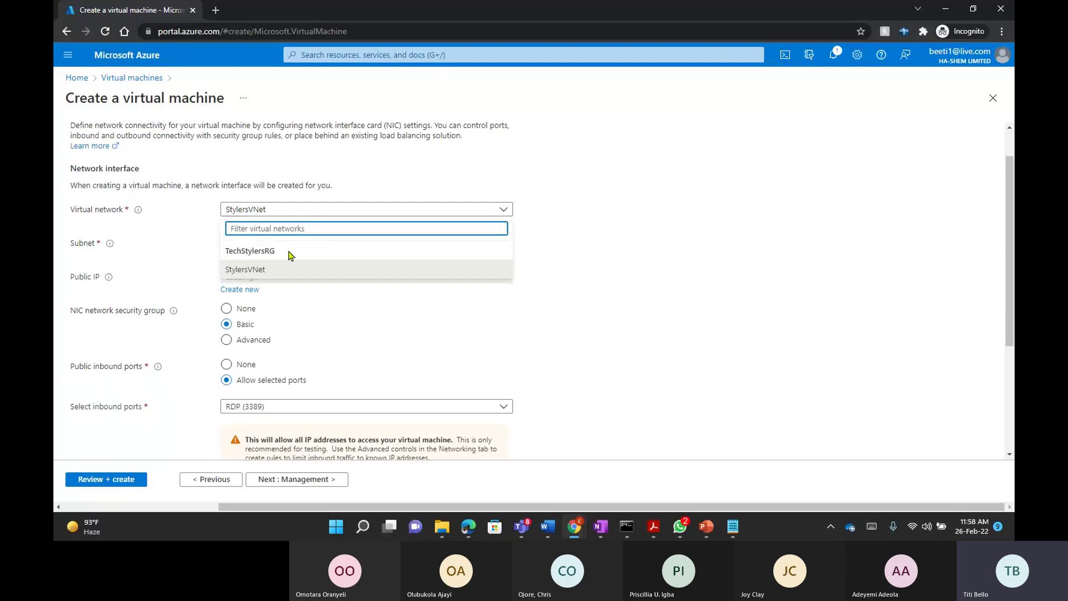
click(239, 270)
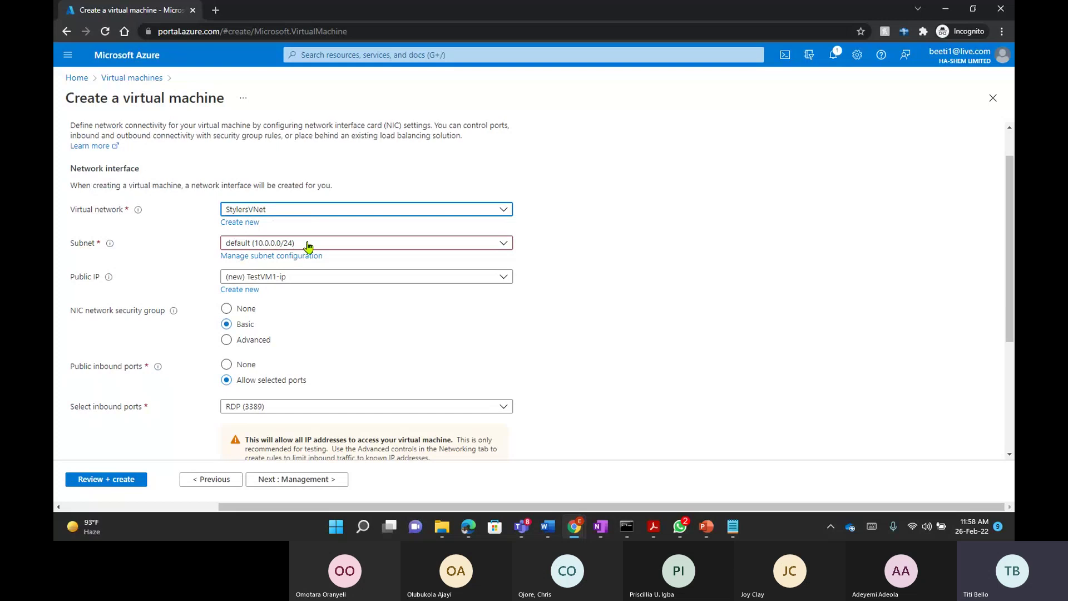
scroll(606, 175, down, 1)
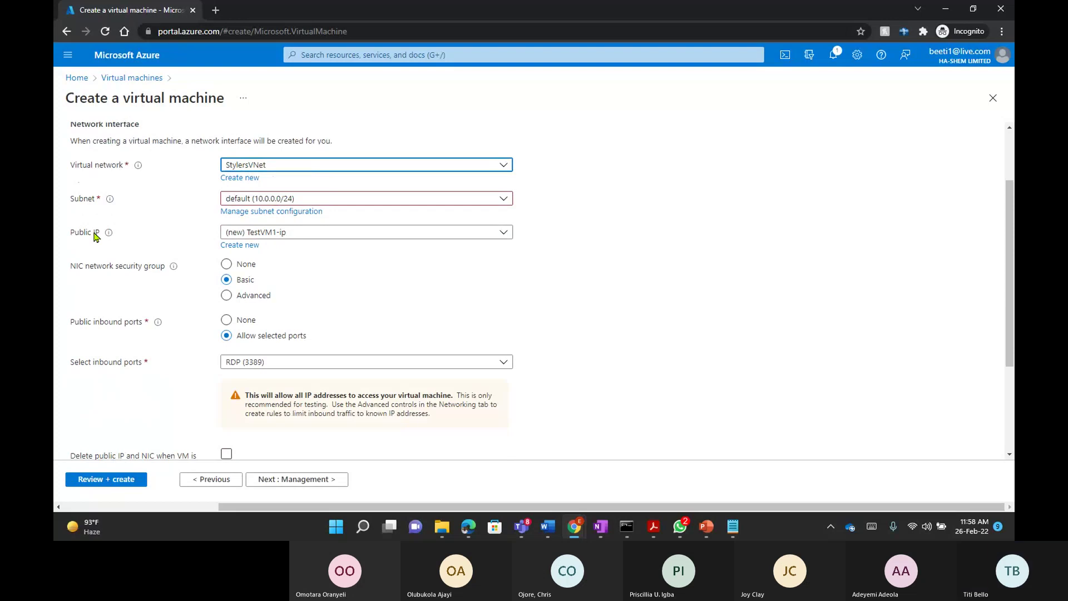
click(279, 233)
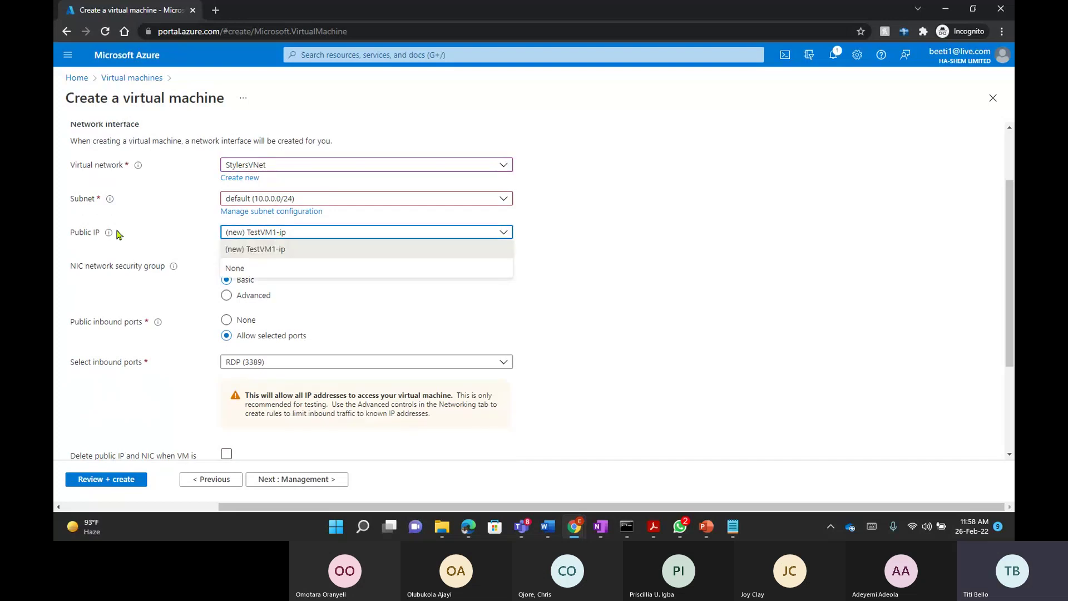
mouse_move(110, 234)
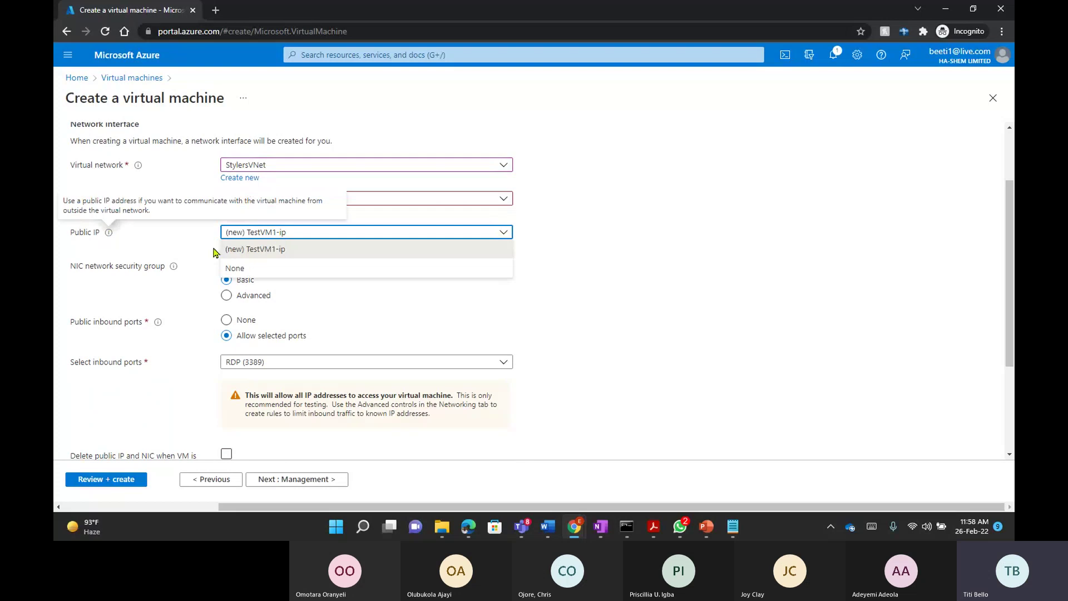
click(167, 241)
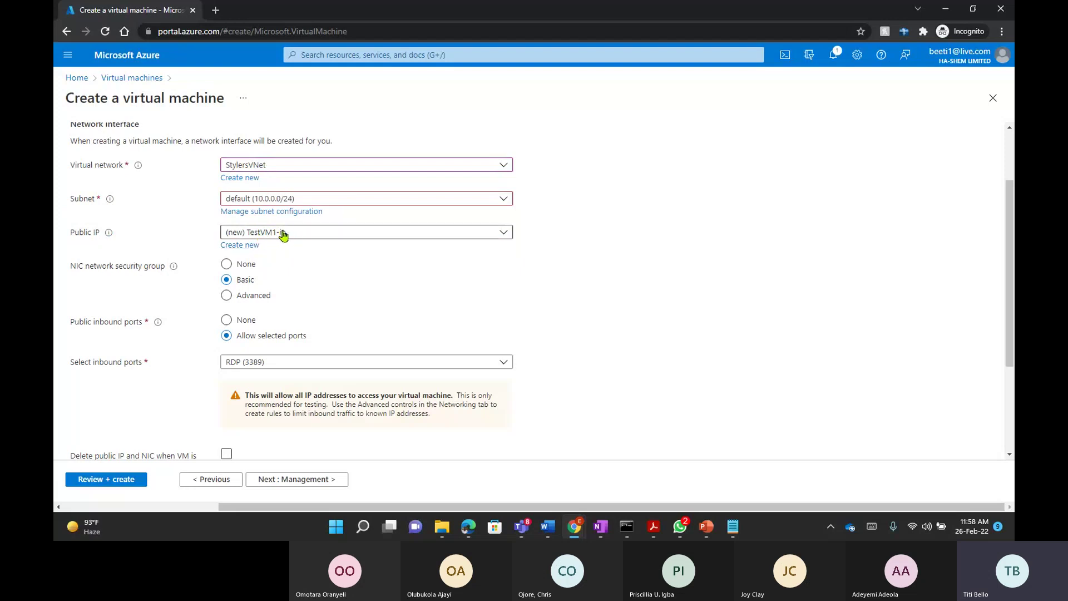
Leave load balancing unchecked and advance to the Management settings
scroll(292, 242, down, 2)
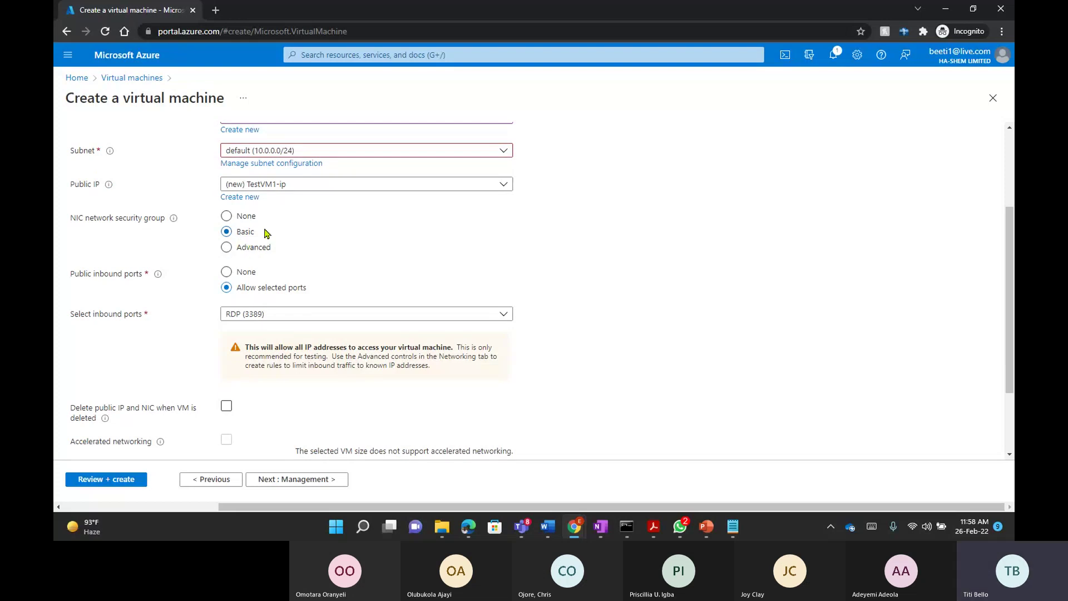
scroll(266, 233, down, 1)
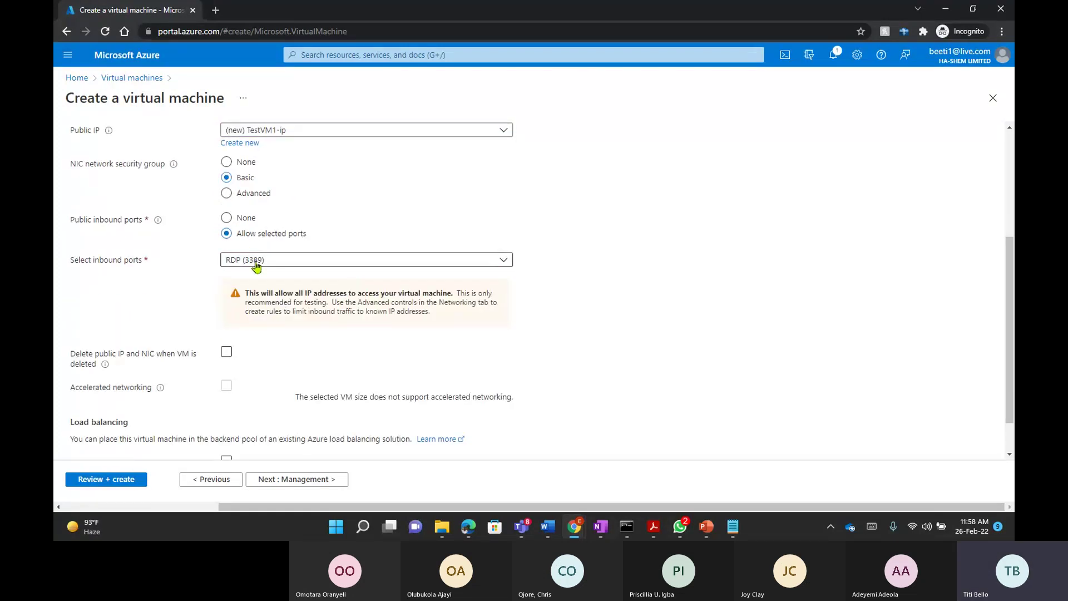
scroll(275, 233, down, 1)
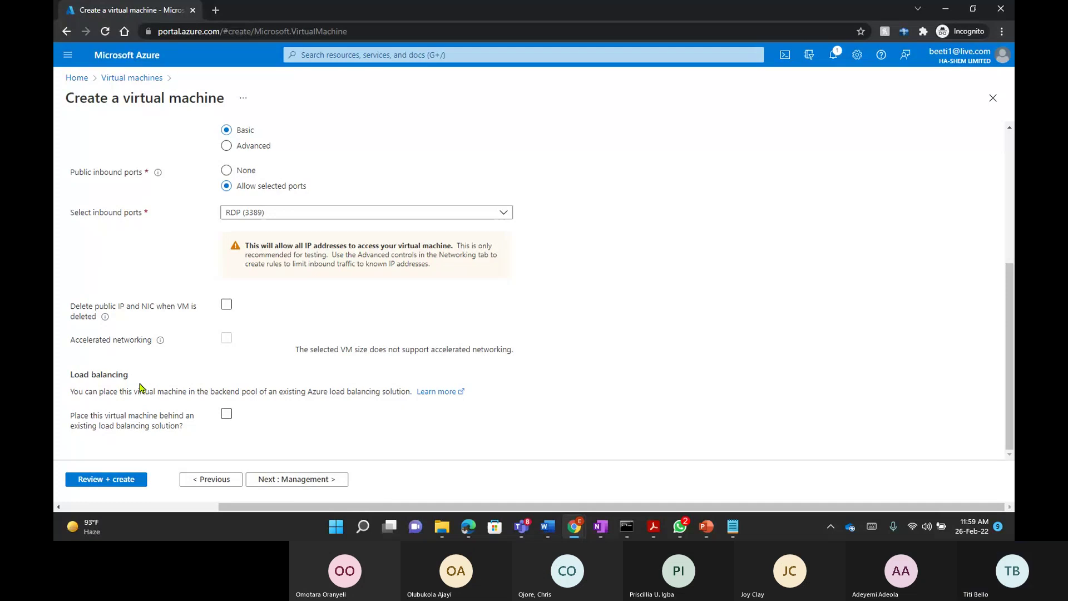
click(197, 413)
click(197, 412)
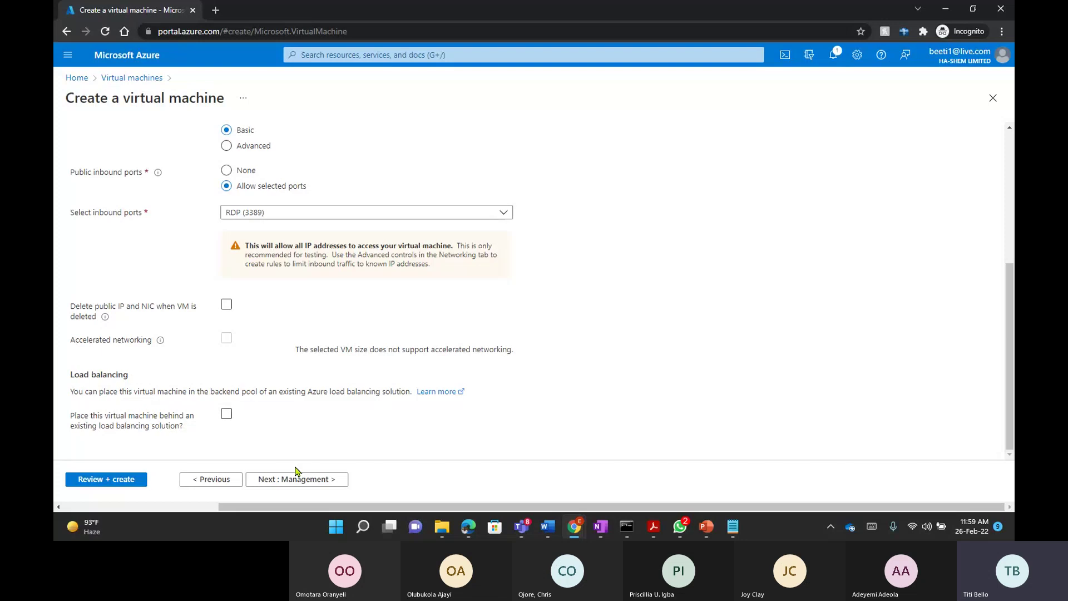
click(280, 484)
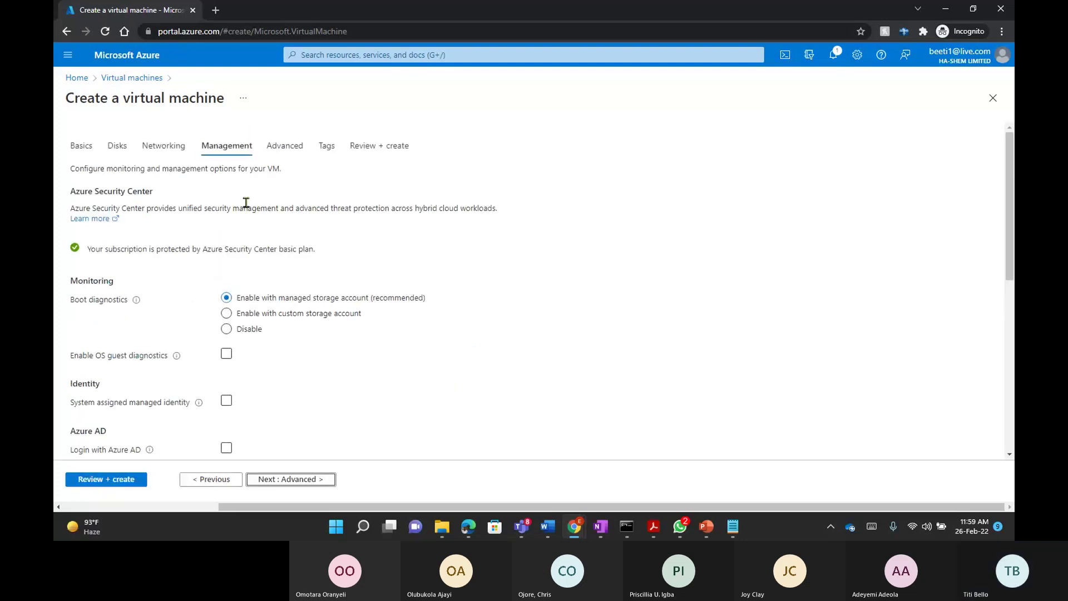
Skip ahead to Review + create so TestVM1 passes validation
scroll(272, 279, down, 1)
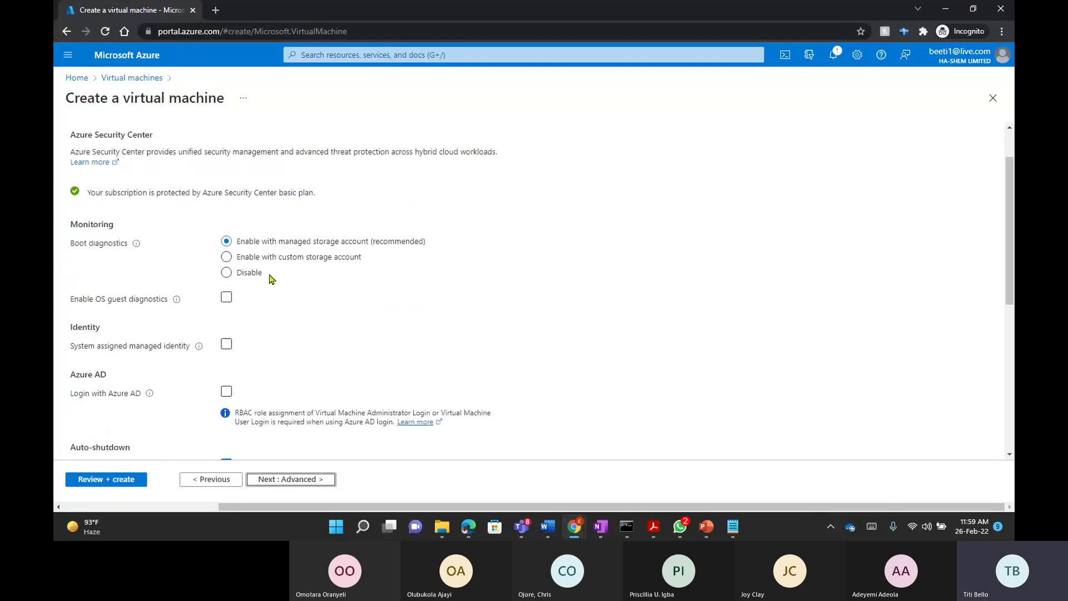
scroll(272, 279, up, 1)
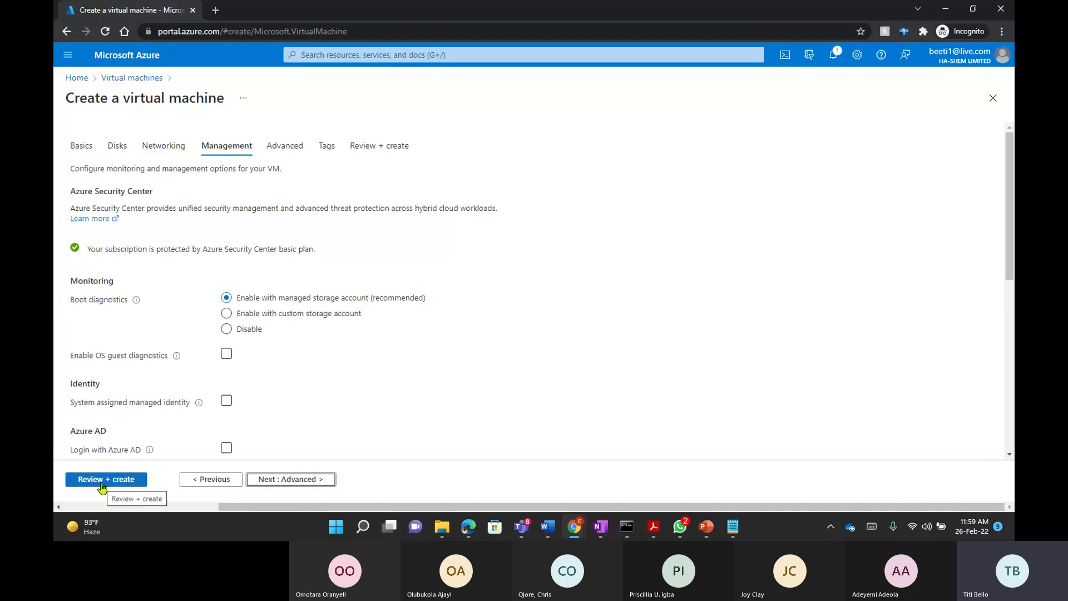
click(102, 485)
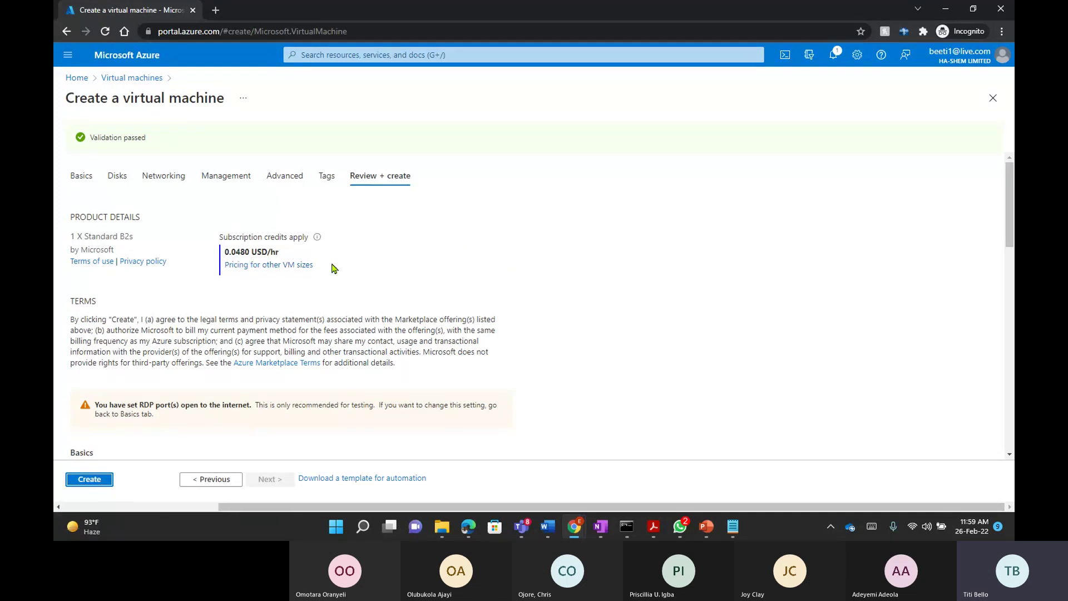
Submit TestVM1 for creation so its TechStylersRG deployment starts
scroll(333, 268, down, 15)
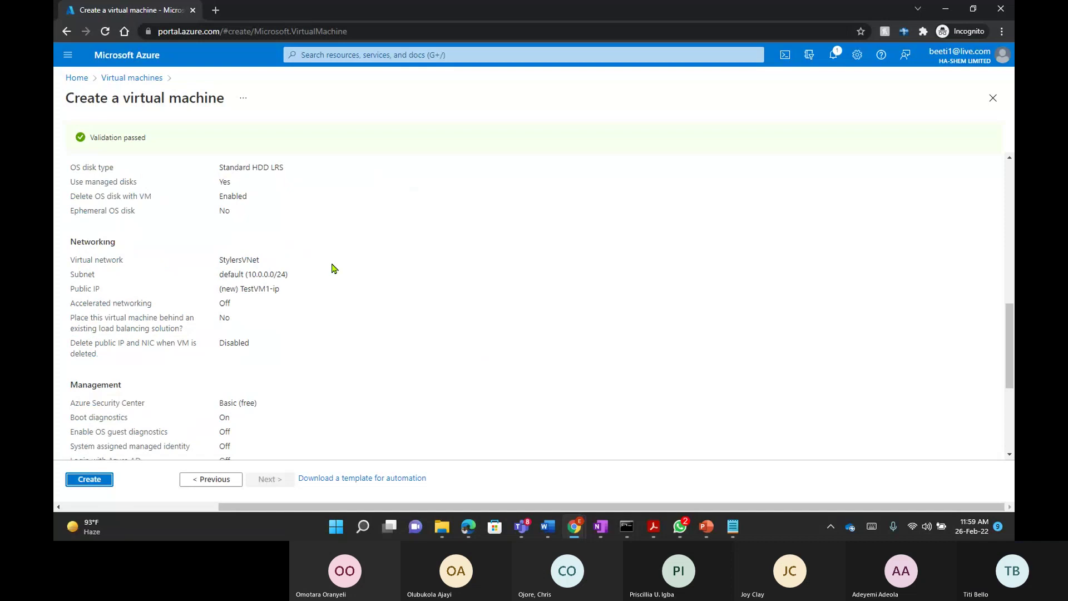
click(89, 486)
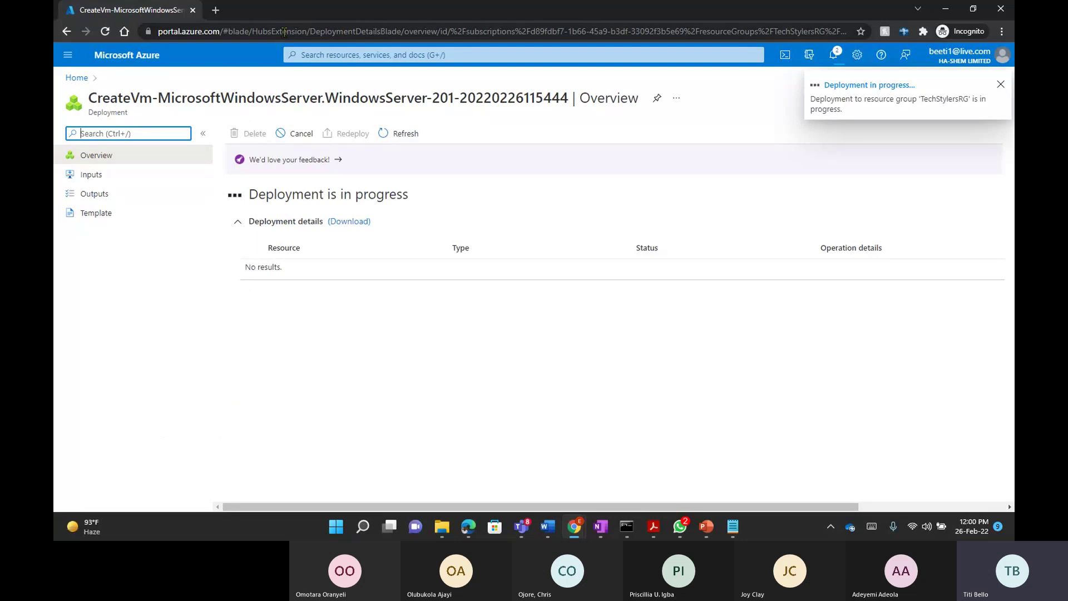
click(377, 53)
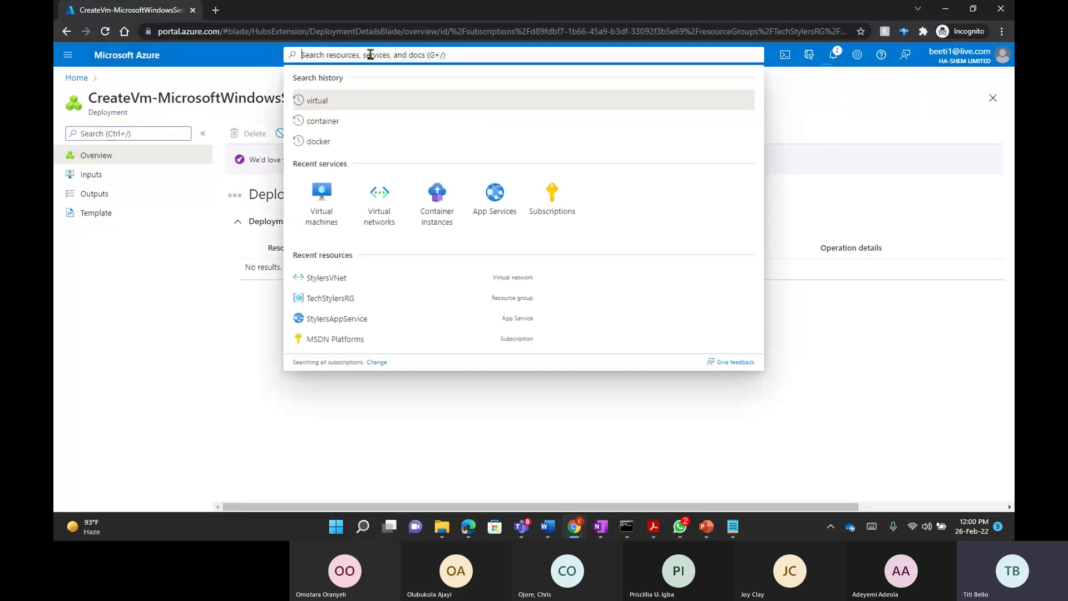
Start a second virtual machine named TestVM2 in the TechStylersRG resource group
click(325, 209)
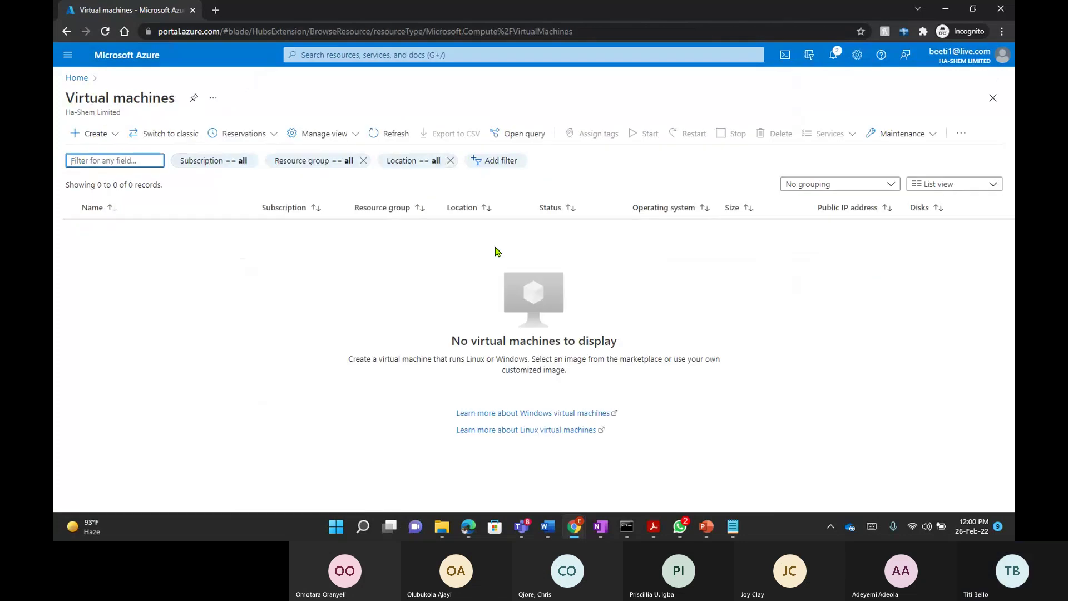
click(105, 135)
click(118, 161)
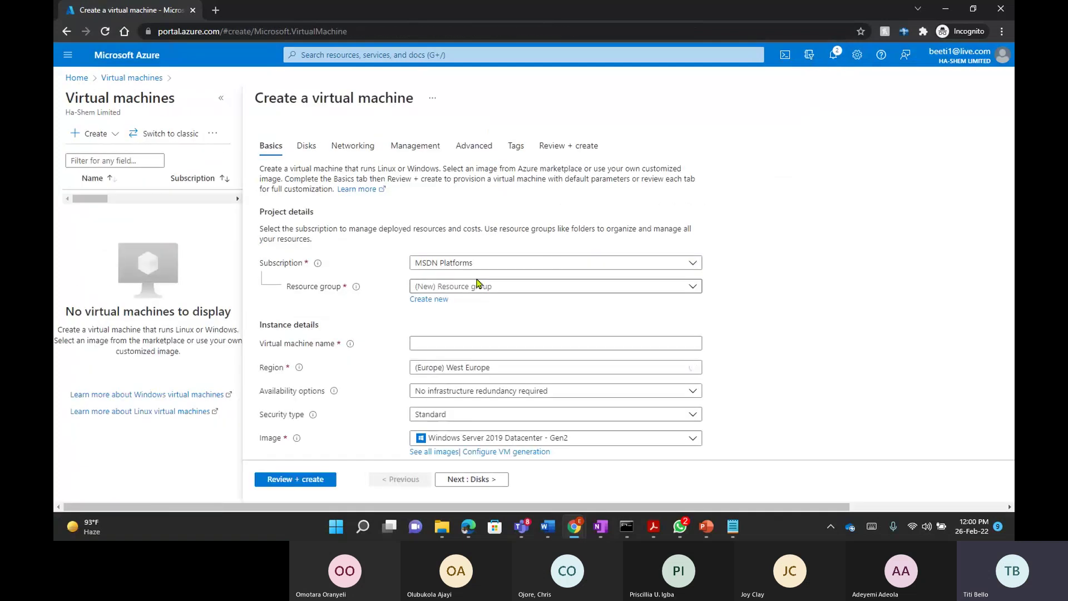
scroll(548, 303, down, 3)
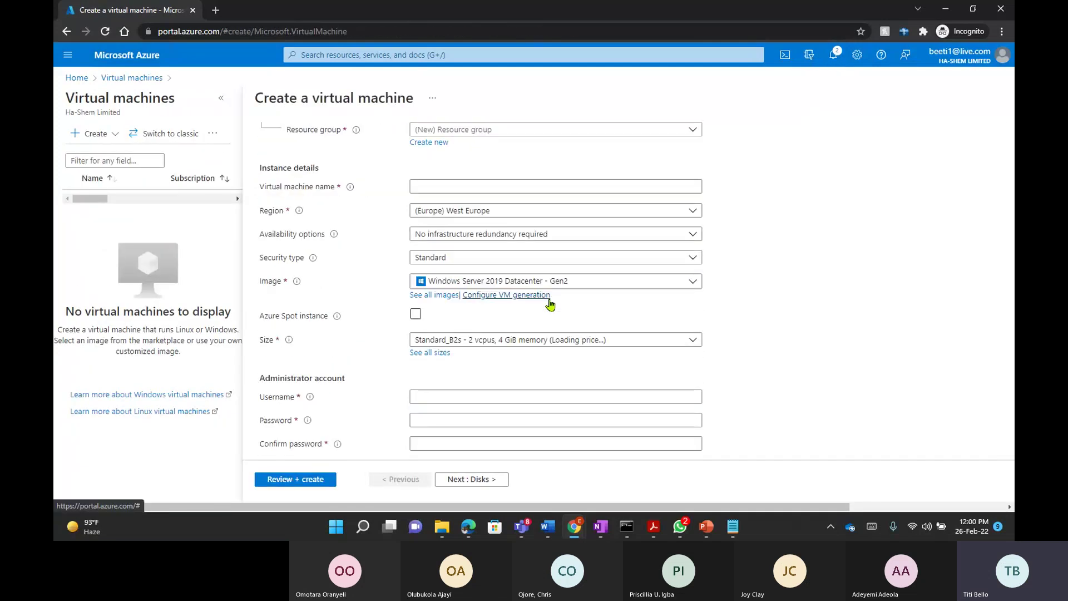
click(454, 183)
text(TestVM2)
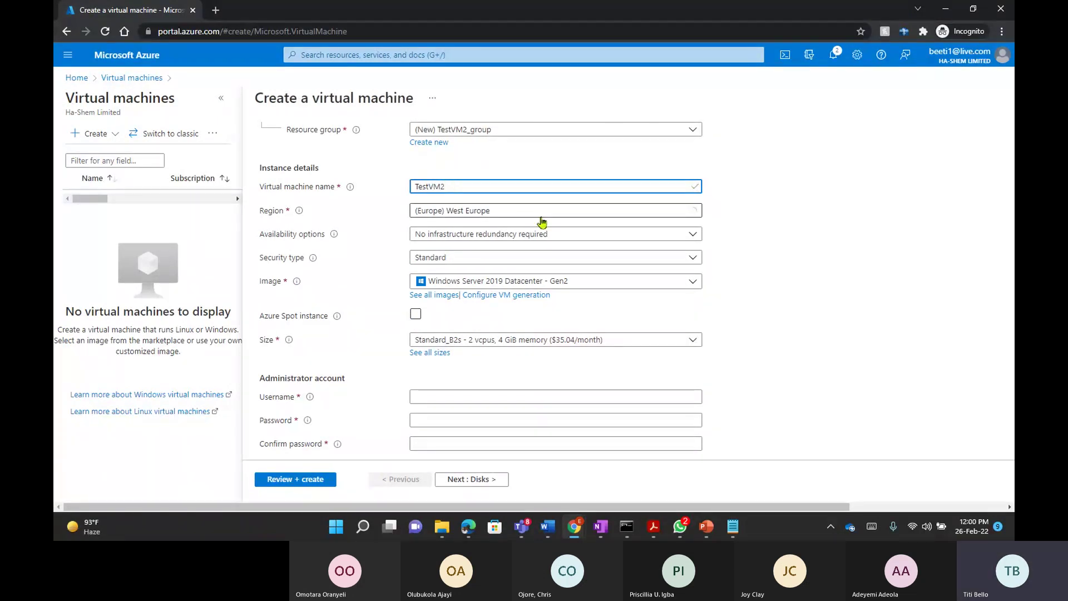
scroll(534, 222, up, 2)
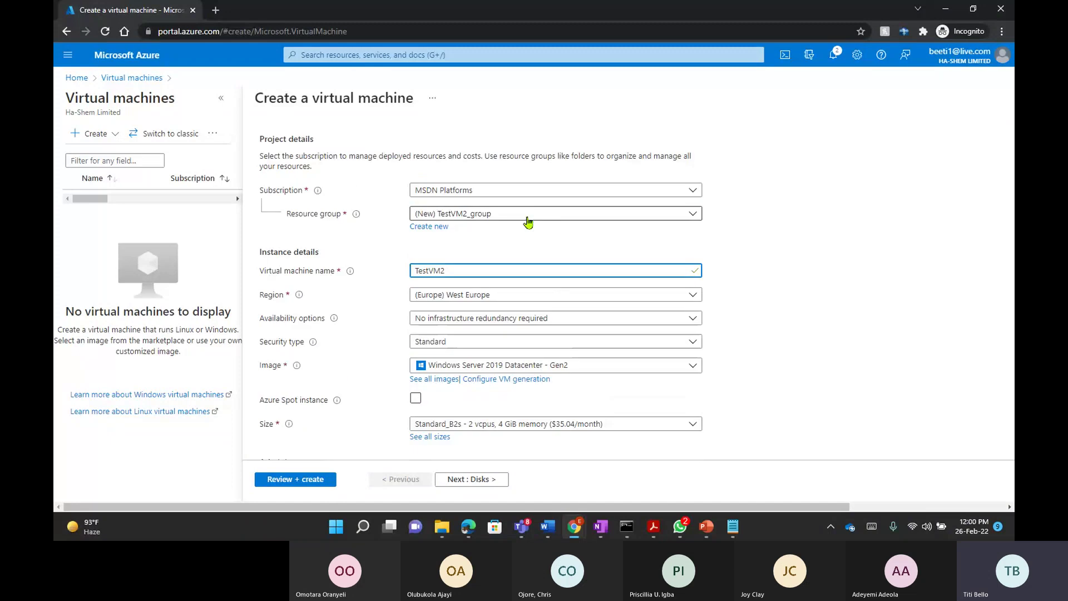
click(528, 214)
click(456, 372)
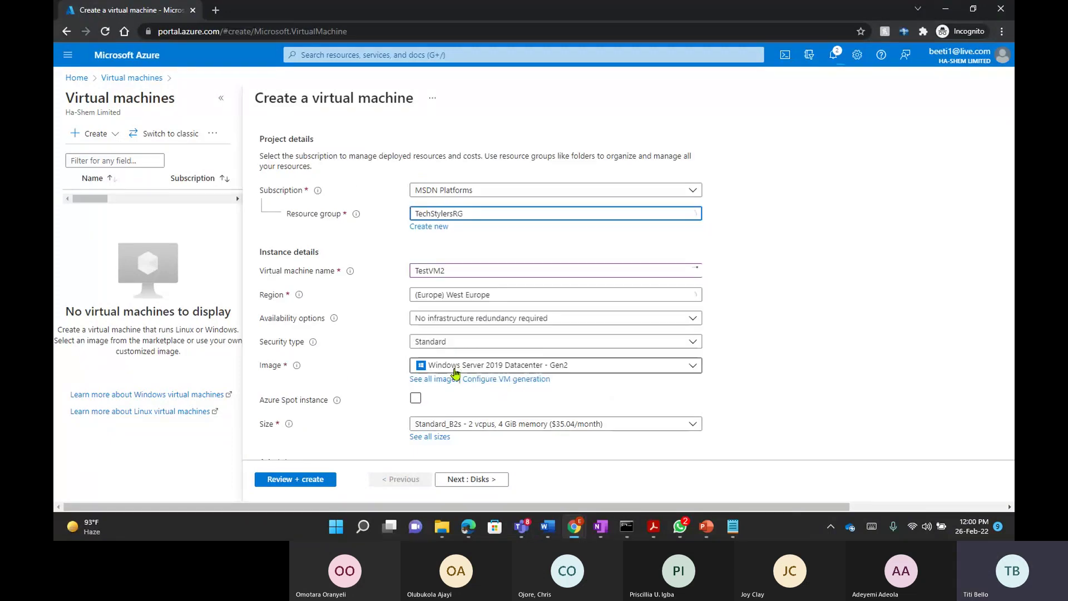
Enter TestVM2's administrator username, a password, and a matching confirmation
scroll(679, 244, down, 3)
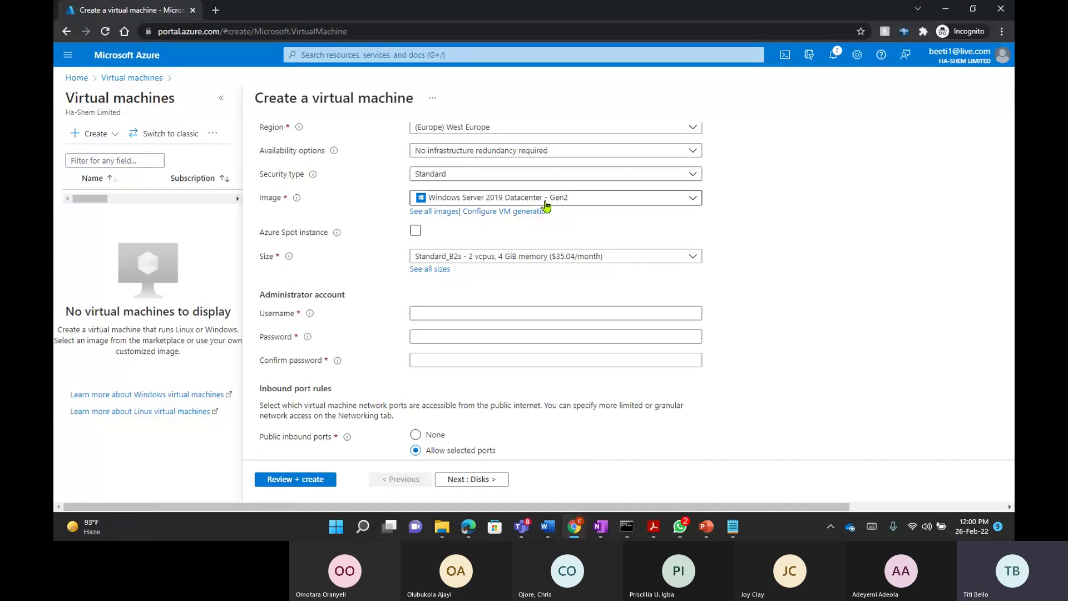
scroll(596, 232, down, 1)
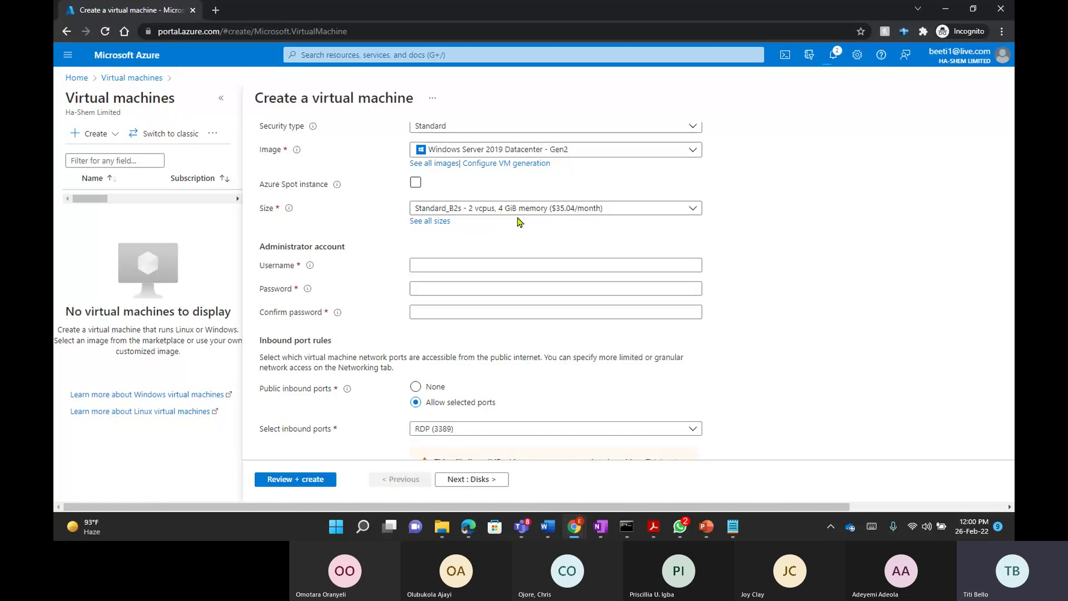
scroll(512, 241, down, 1)
click(460, 217)
text(St)
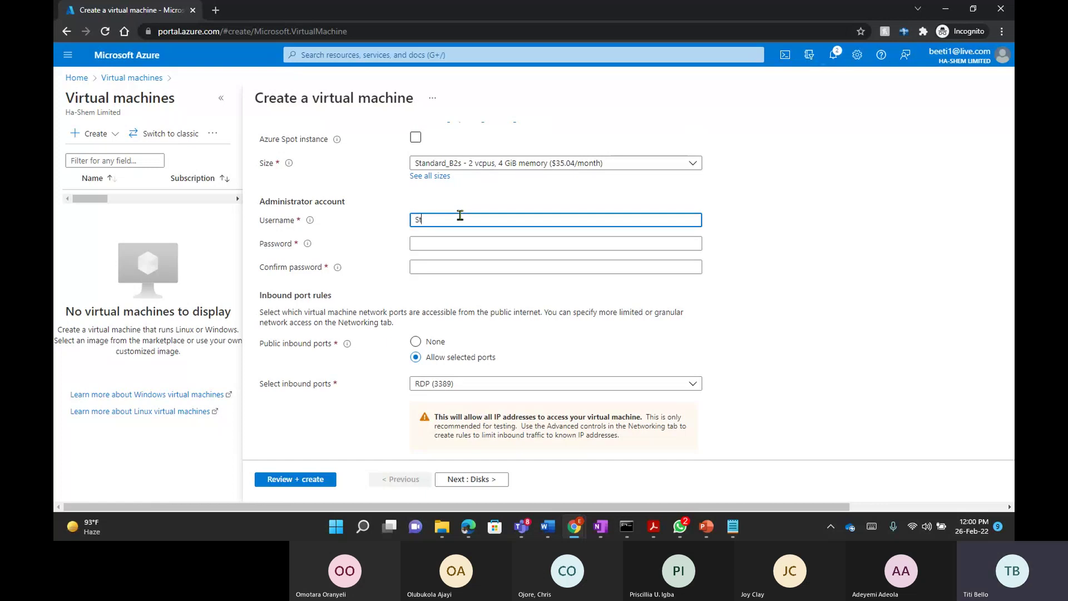
text(ylers)
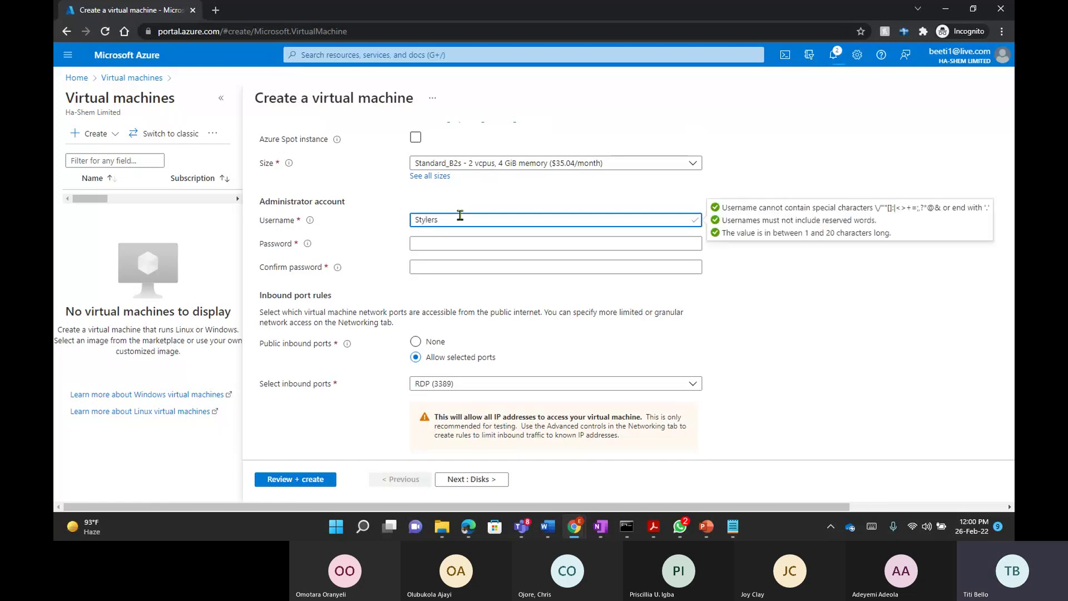
text(ad)
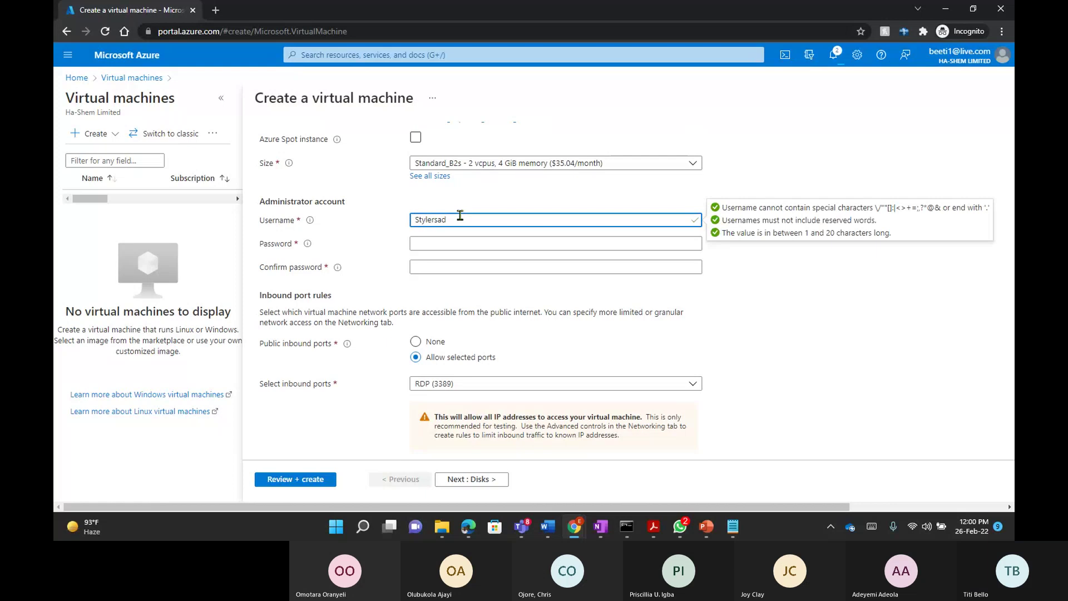
key(Tab)
text(•••••••••)
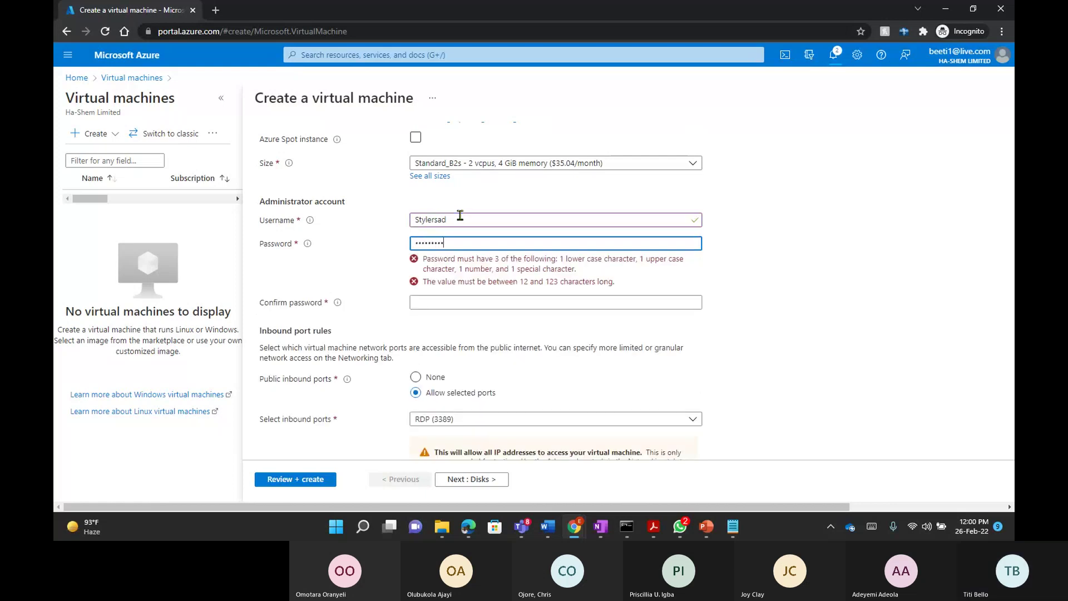
text(•••)
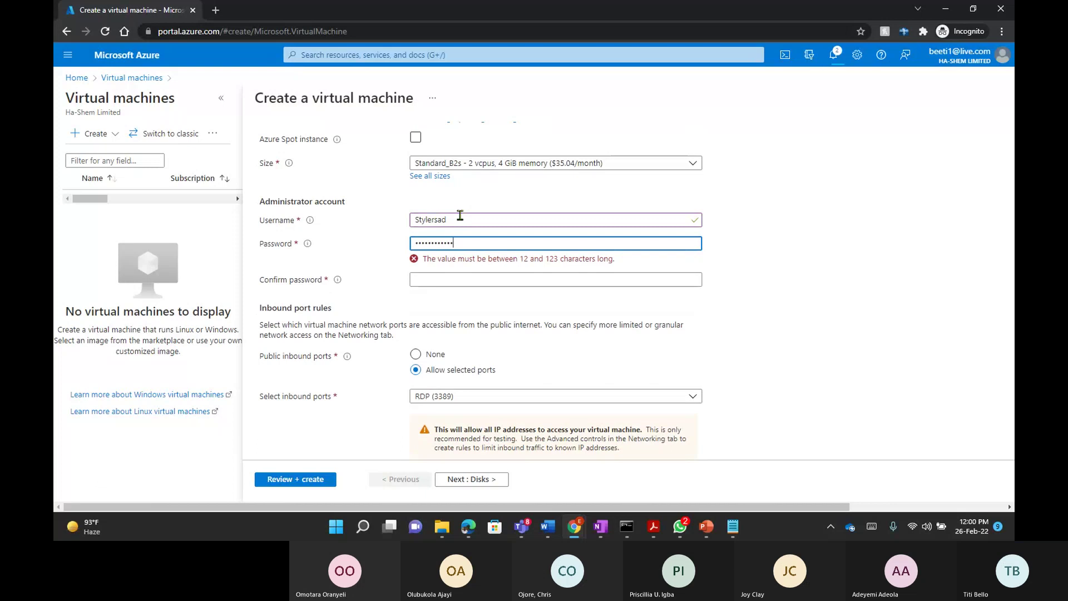
key(Tab)
text(•)
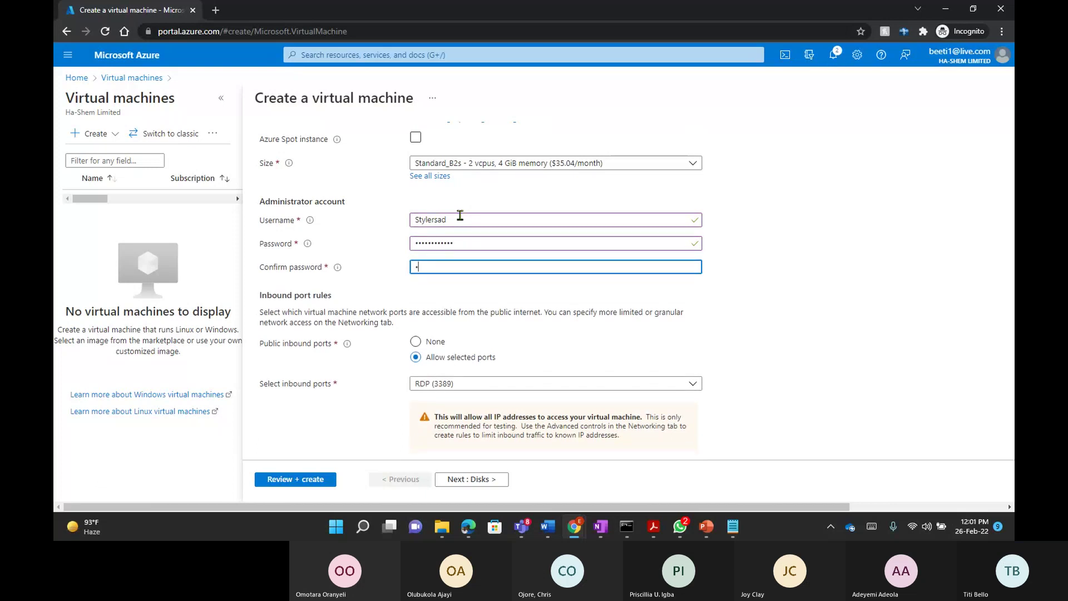
text(•••••••••••)
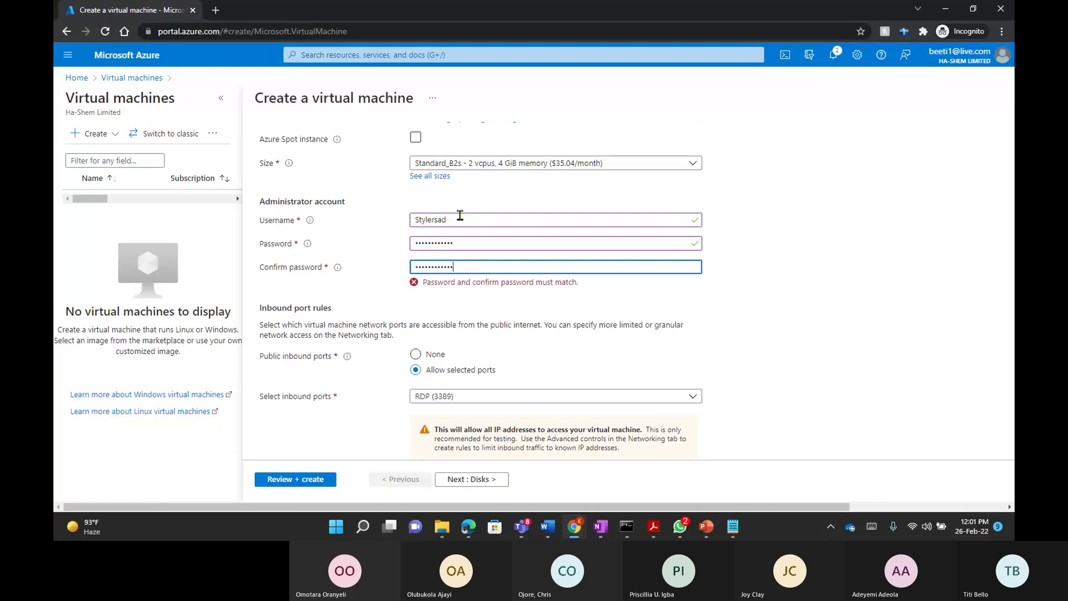
scroll(720, 336, down, 3)
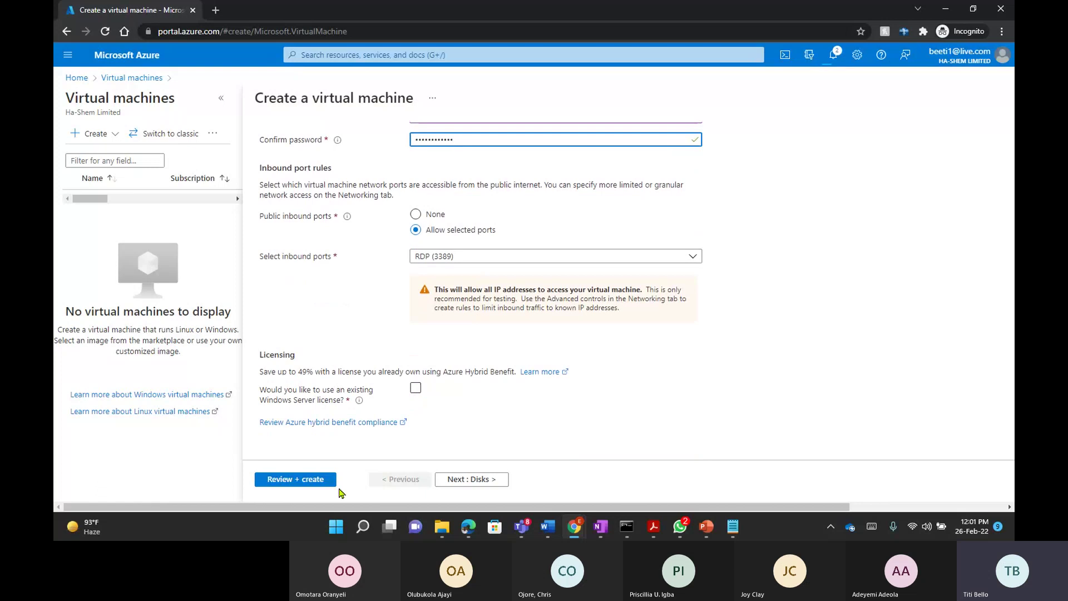
Set TestVM2's OS disk type to Standard HDD
click(467, 487)
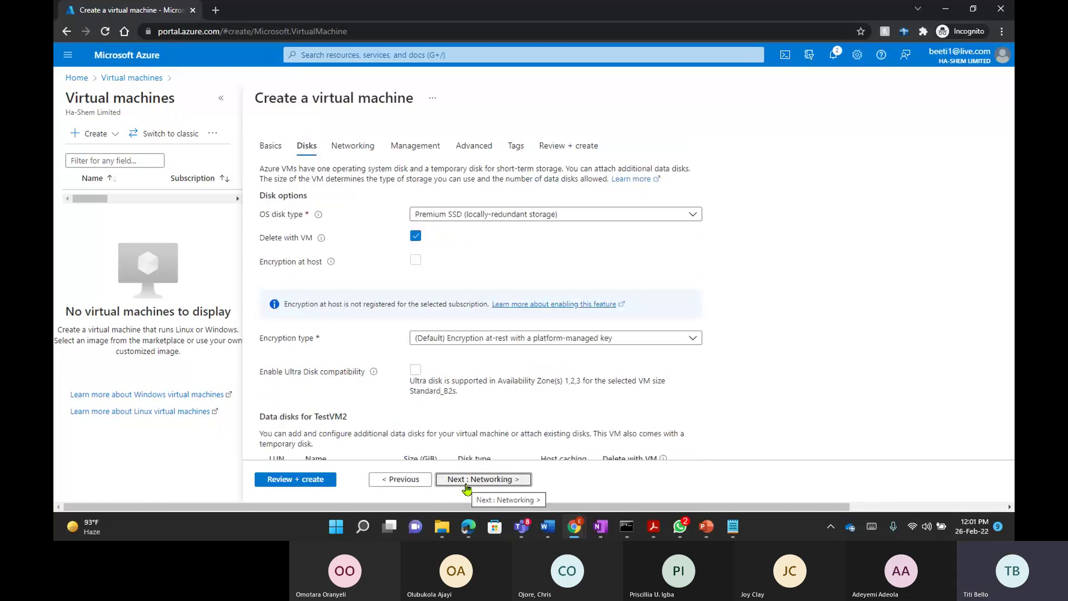
click(552, 221)
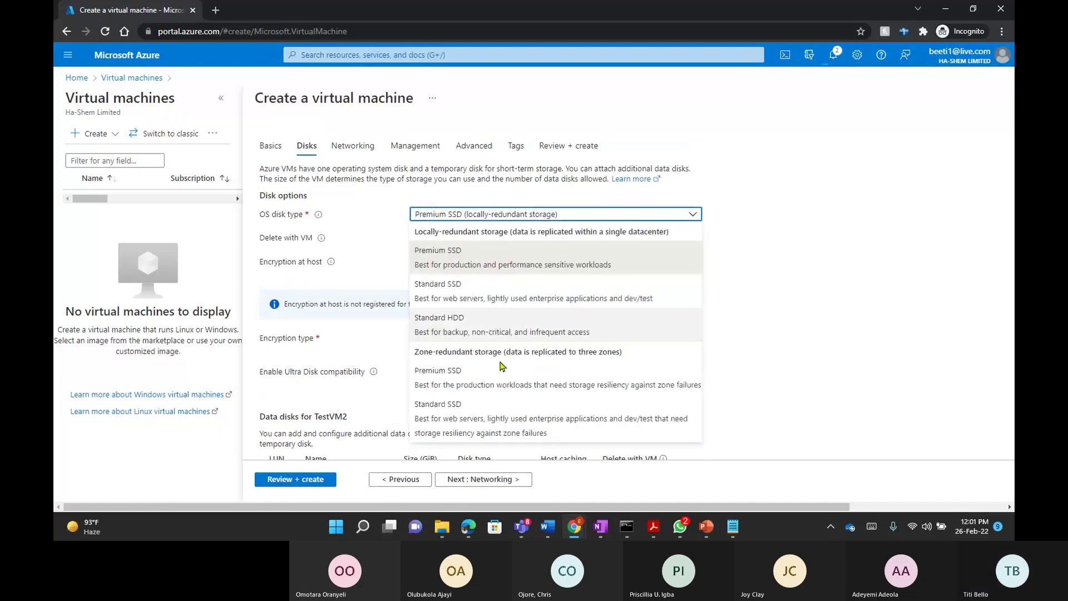
click(454, 323)
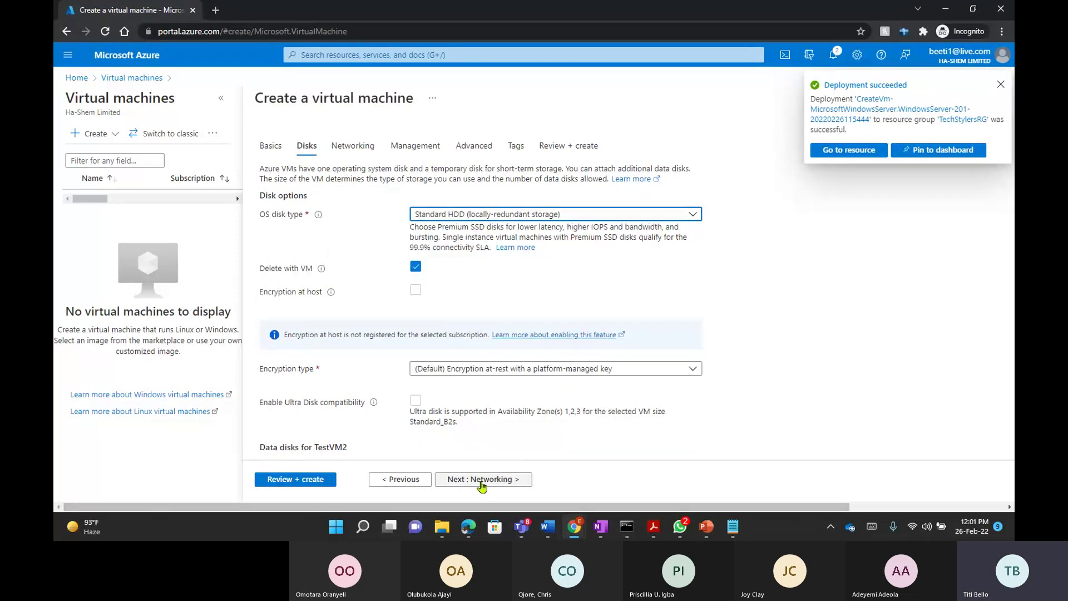
Keep the public IP as (new) TestVM2-ip and run Review + create validation
click(459, 484)
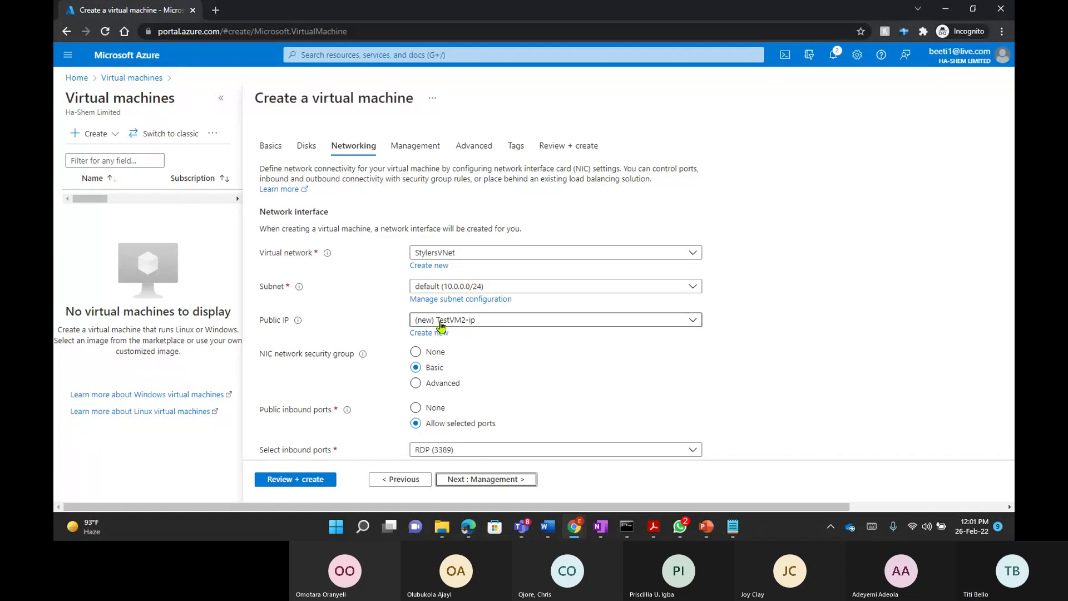
click(460, 322)
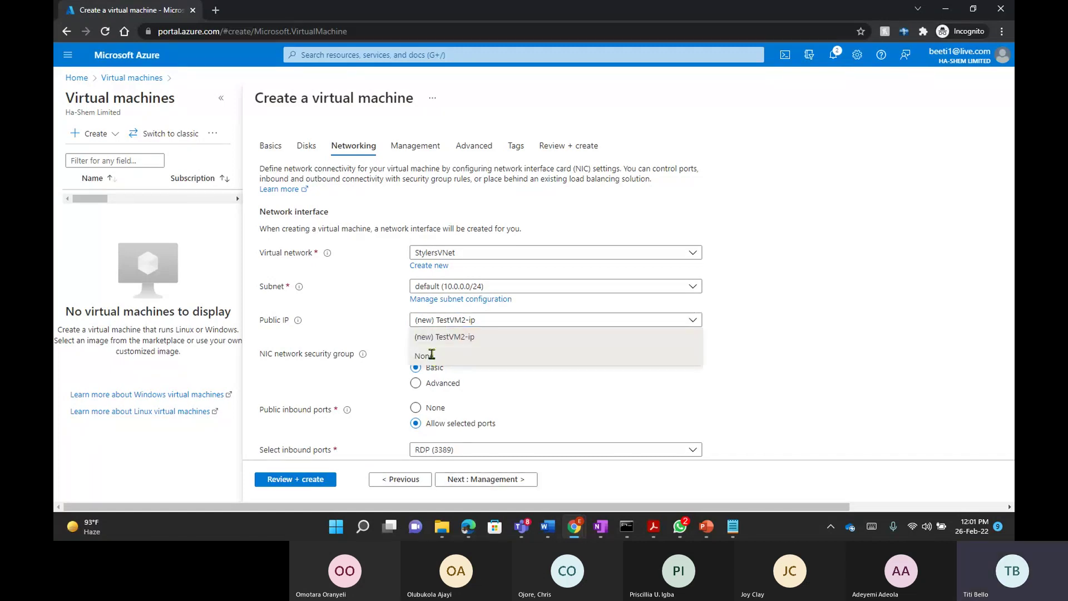
click(431, 354)
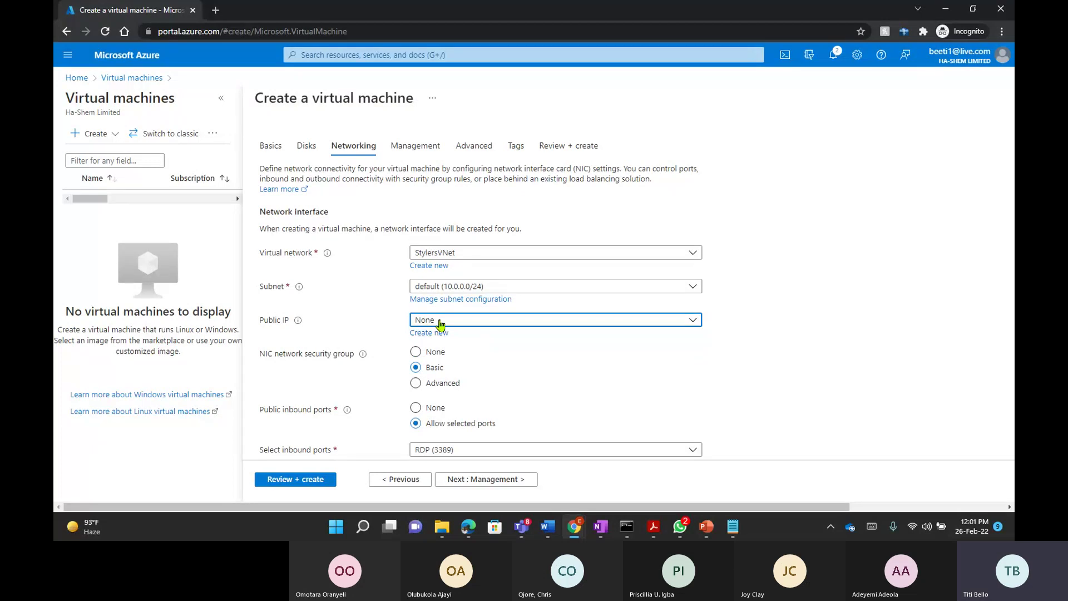
click(440, 322)
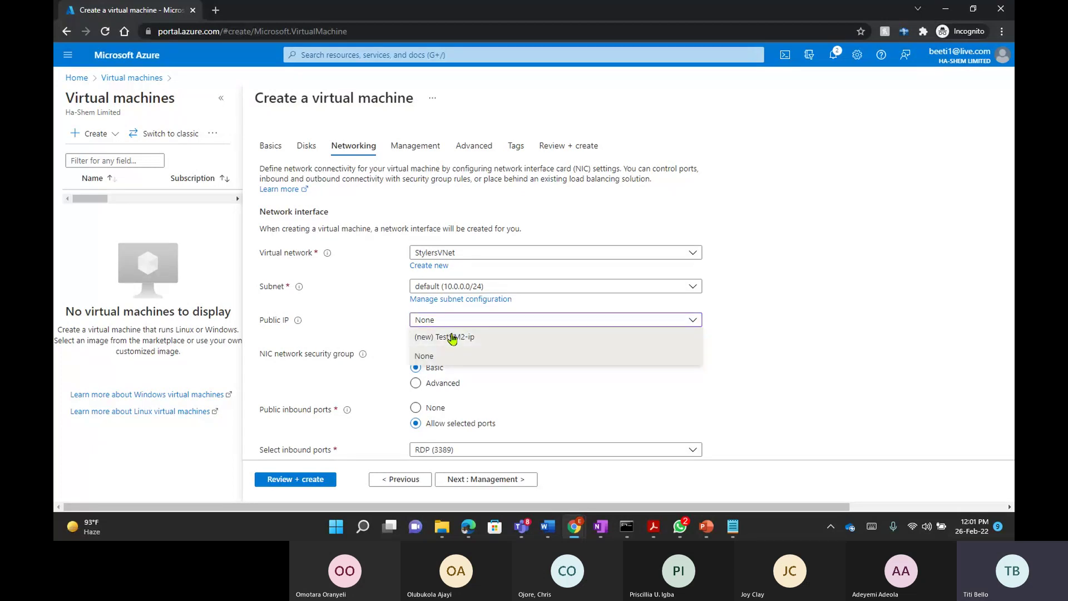
click(452, 338)
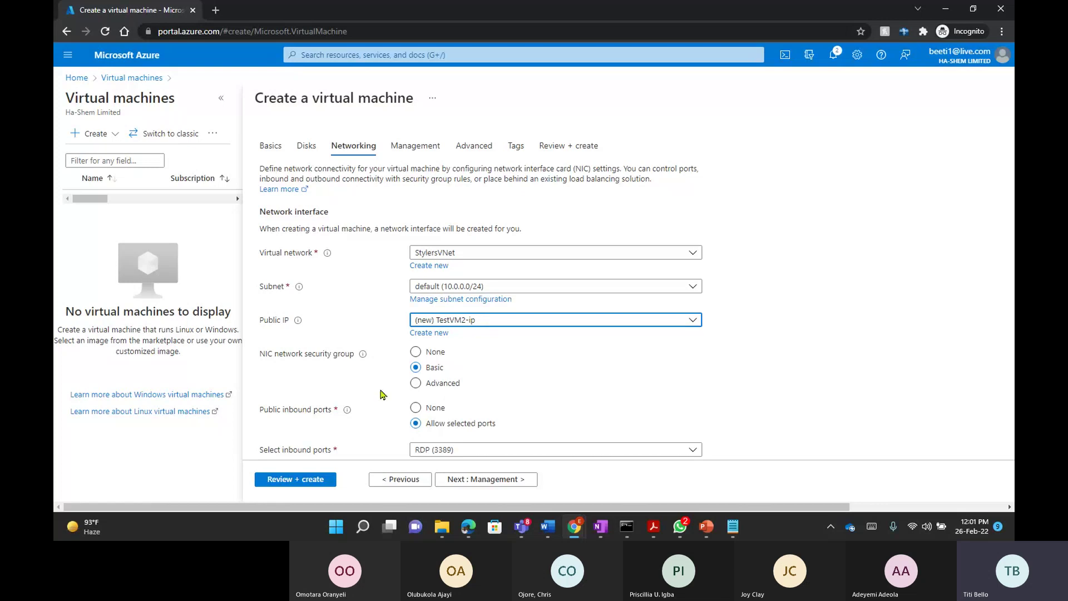
scroll(383, 395, down, 4)
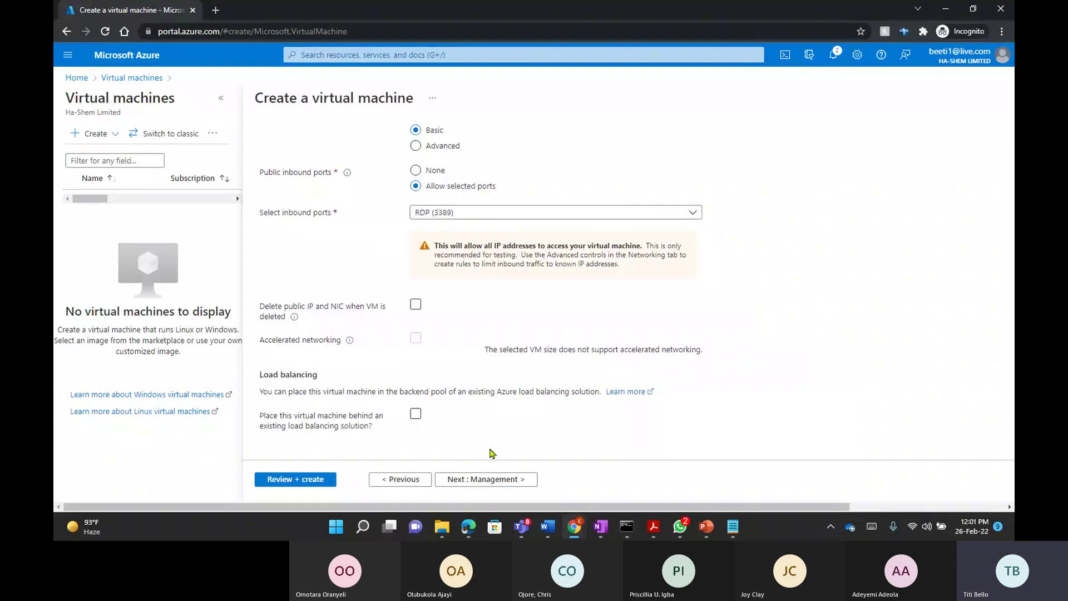
click(296, 479)
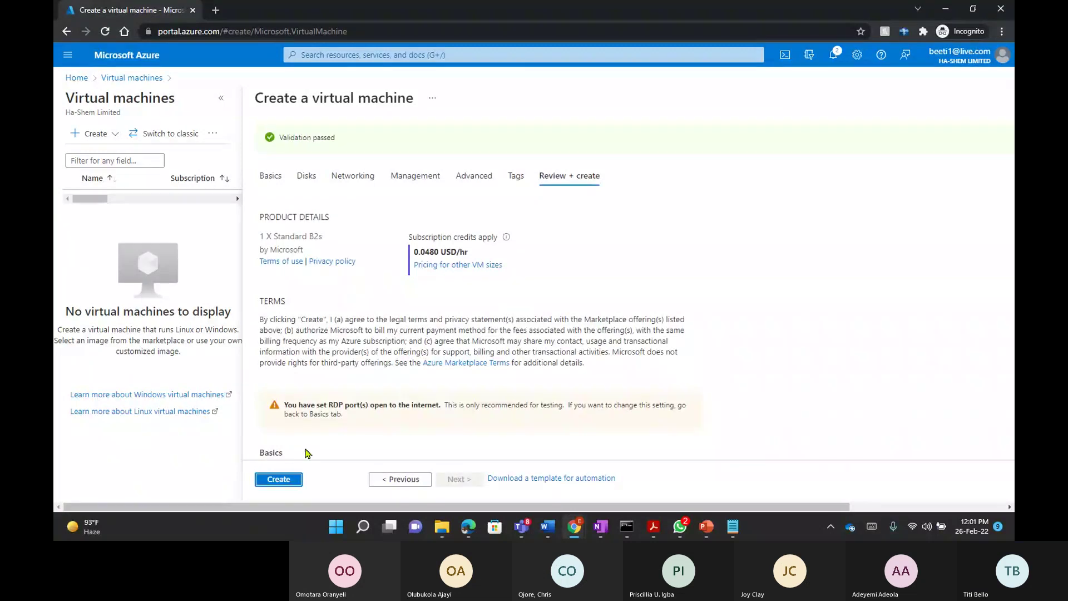
Create TestVM2, check the deployment progress in notifications, and return to the Azure home page
click(279, 480)
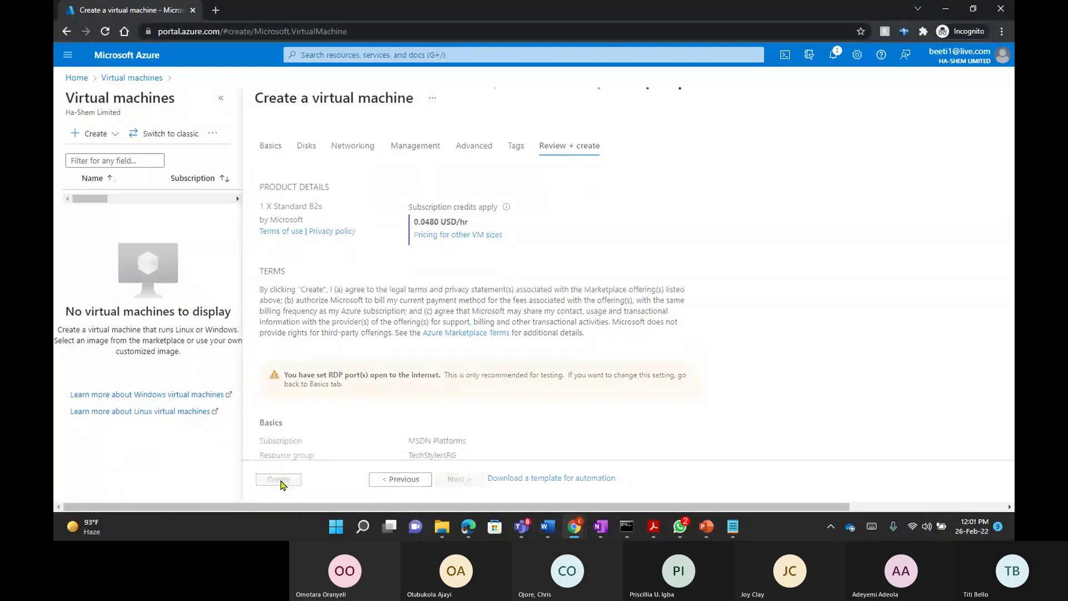
click(835, 56)
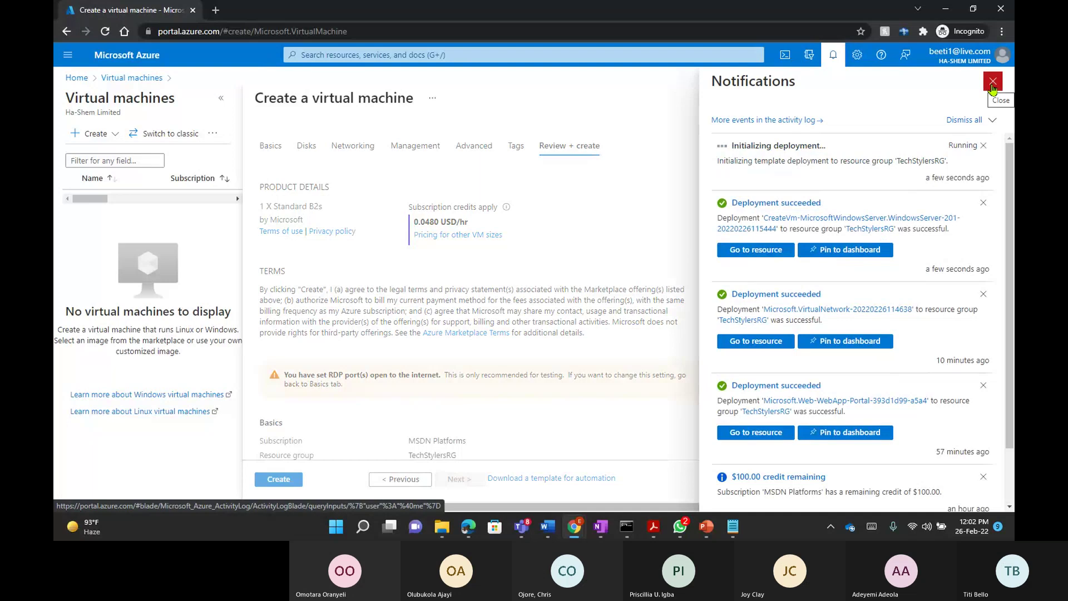
click(993, 85)
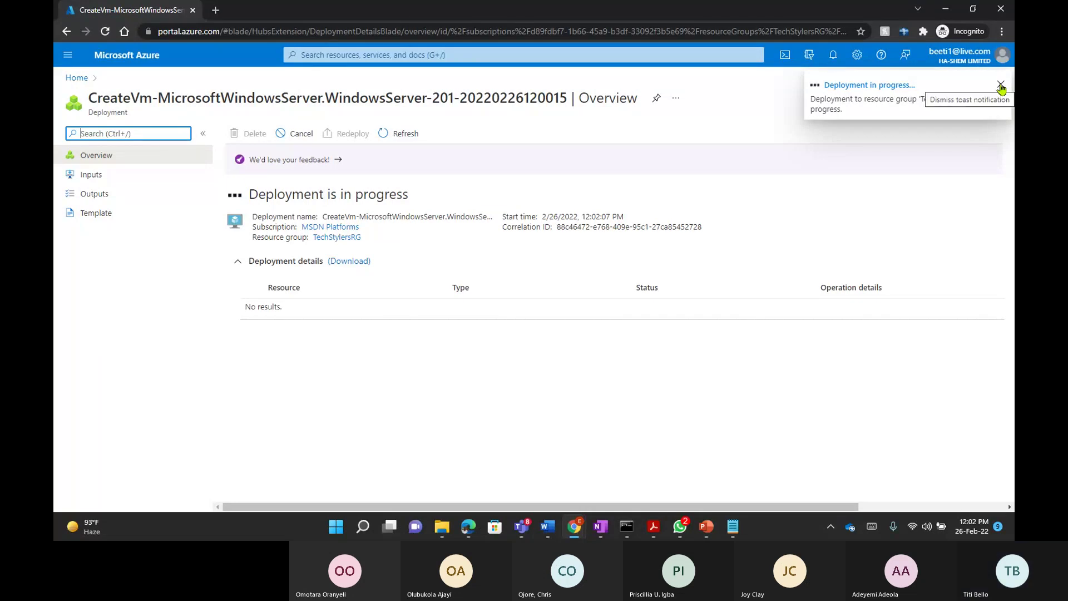
click(77, 78)
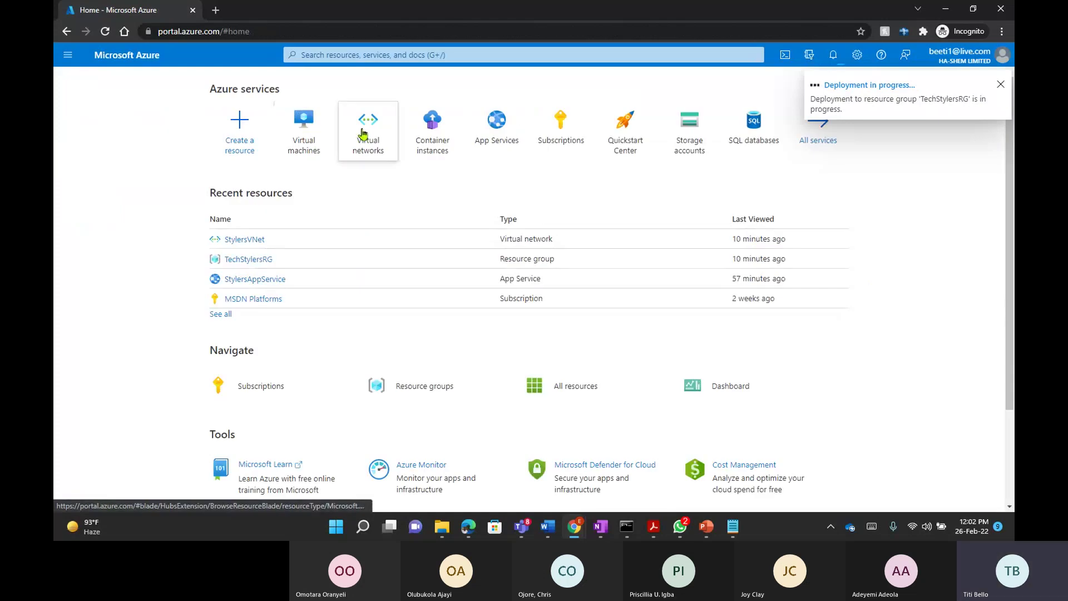
From the Virtual machines list, note TestVM1's public IP 40.115.60.15 and open its overview
click(304, 131)
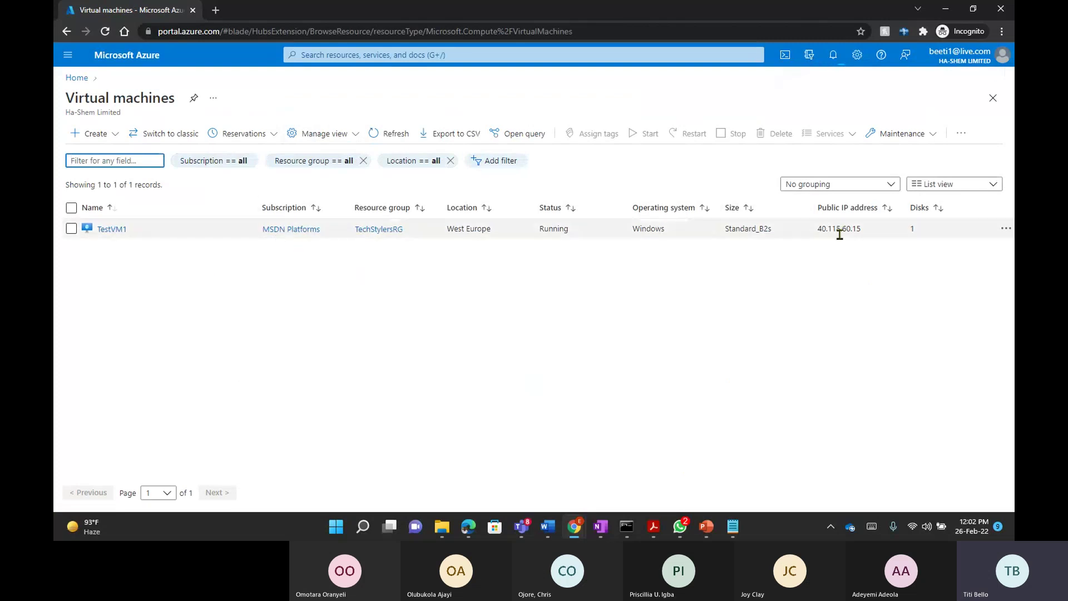
drag(862, 236, 819, 232)
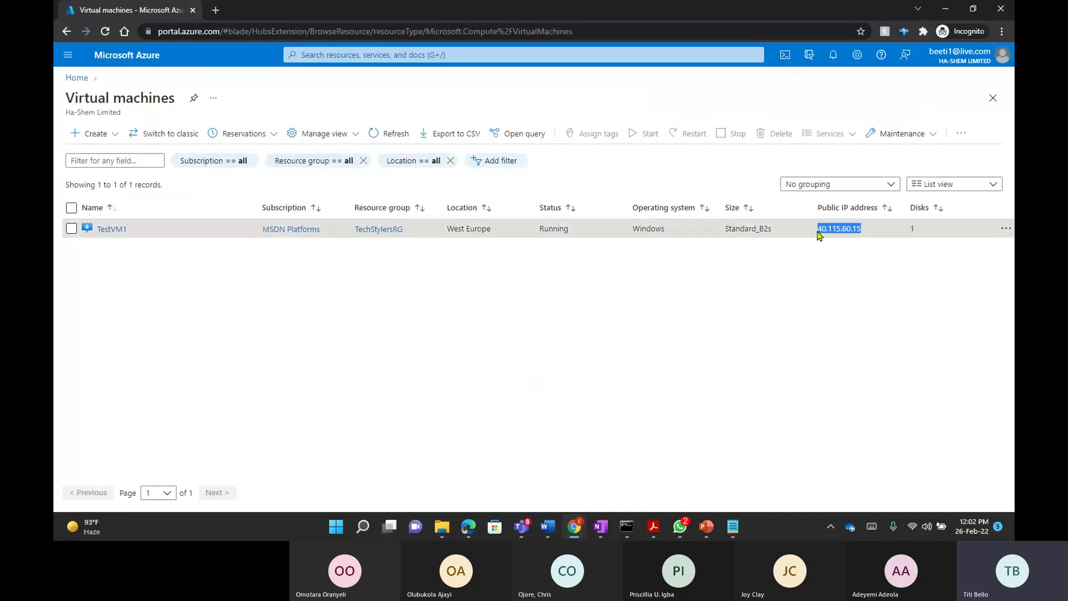
click(857, 268)
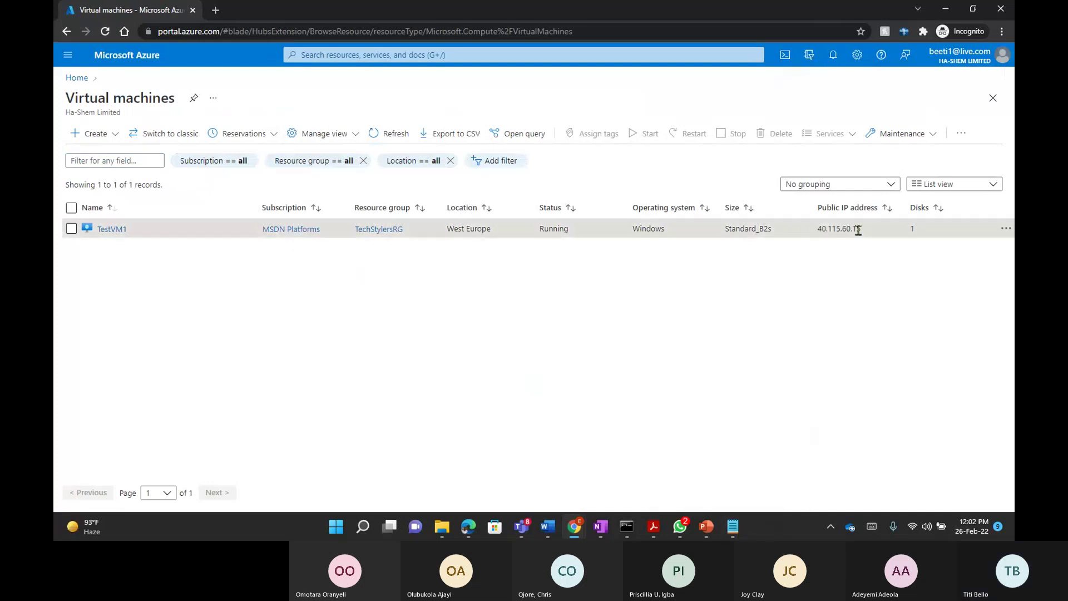
drag(863, 232, 819, 233)
key(ctrl+c)
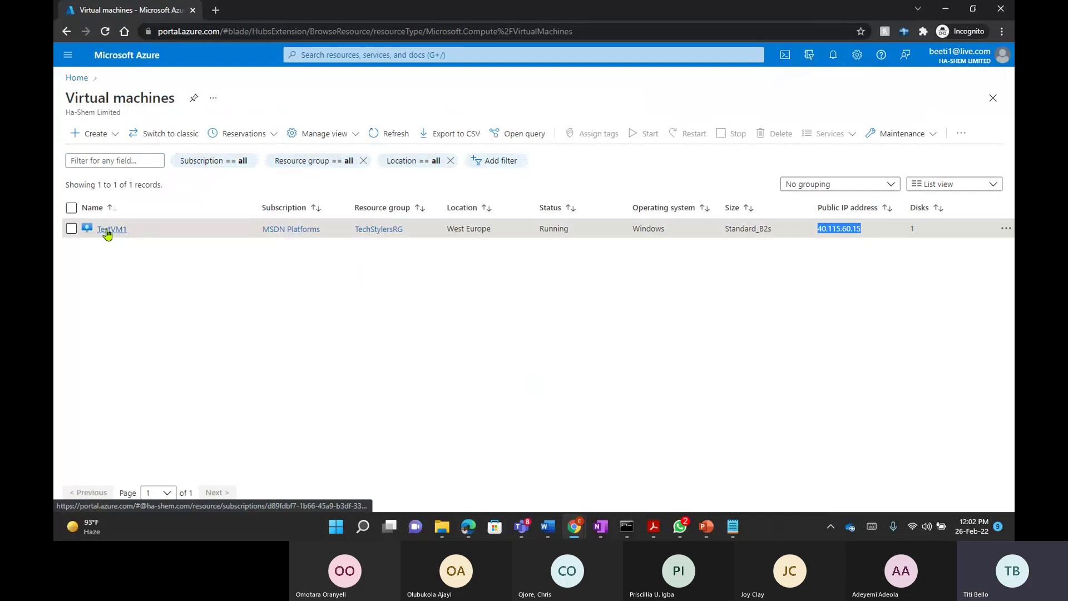
click(72, 238)
click(71, 229)
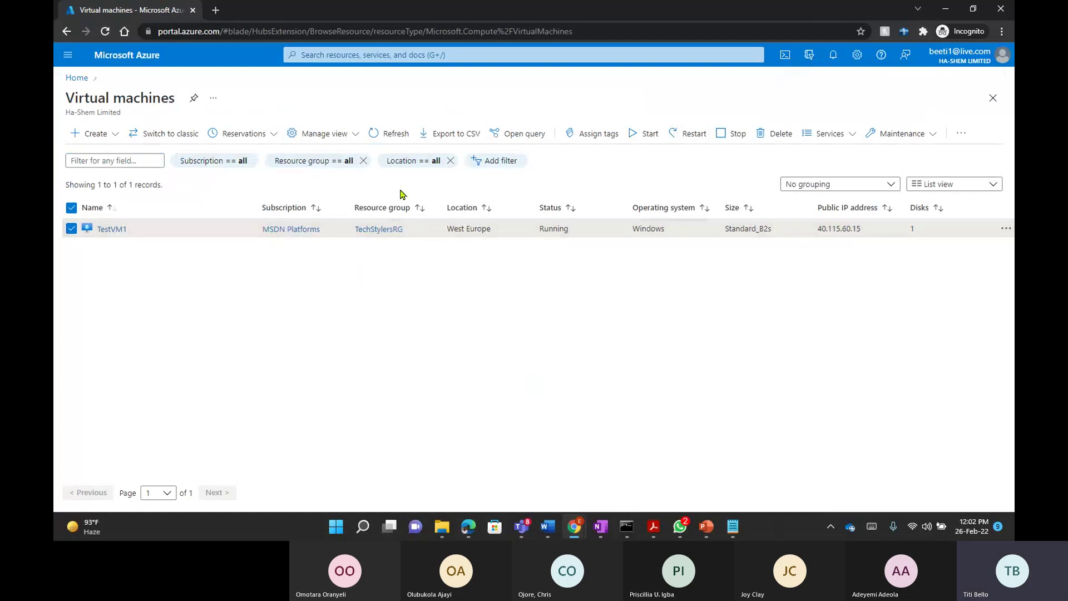
click(85, 234)
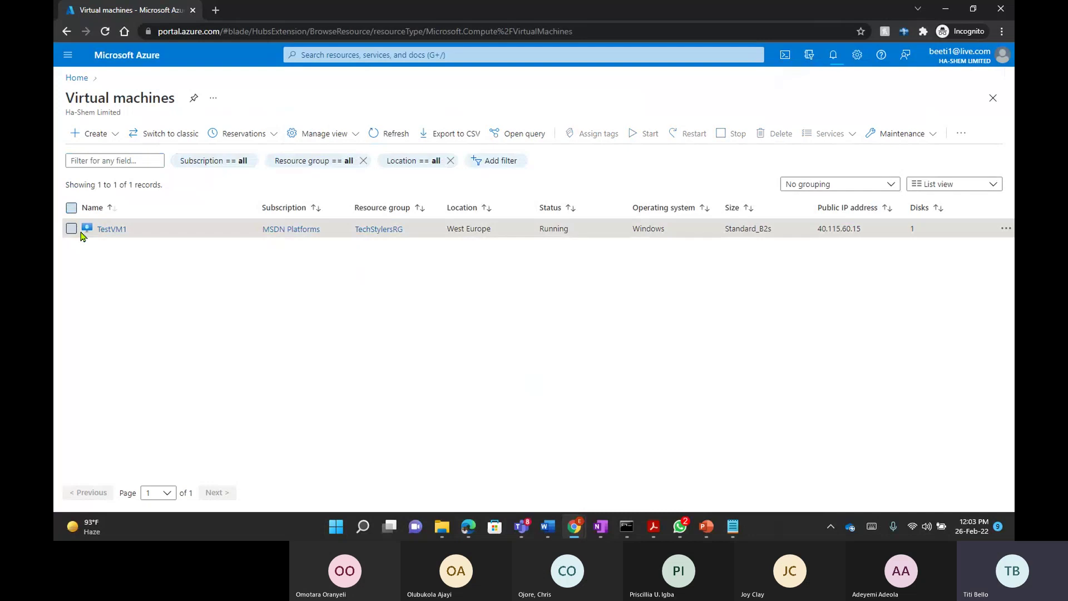
click(104, 234)
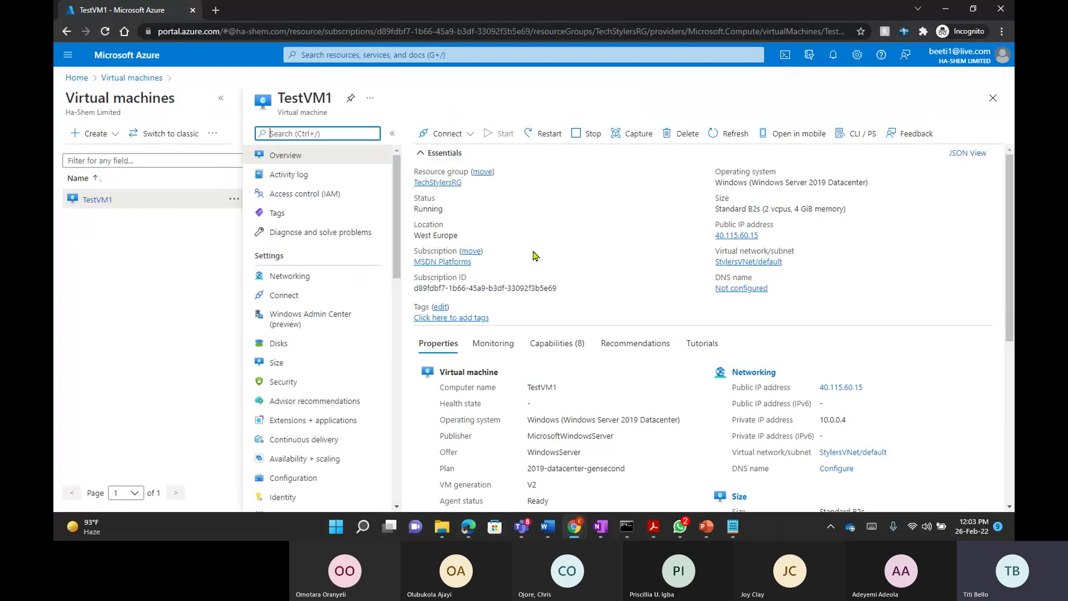
Save TestVM1.rdp to Downloads via Connect > RDP, then search Windows for 'remote'
click(471, 135)
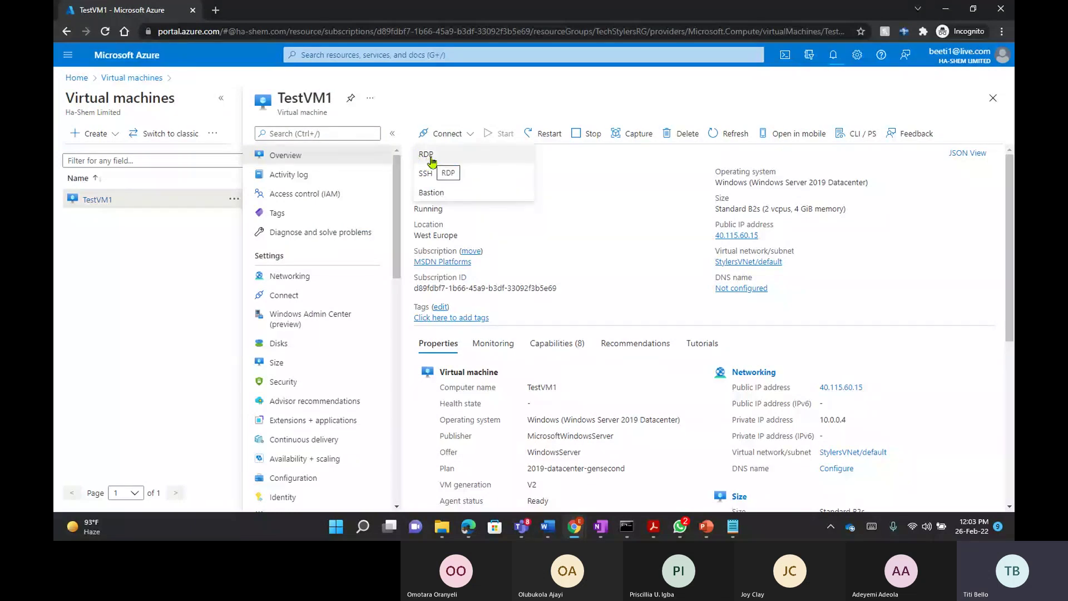
click(431, 160)
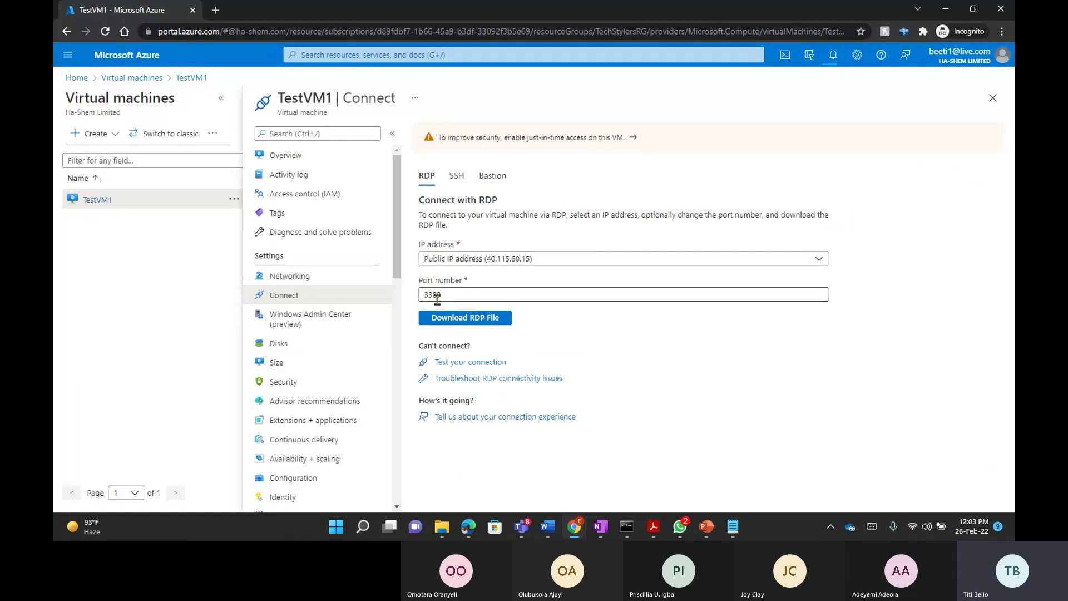
click(474, 324)
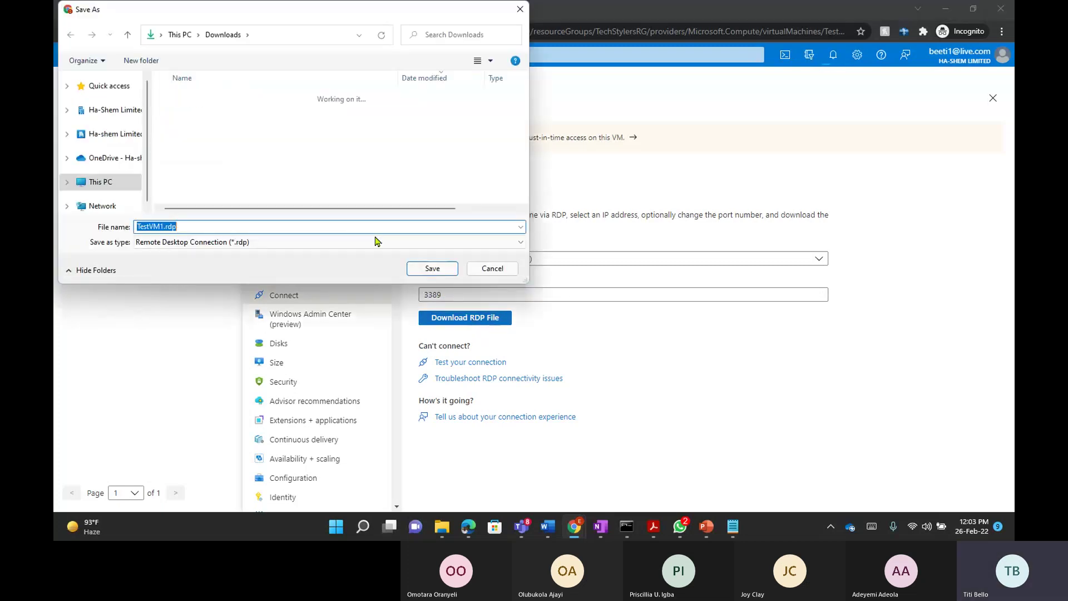
click(432, 269)
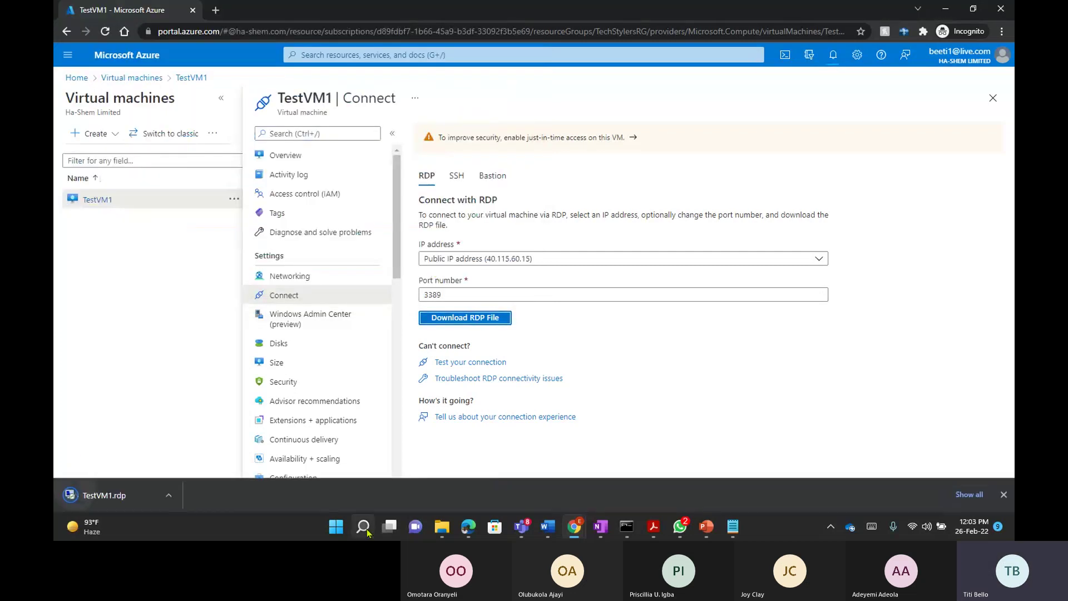
click(337, 528)
text(remote)
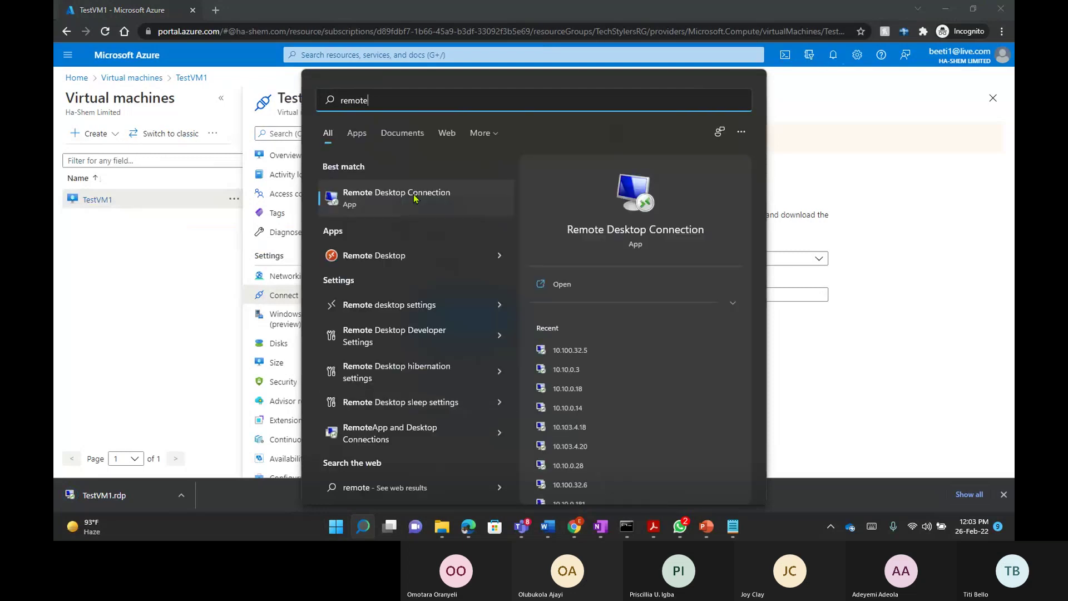
Launch Remote Desktop Connection and connect to 40.115.60.15
click(412, 198)
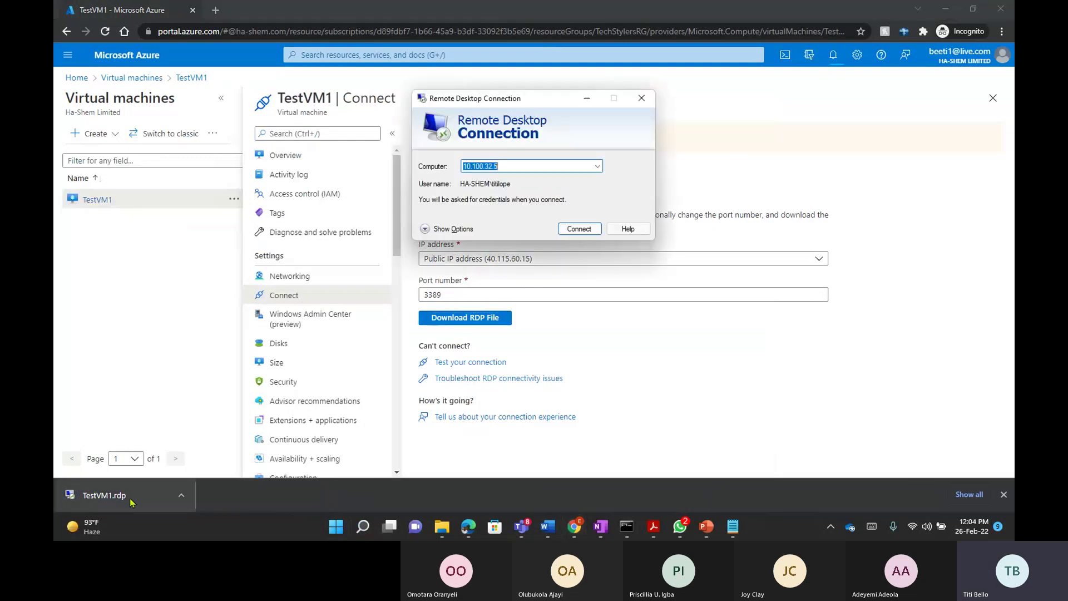
key(ctrl+v)
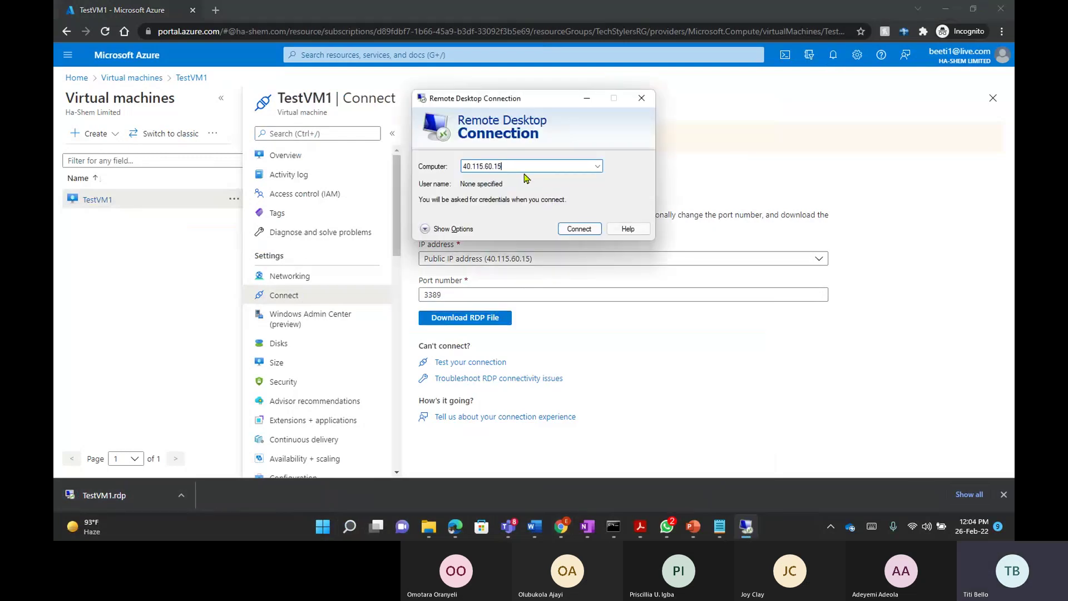
click(579, 229)
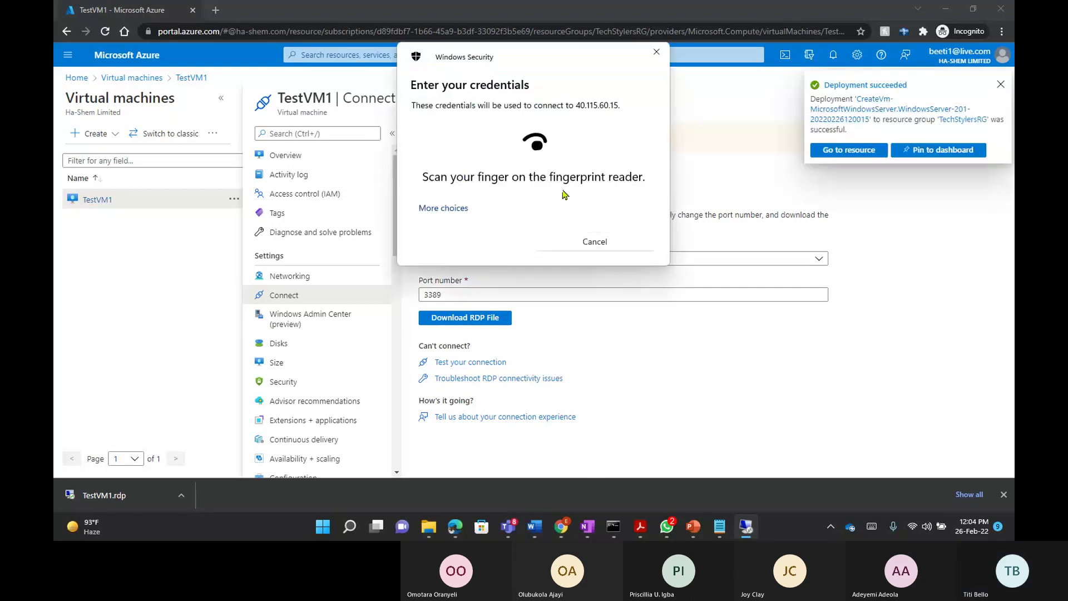
Sign in with a different account using the VM's local administrator user name and password
click(444, 208)
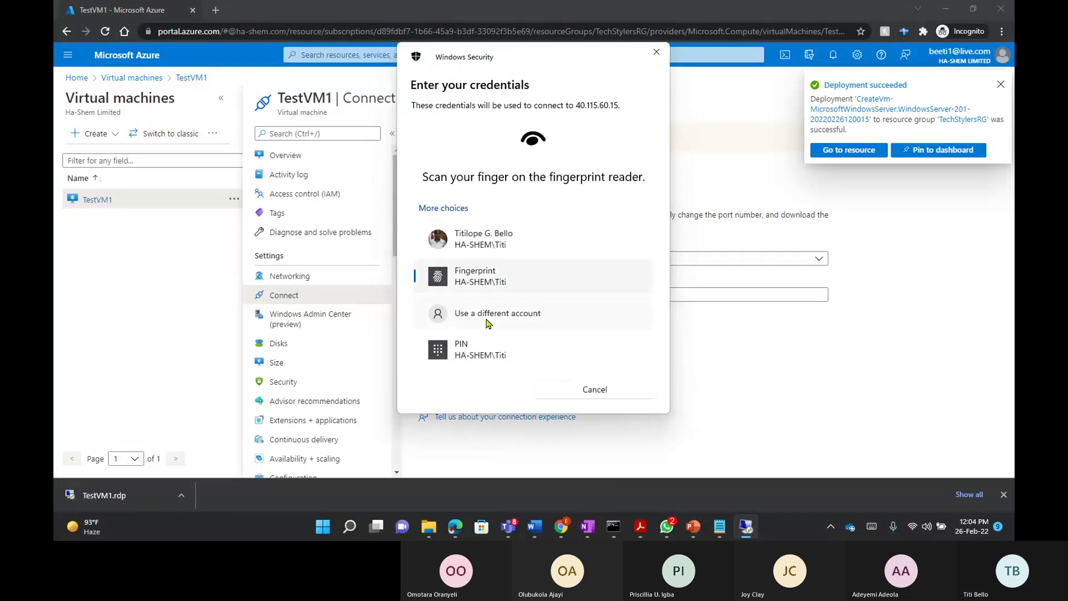
click(490, 310)
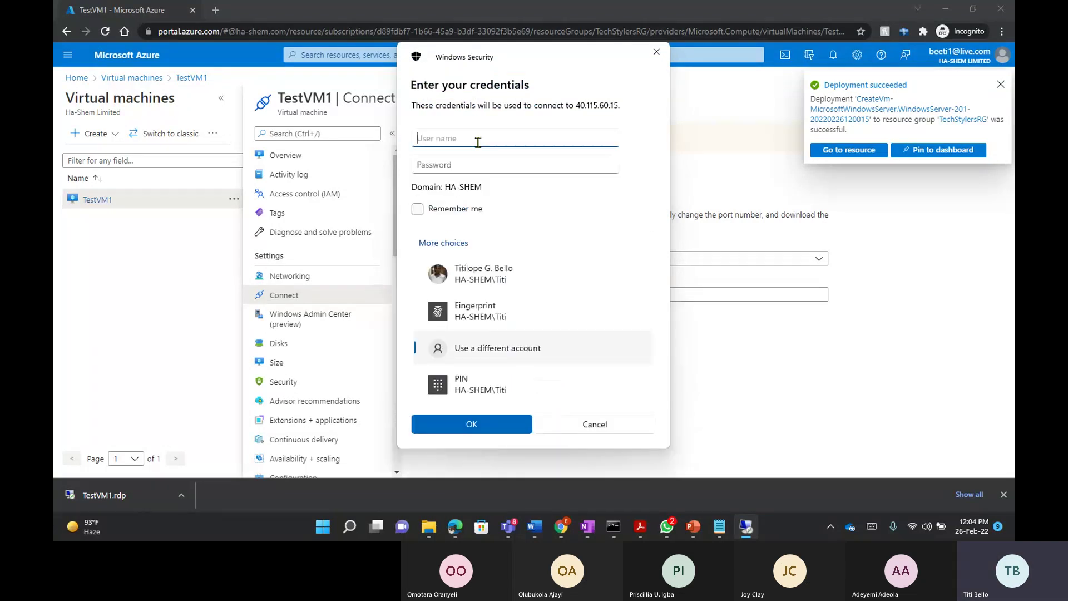
text(.)
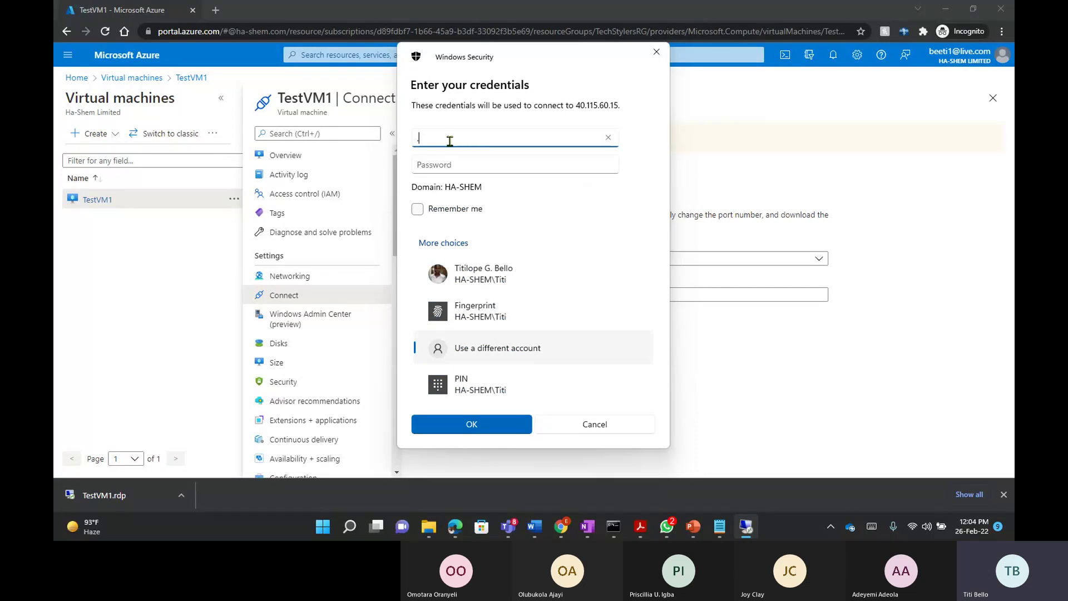
text(\)
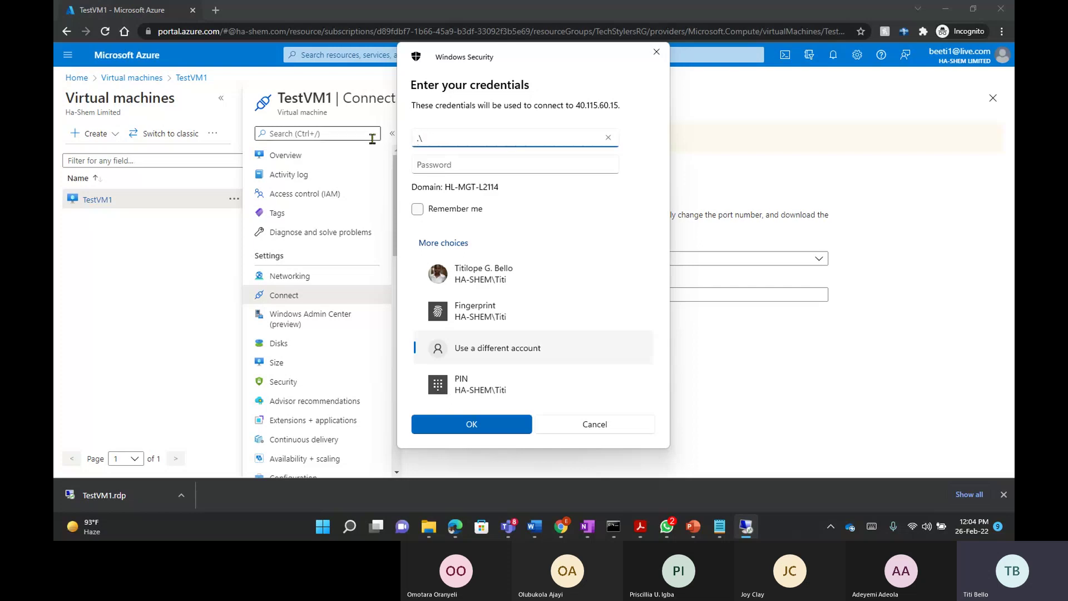
text(sty)
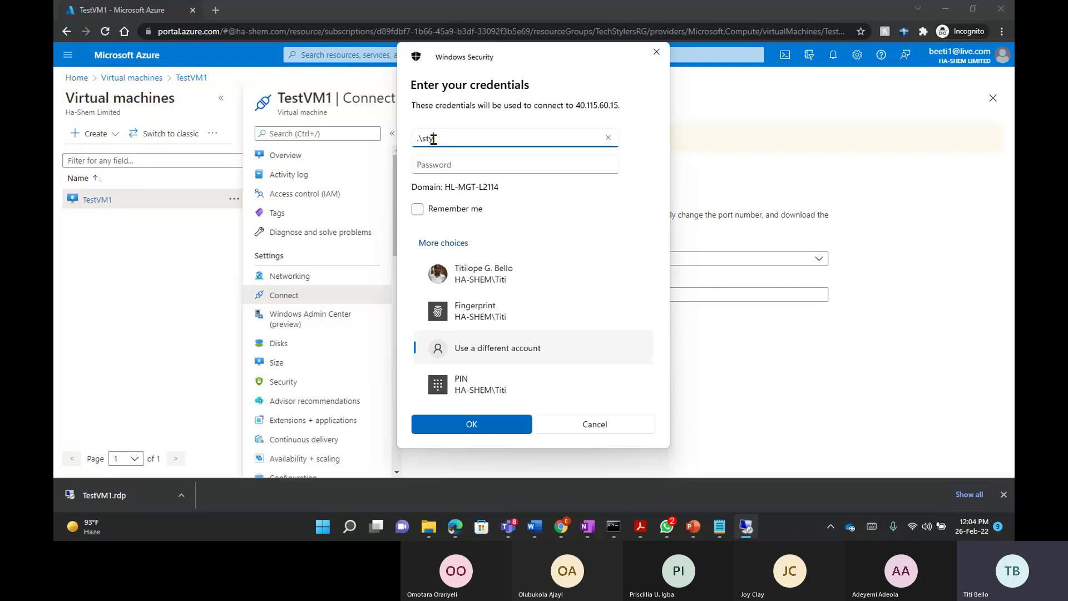
text(lersad)
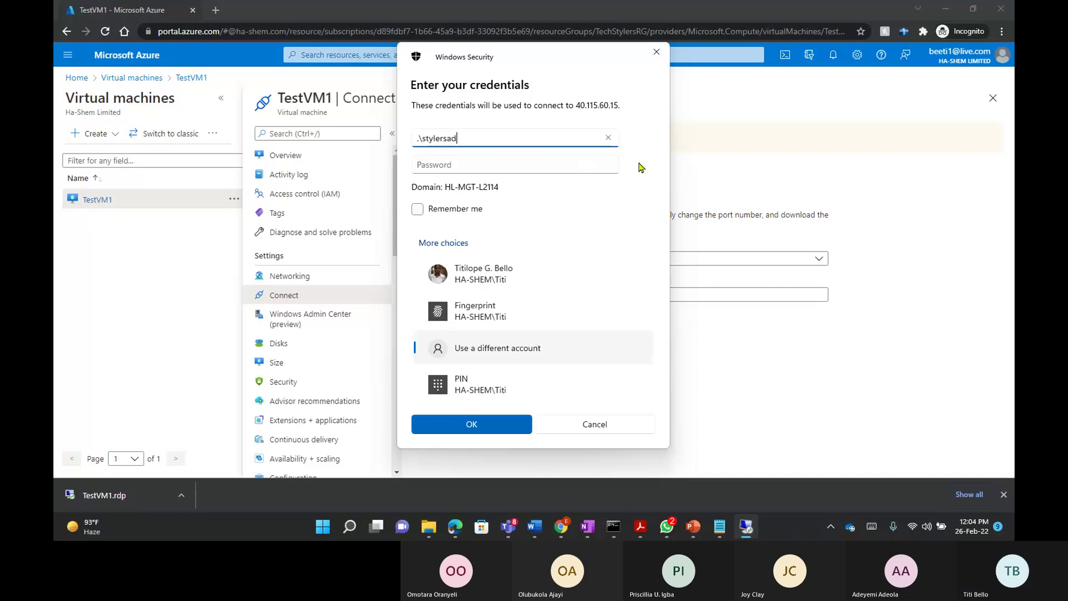
click(583, 171)
text(•••••)
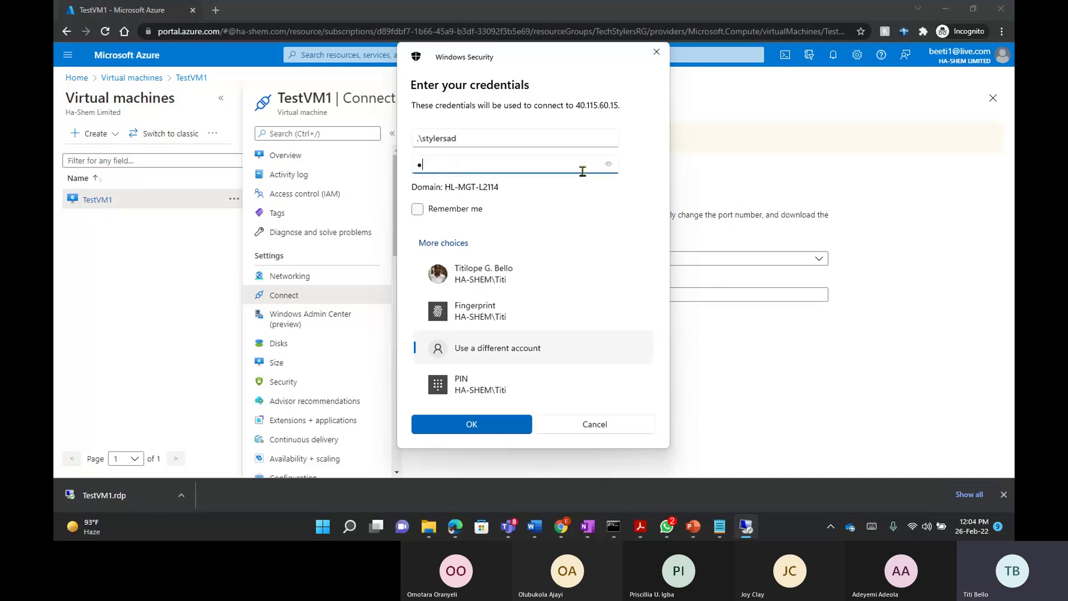
text(••••)
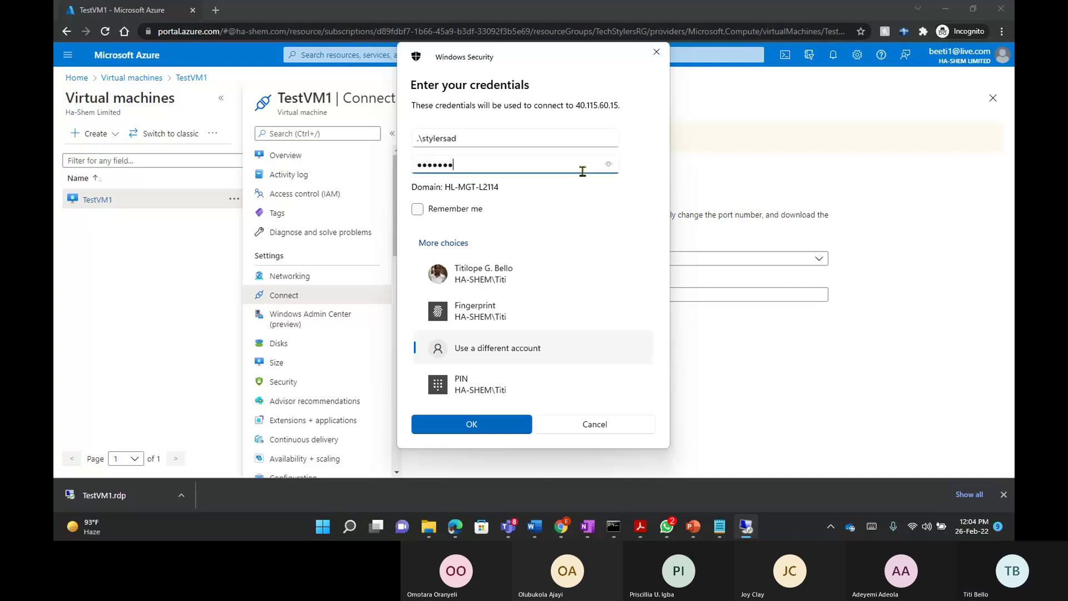
text(•••)
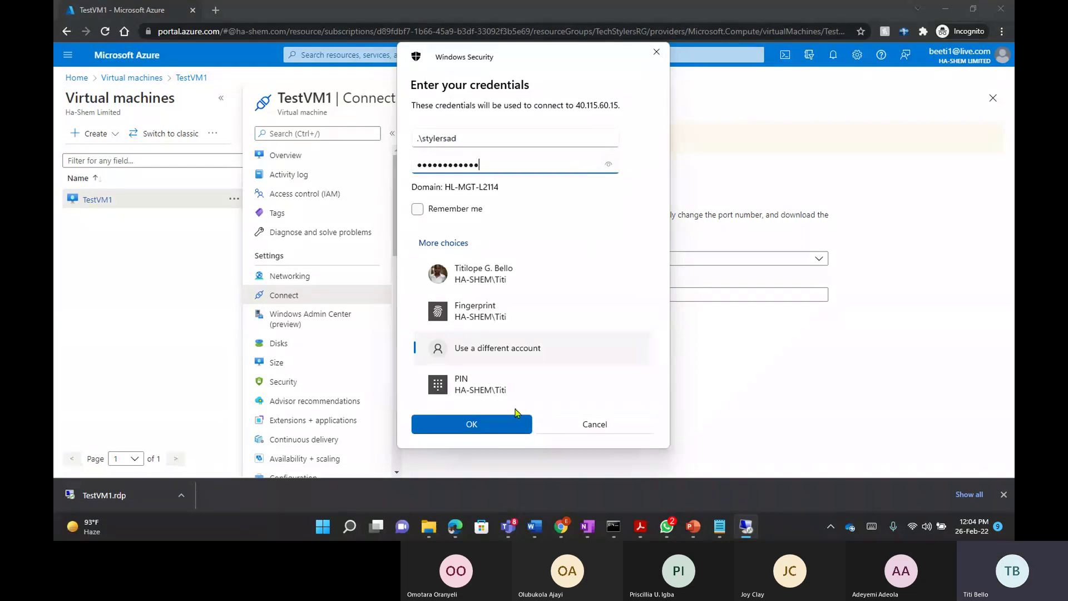
click(485, 427)
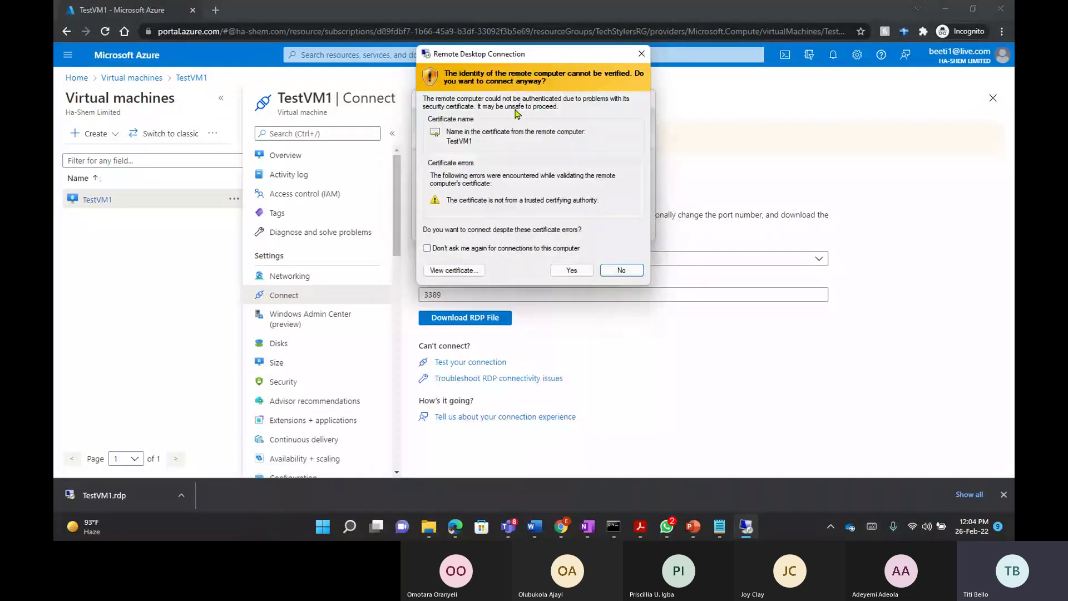
Accept TestVM1's certificate, shrink the session to a window, and switch back to the Azure portal
click(573, 272)
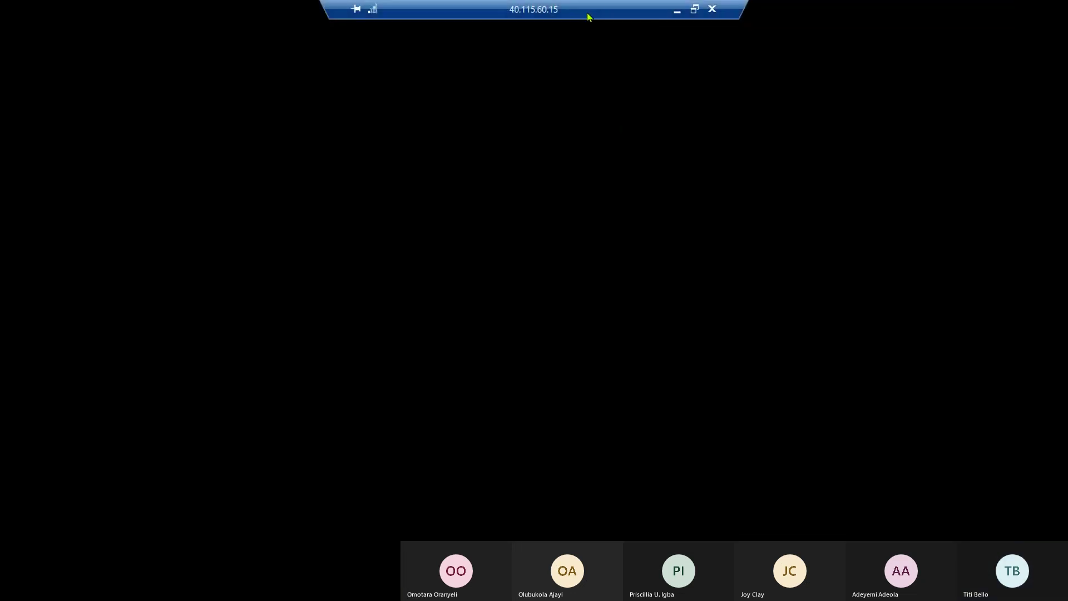
drag(600, 9, 426, 16)
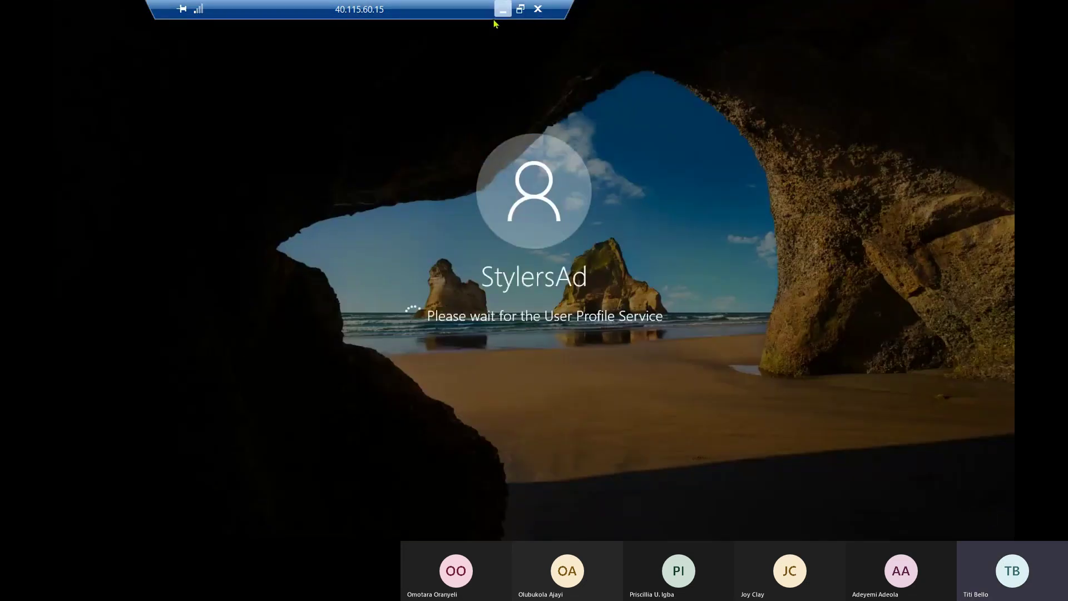
click(520, 9)
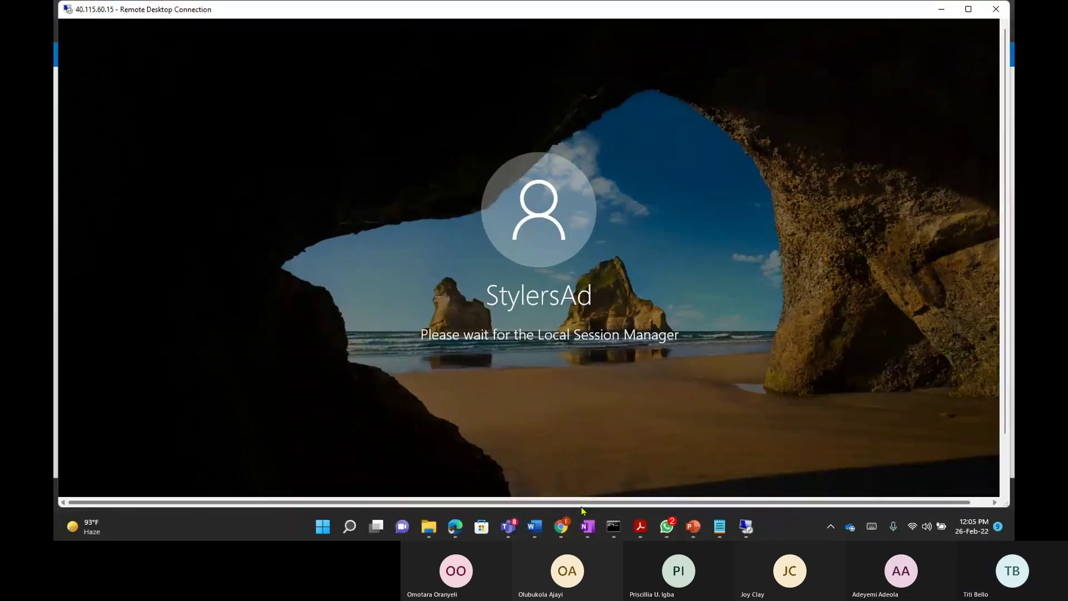
click(561, 526)
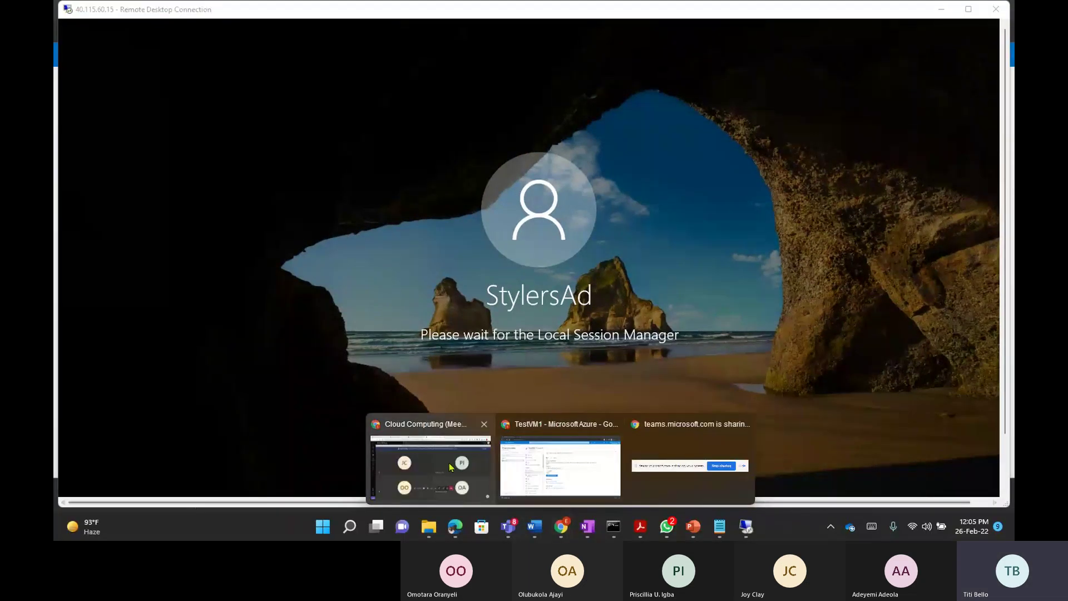
click(561, 466)
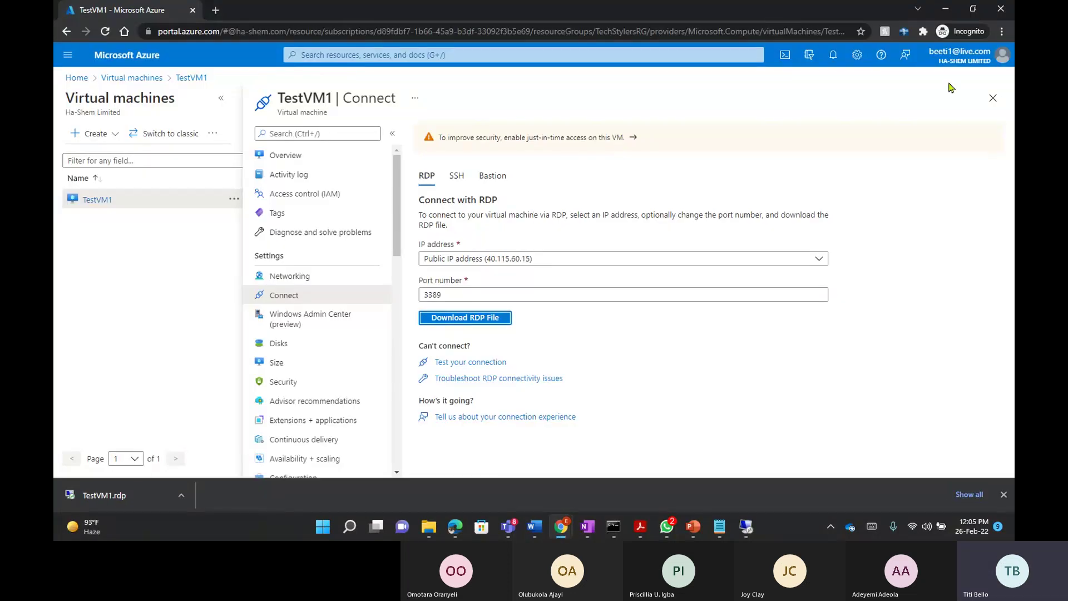
Close TestVM1's connect page, refresh the VM list, and open TestVM2
click(993, 98)
click(391, 136)
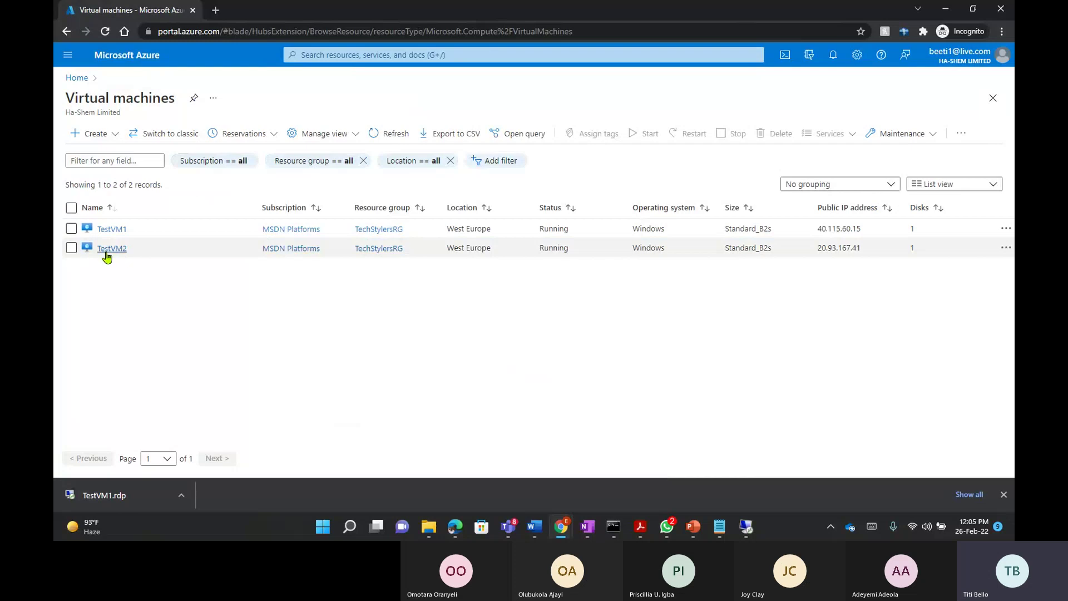
click(108, 253)
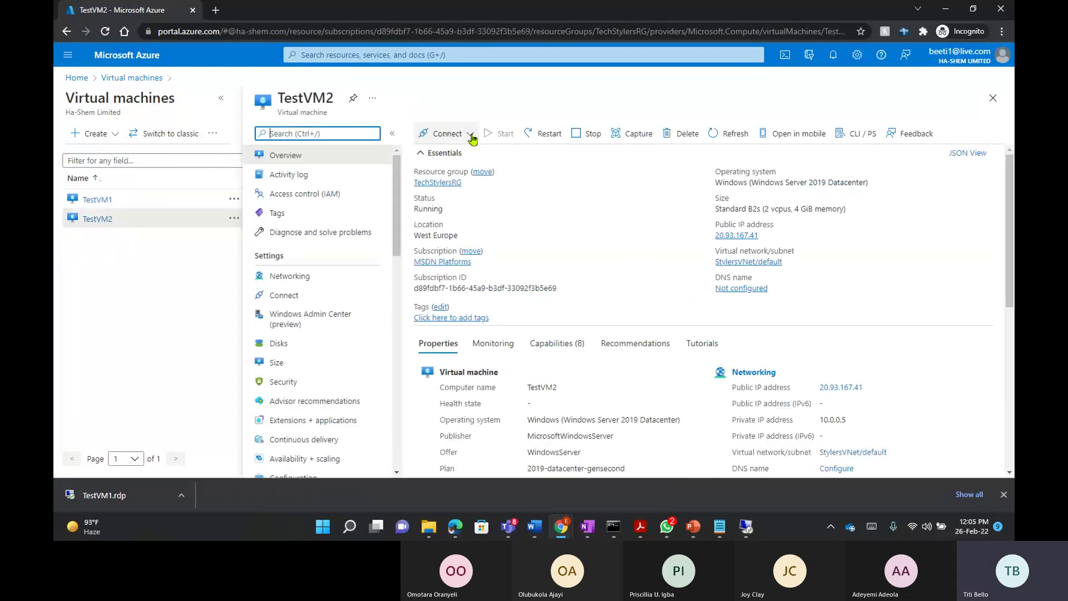
Download TestVM2.rdp from its RDP connect page and open the file
click(471, 135)
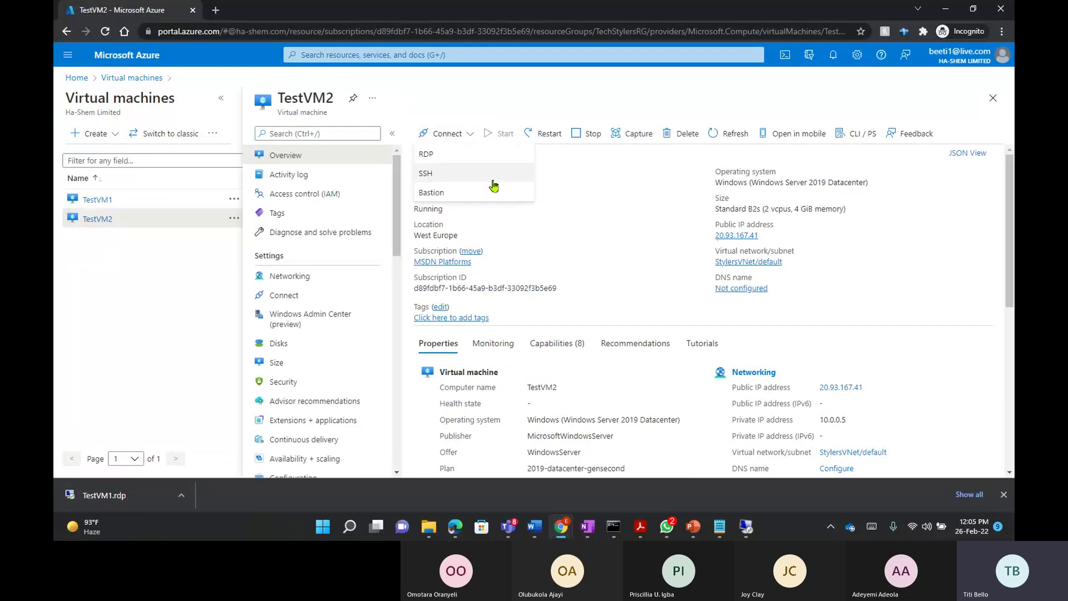
click(426, 156)
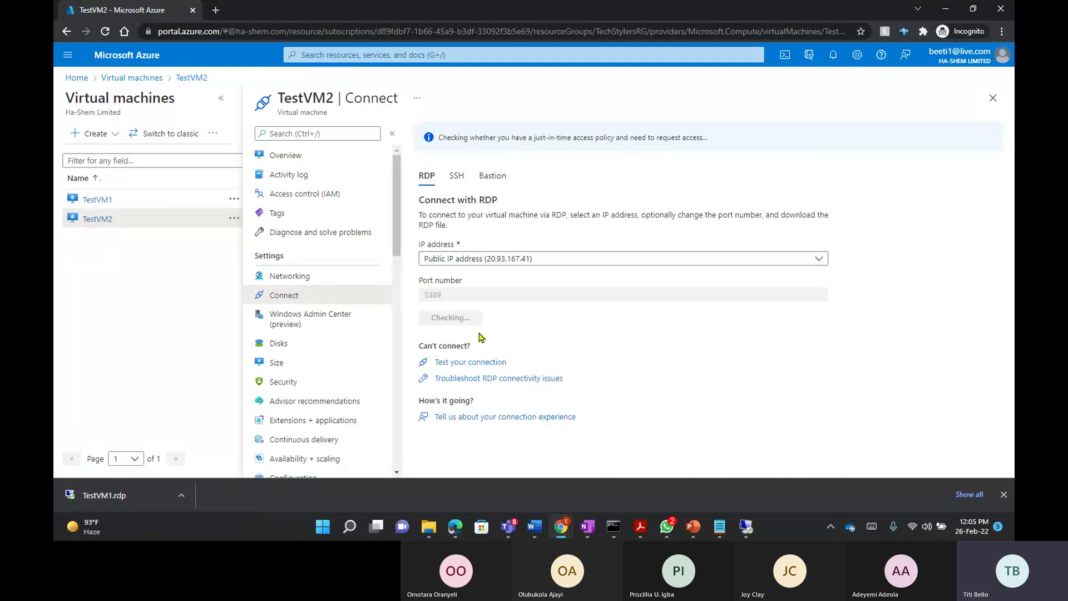
click(484, 318)
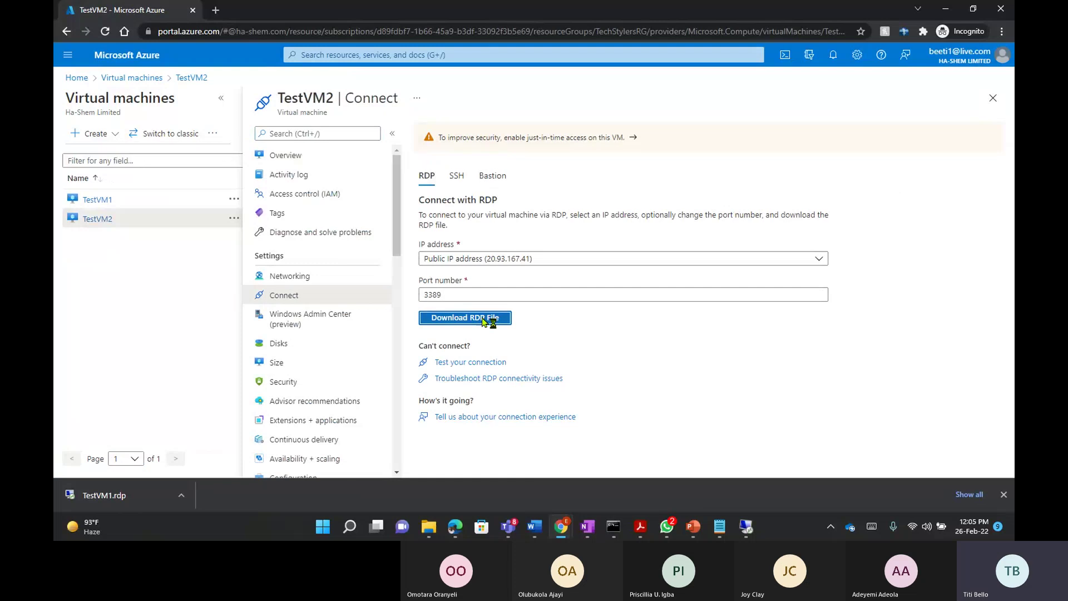
click(432, 268)
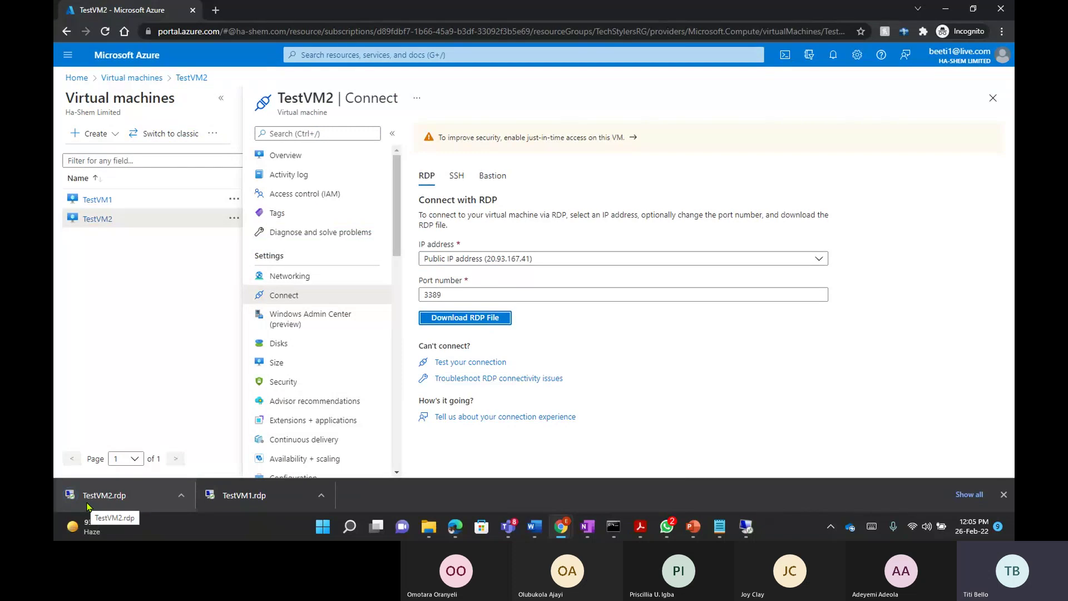
click(87, 504)
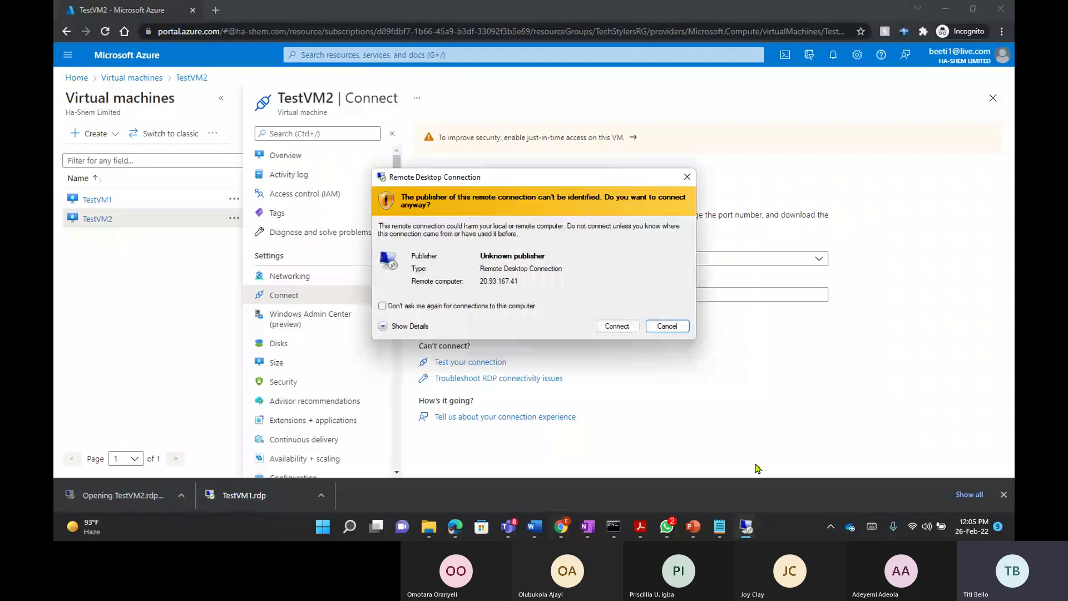
Sign in to 20.93.167.41 with the local admin account and accept its certificate
click(618, 327)
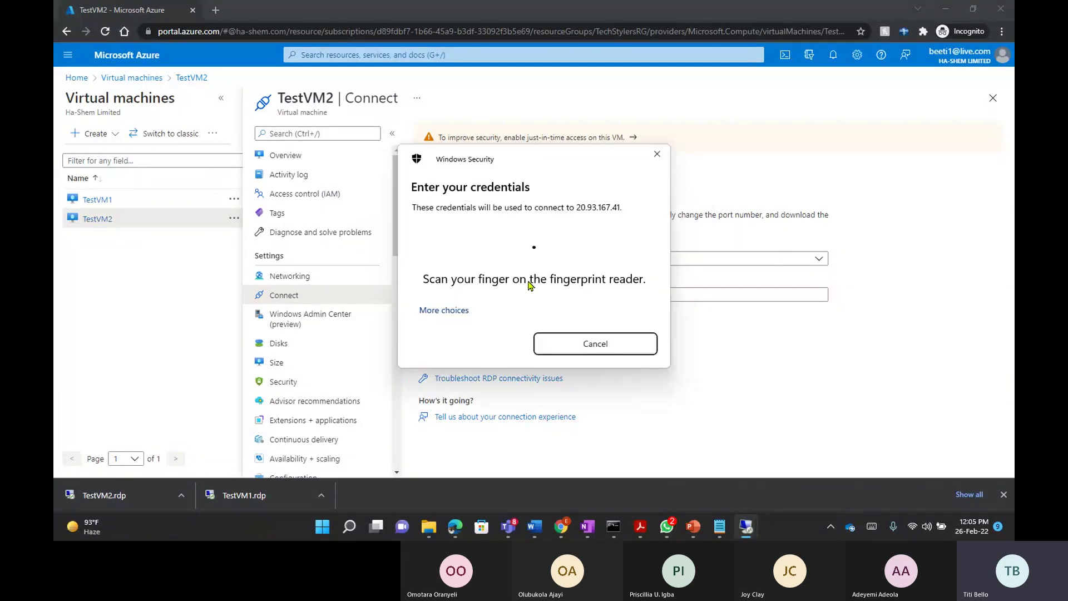
click(439, 310)
text(.\)
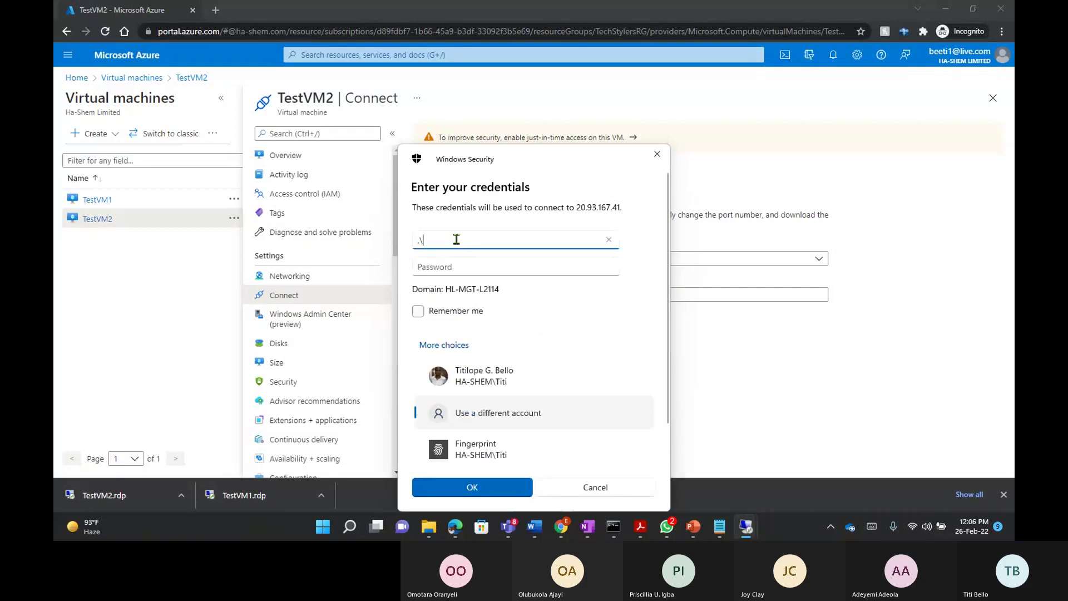
text(st)
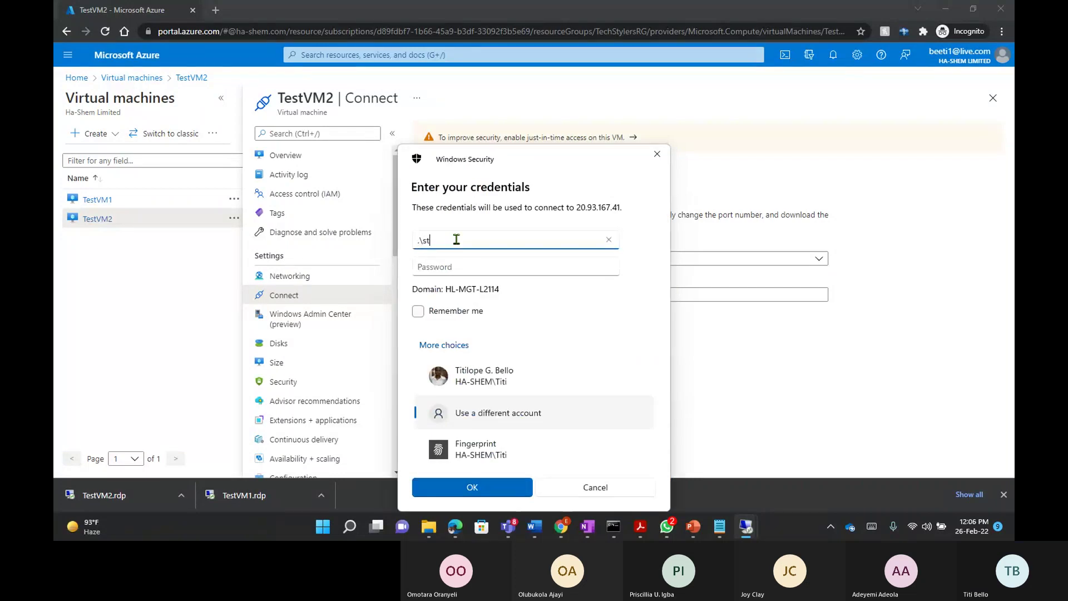
text(ylersad)
key(Tab)
text(*********)
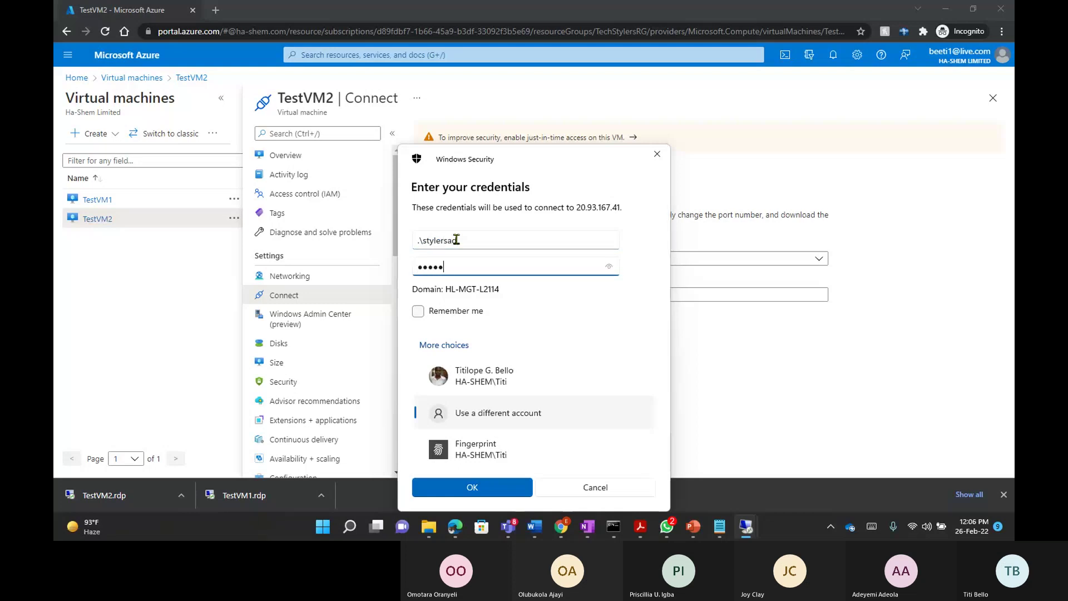
text(••)
click(478, 491)
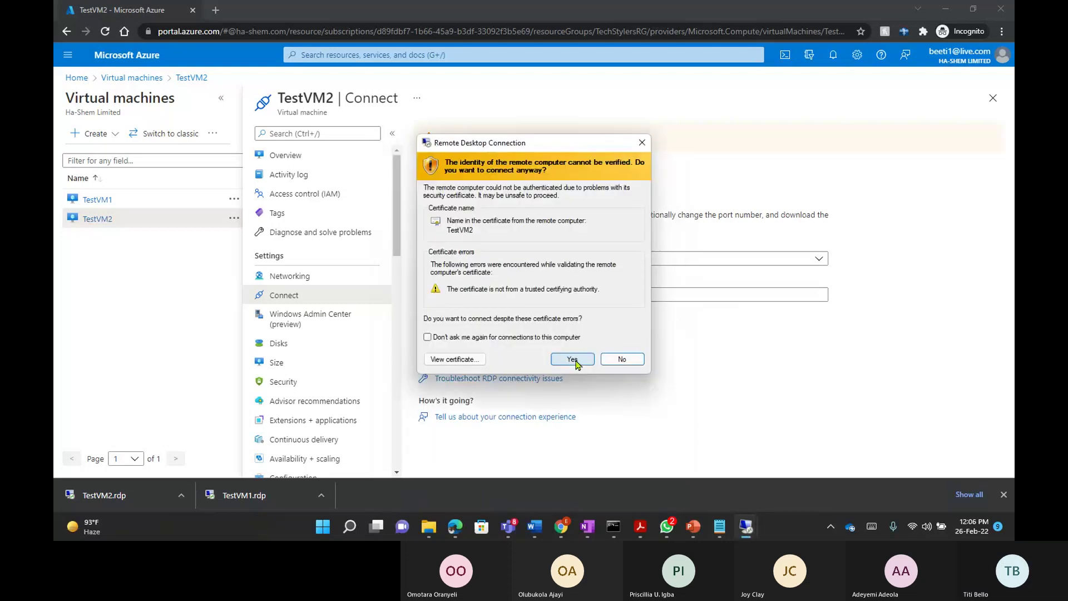
key(Return)
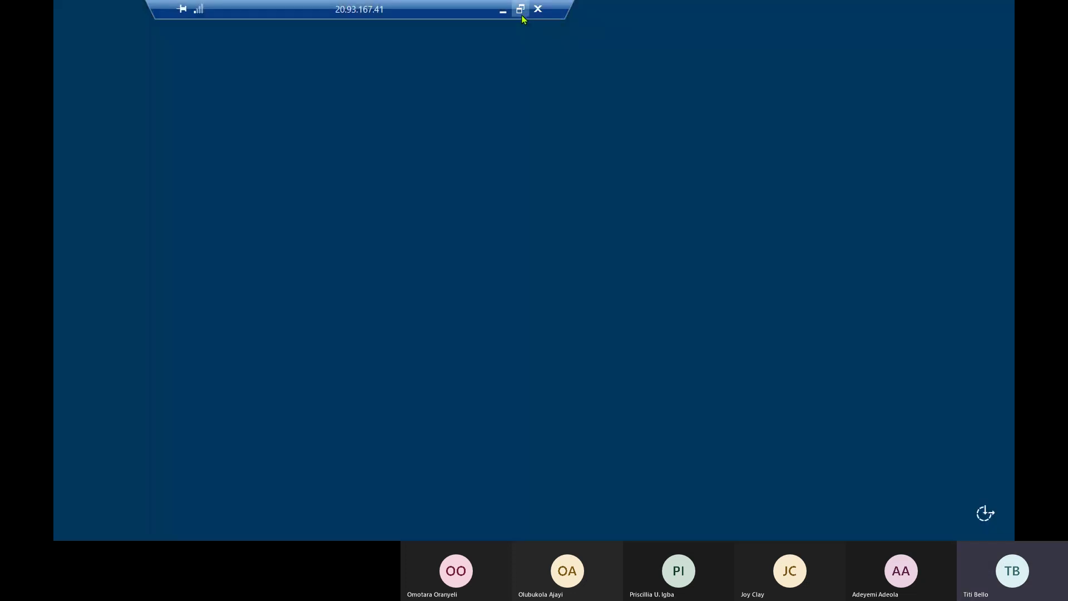
Window the current session and bring the 40.115.60.15 session to the front
click(521, 10)
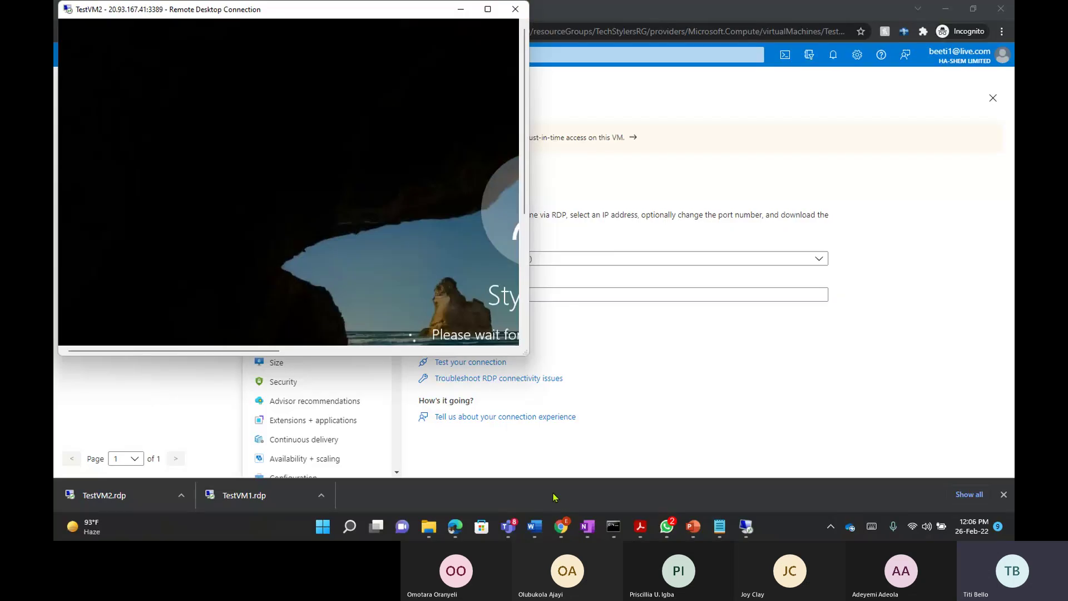
click(749, 530)
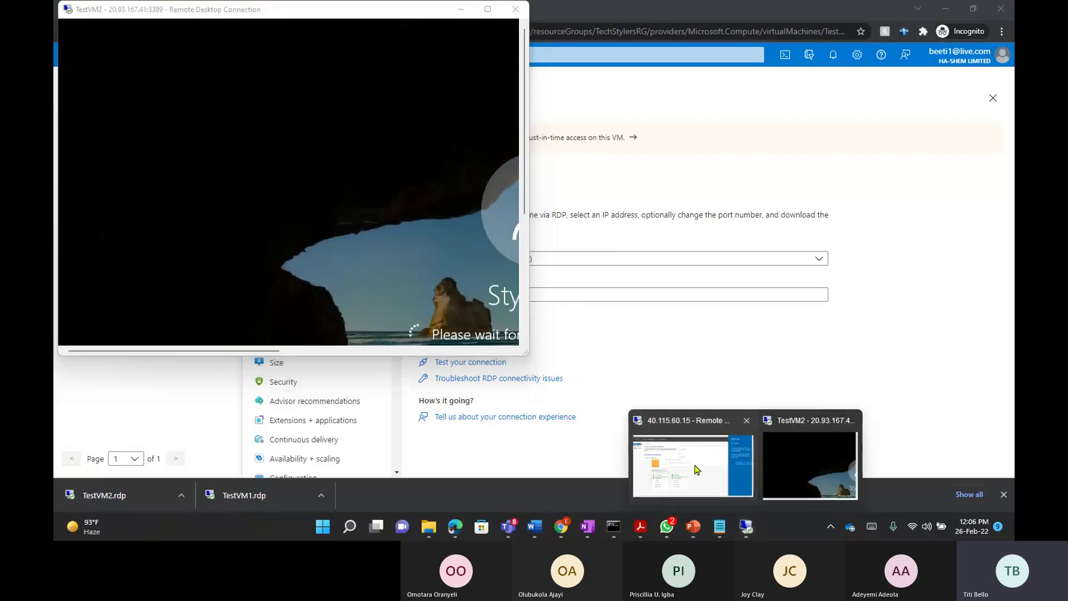
click(695, 469)
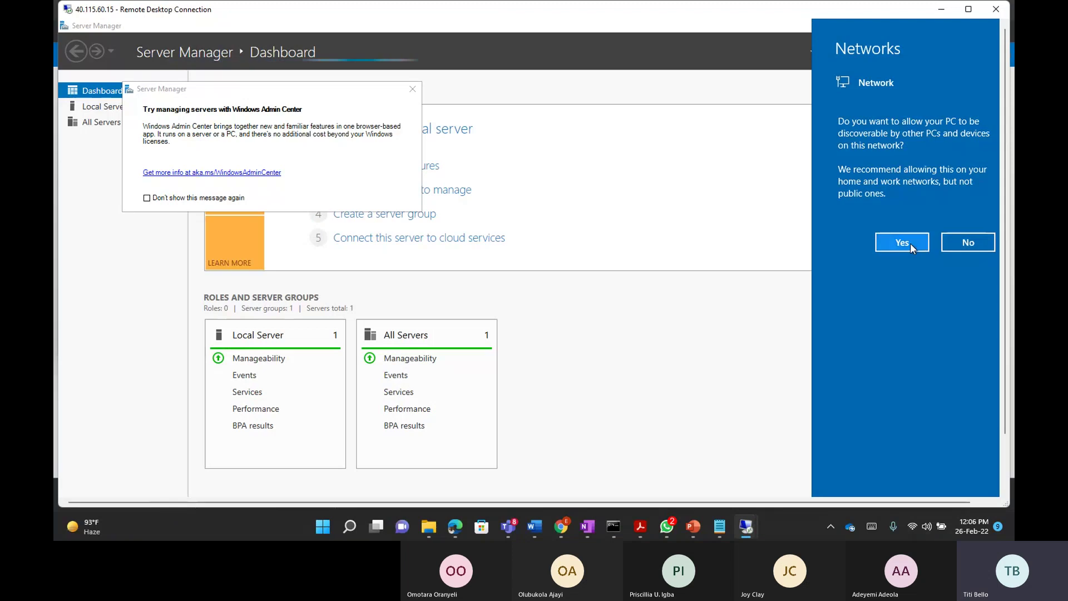
Allow network discovery on TestVM1 and close the Windows Admin Center pop-up
click(911, 248)
drag(1007, 370, 1013, 416)
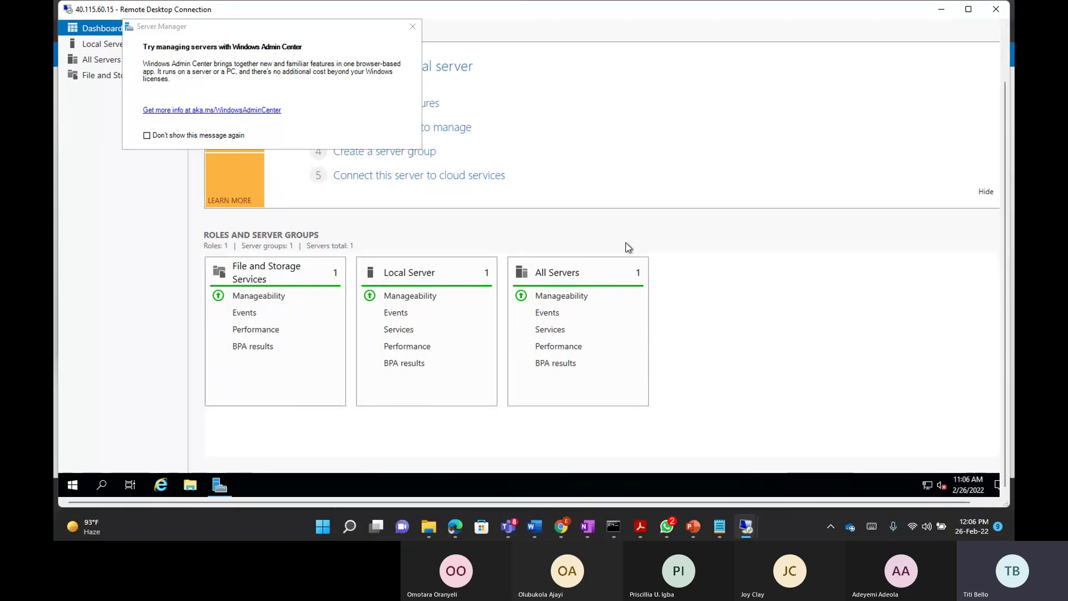
right_click(928, 488)
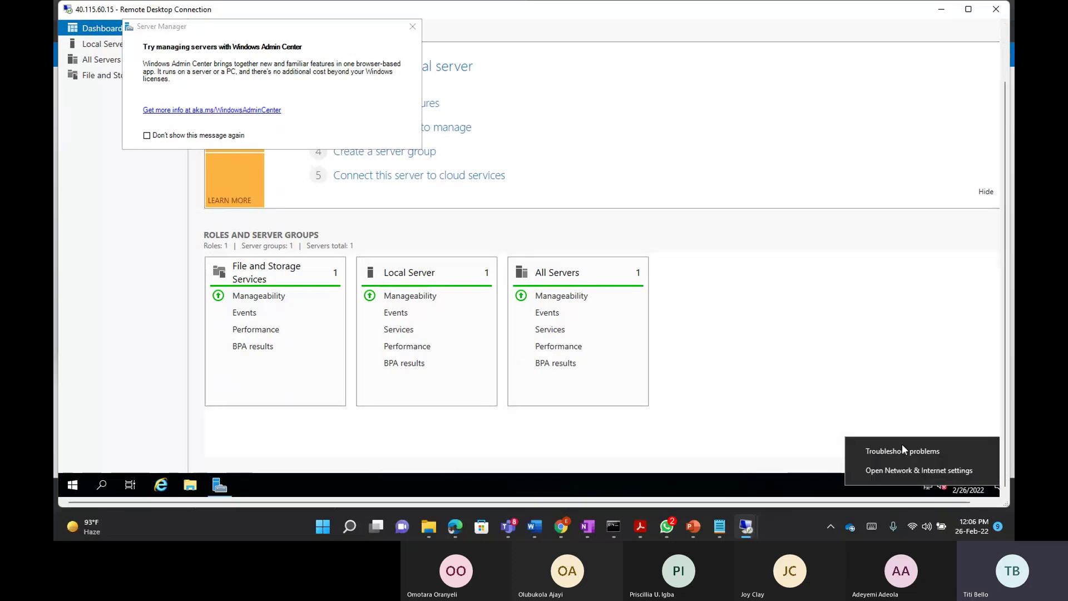
click(666, 110)
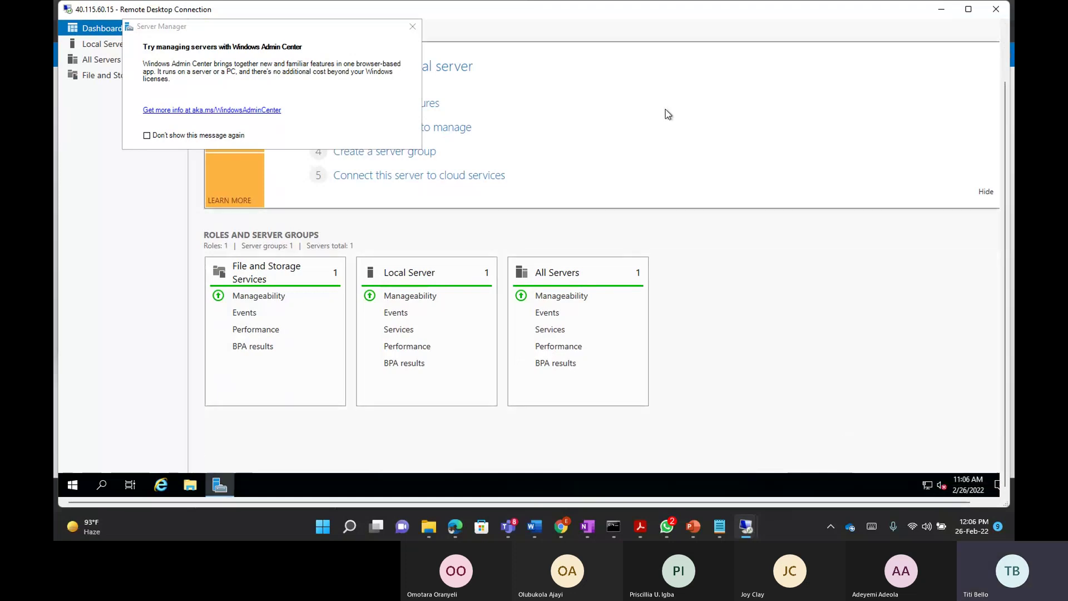
click(412, 26)
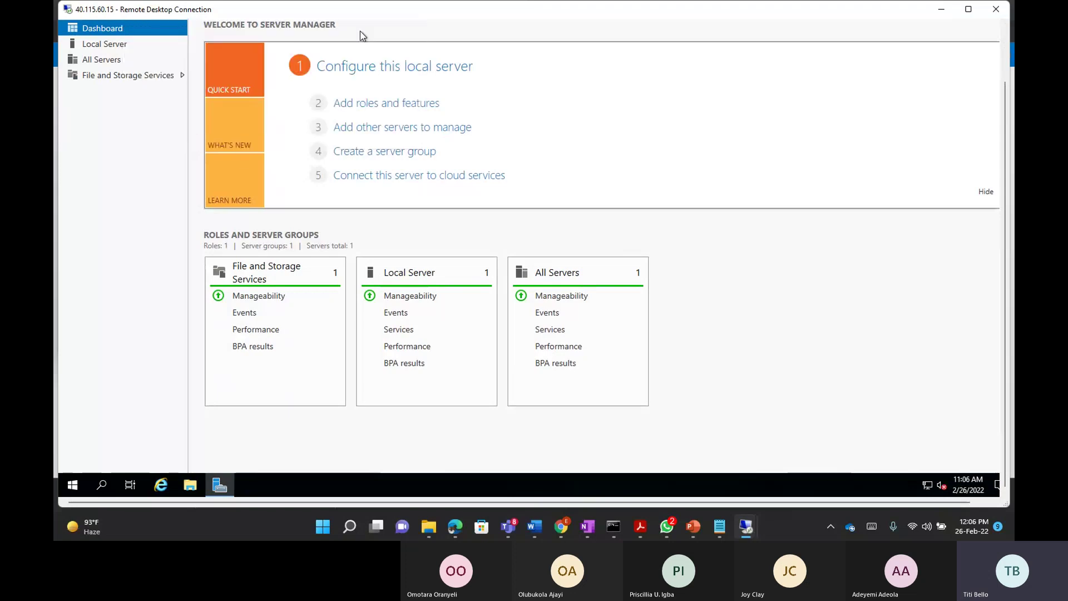
From Local Server, open the Ethernet adapter's Status window on TestVM1
click(101, 46)
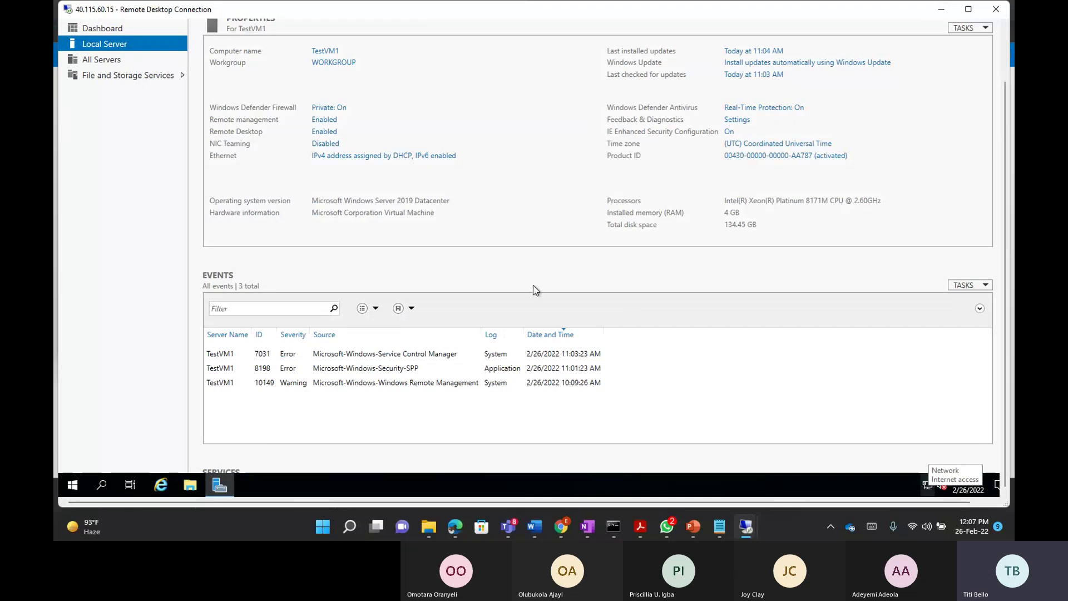
click(376, 162)
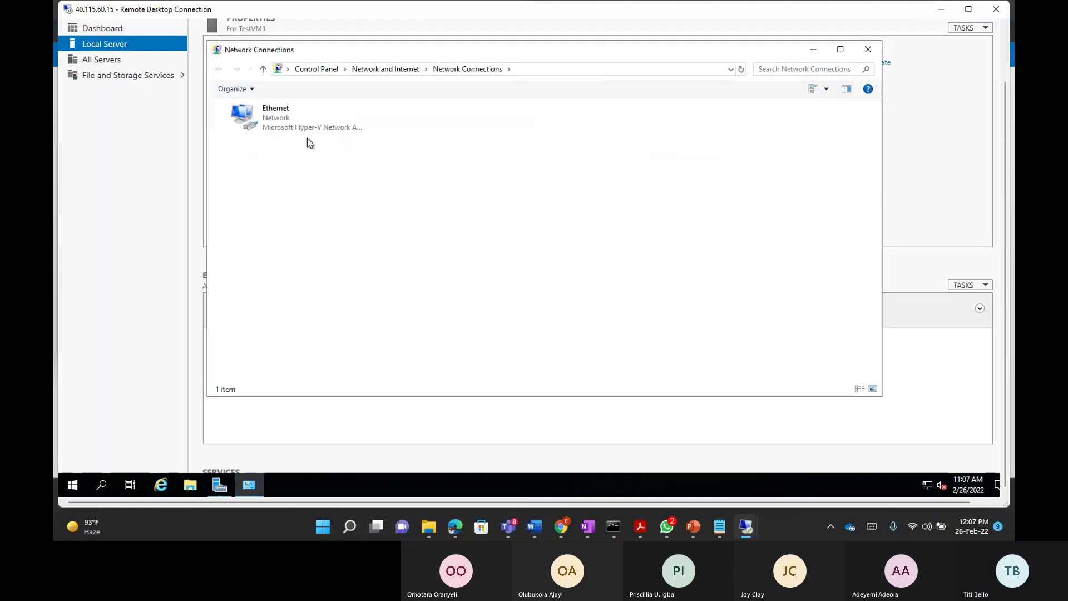
right_click(282, 125)
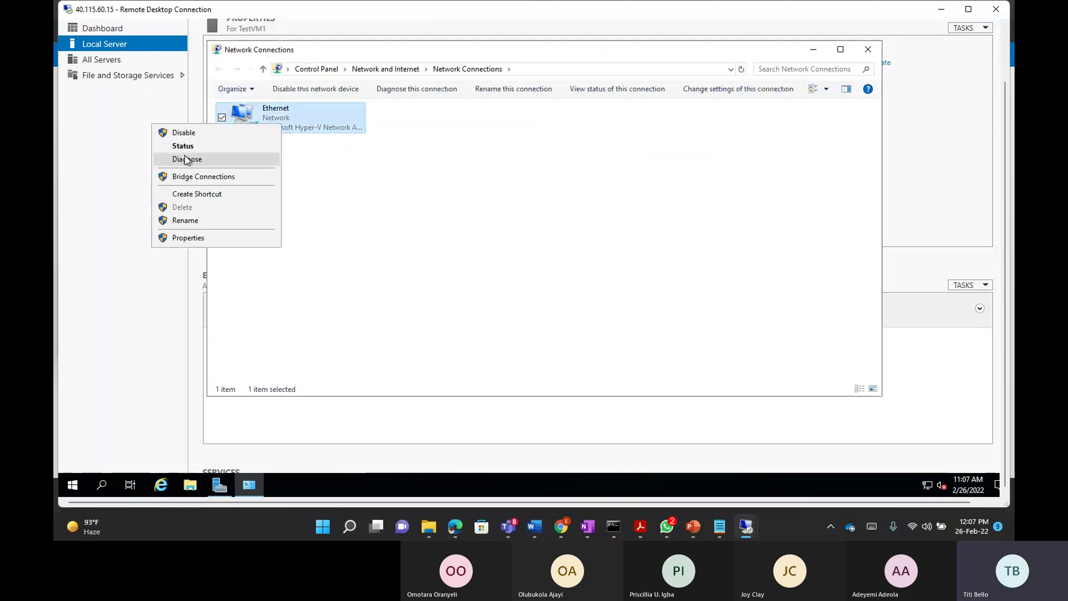
click(183, 147)
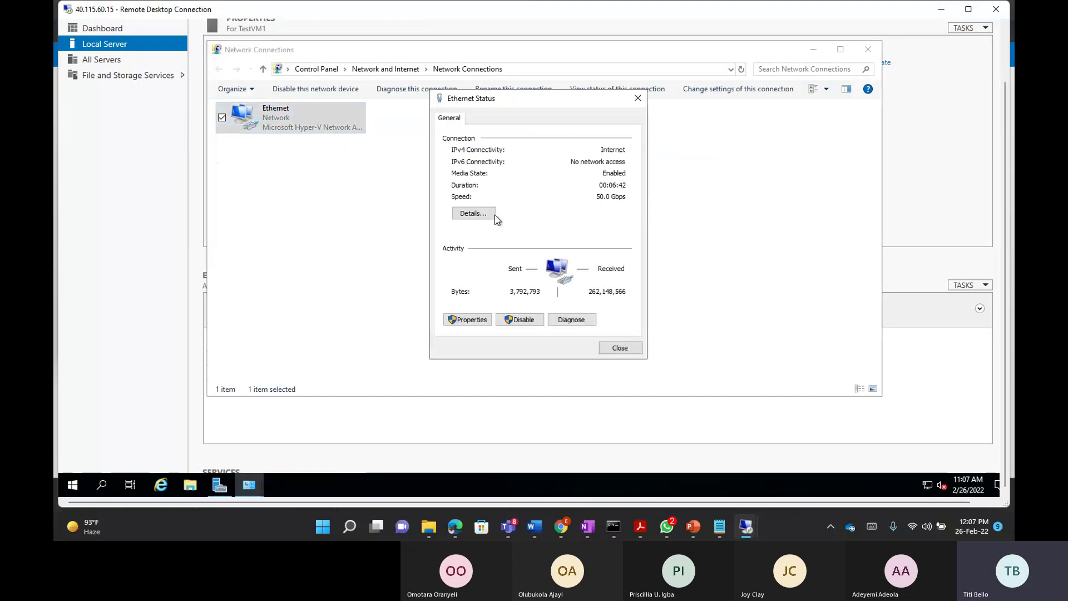
Show TestVM1's details (IPv4 10.0.0.4, mask 255.255.255.0, gateway 10.0.0.1), then switch to TestVM2
click(474, 213)
click(550, 205)
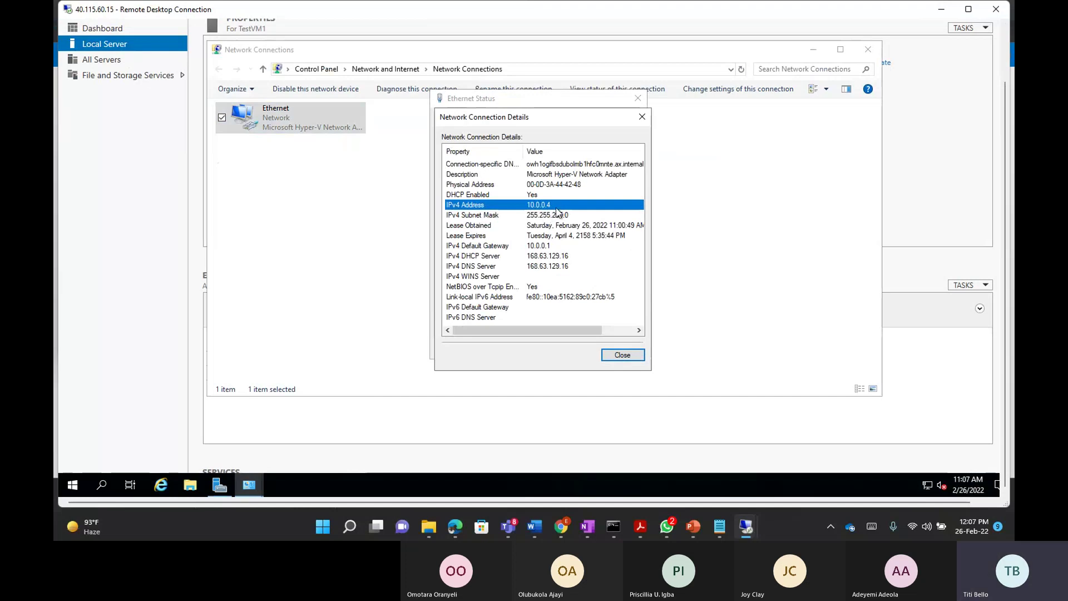
click(561, 217)
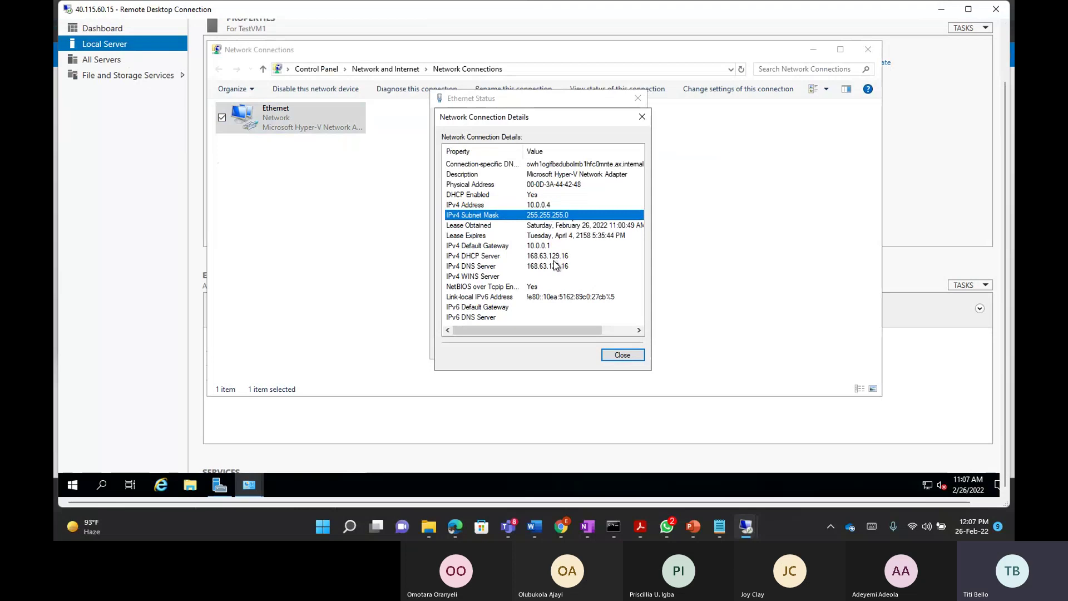
click(532, 253)
click(533, 247)
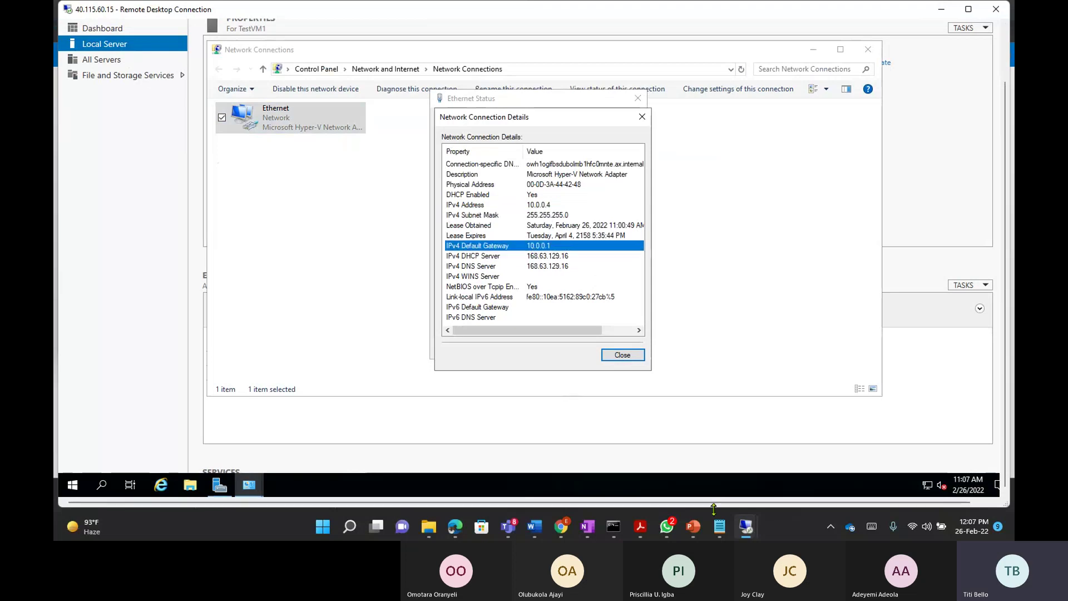
click(746, 526)
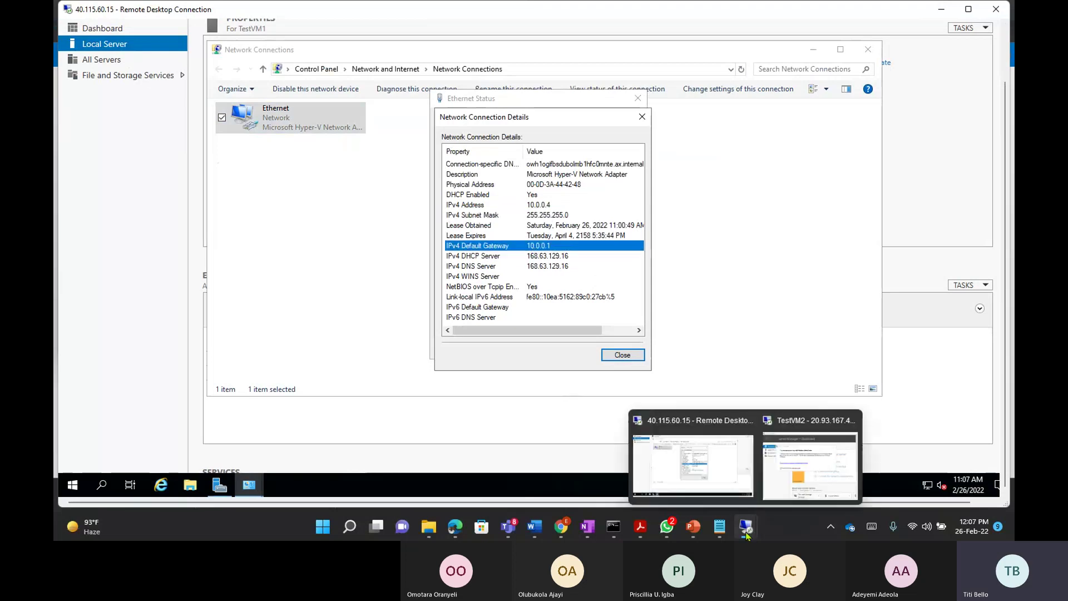
On TestVM2, dismiss the Windows Admin Center pop-up and open the Ethernet Status window
click(788, 476)
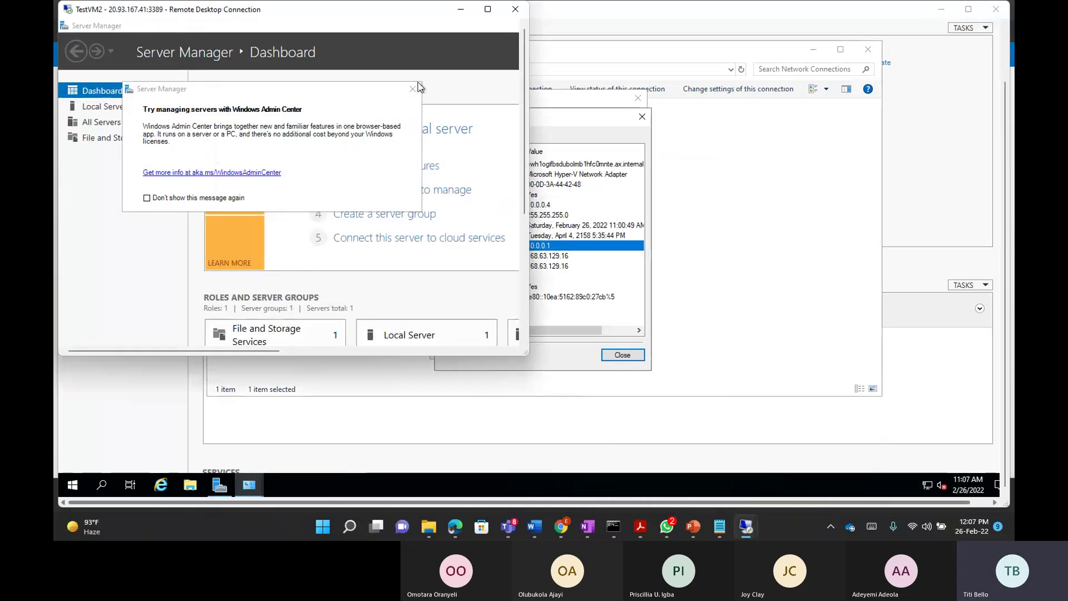
click(413, 94)
click(410, 91)
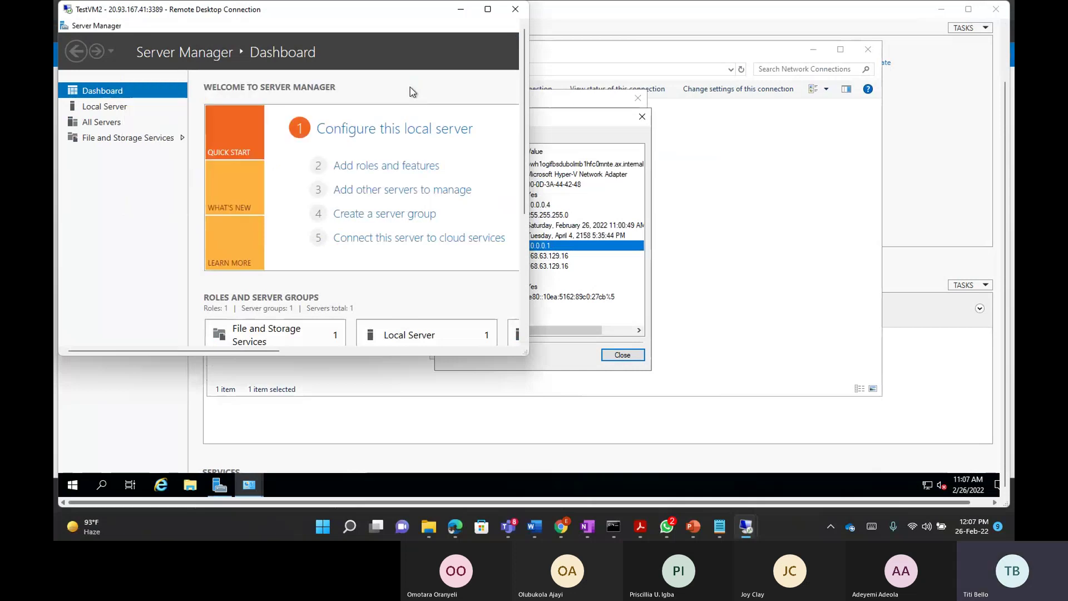
click(105, 108)
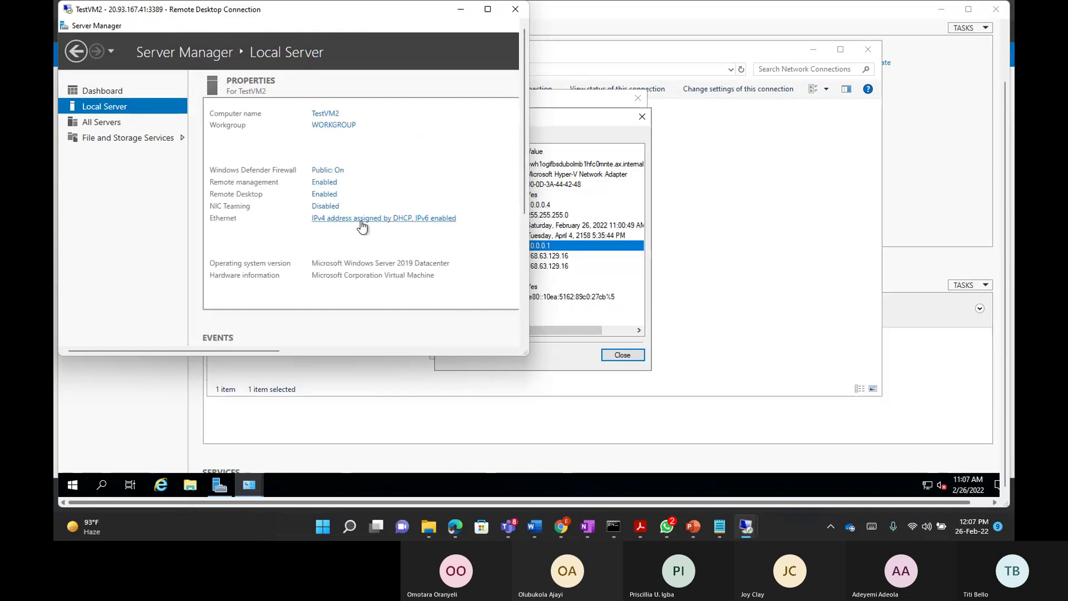
click(362, 224)
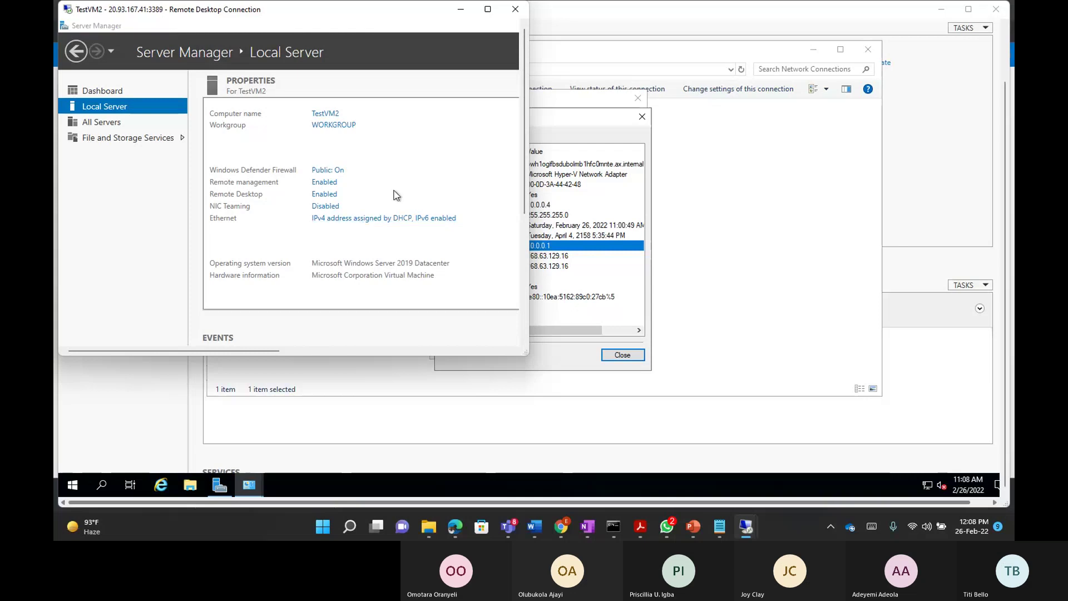
click(269, 182)
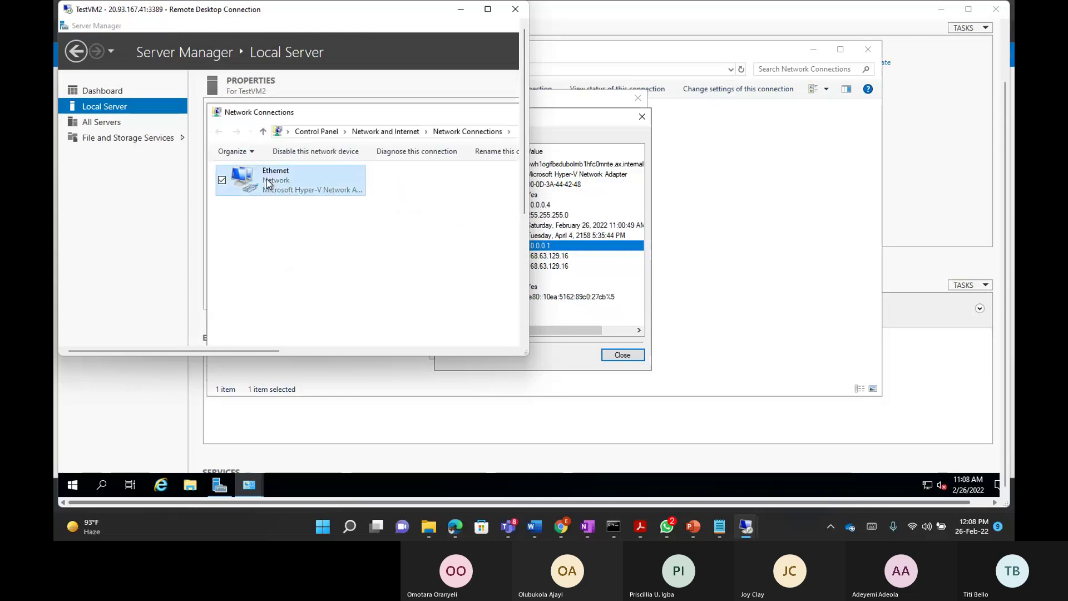
right_click(267, 183)
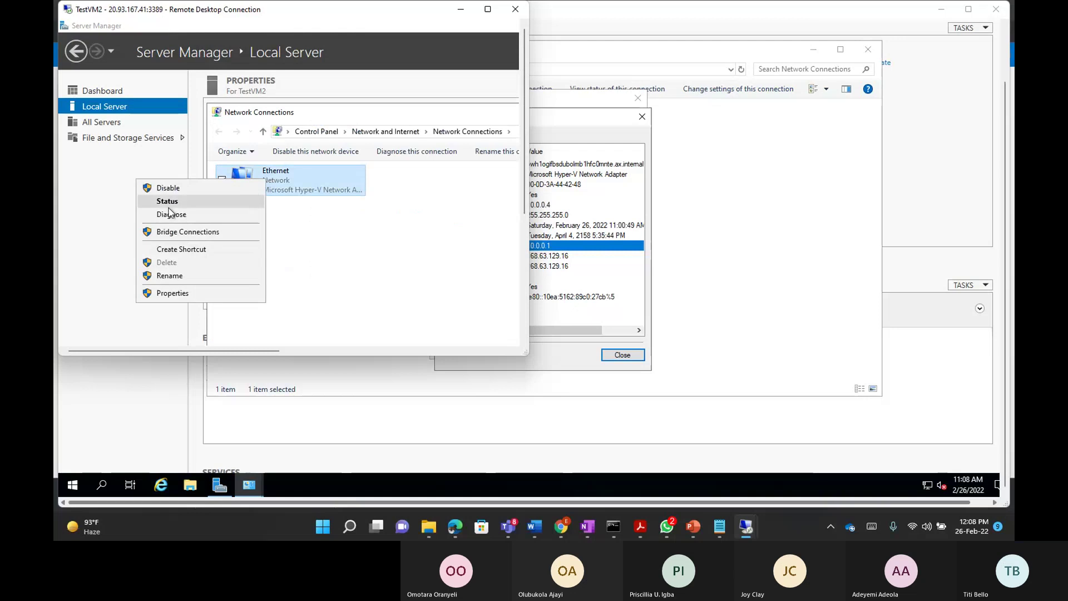
click(169, 204)
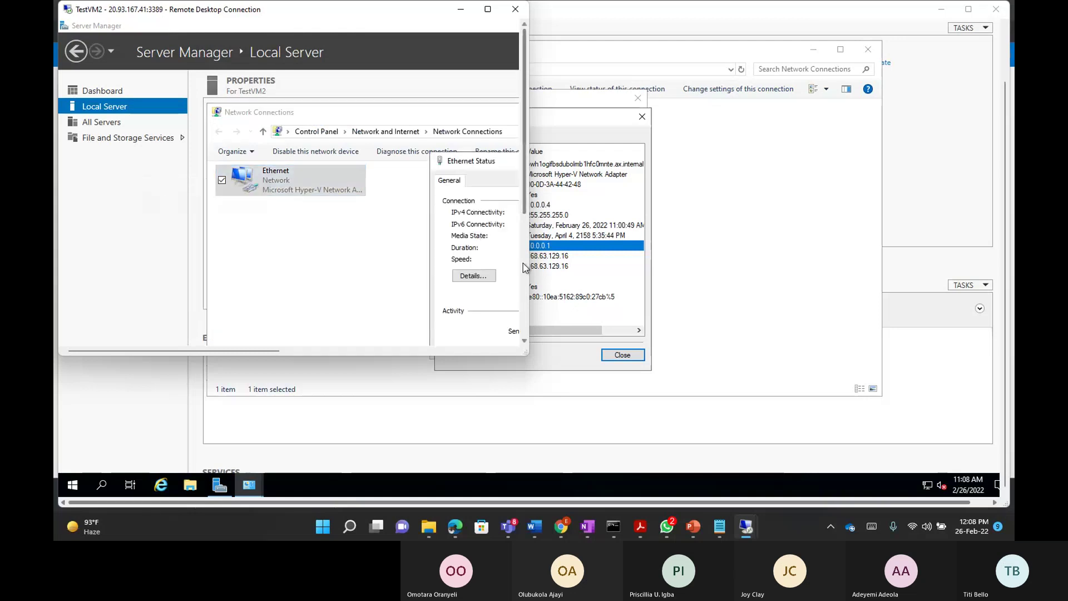
Show TestVM2's network details with IPv4 10.0.0.5, then return to TestVM1's 10.0.0.4 entry
drag(474, 174, 160, 111)
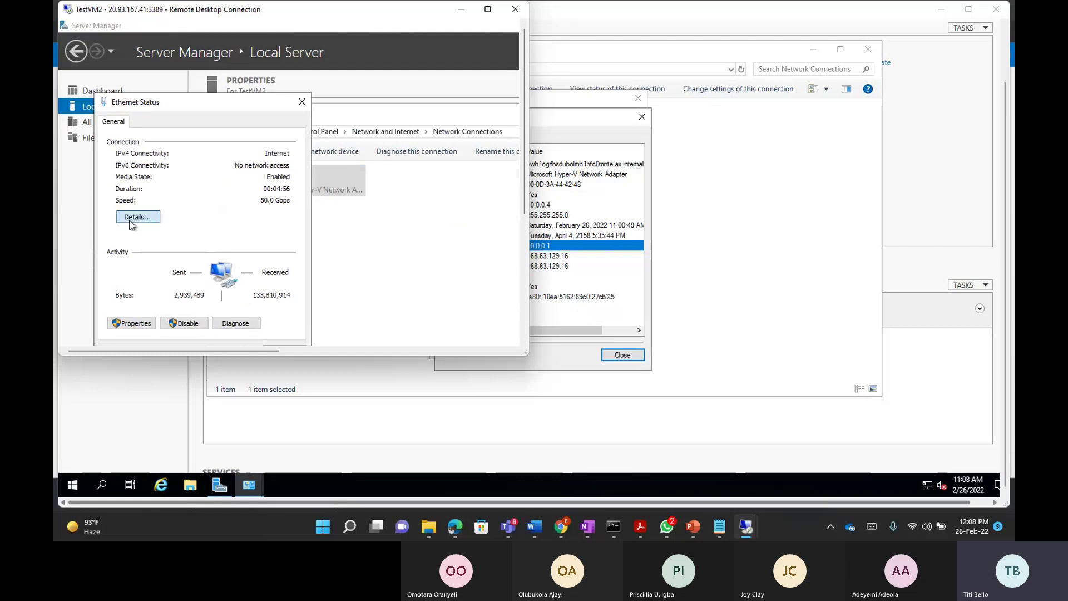
click(132, 223)
click(211, 211)
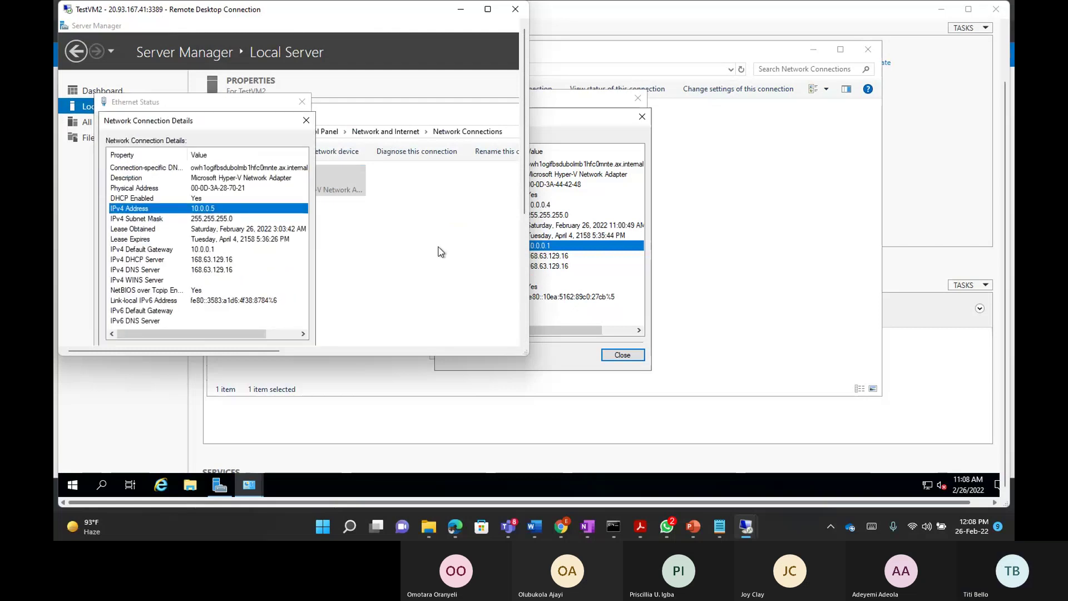
click(575, 221)
click(489, 205)
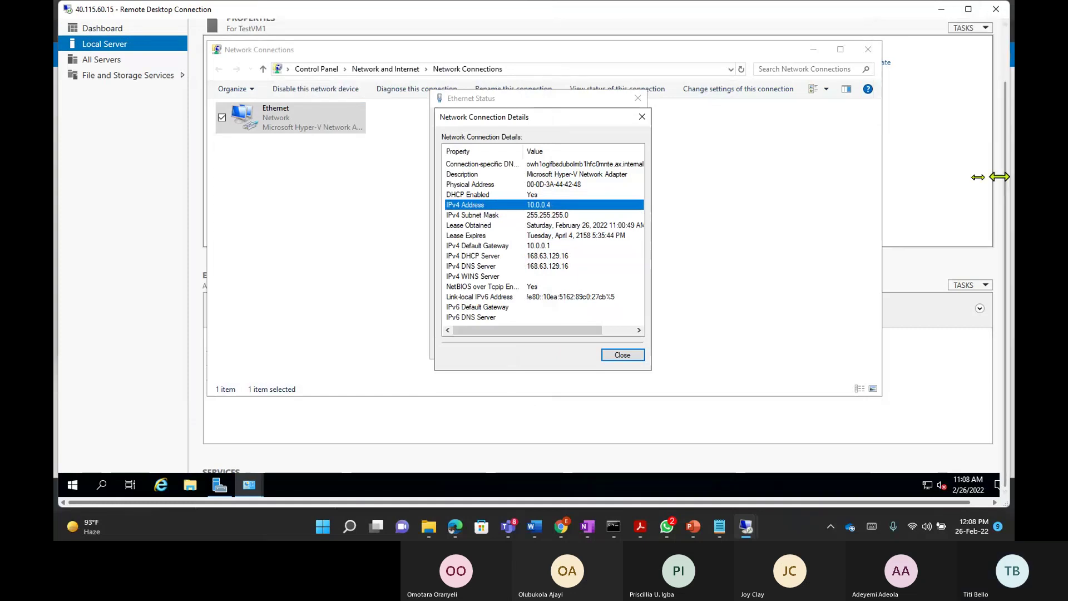
Narrow TestVM1's window and move it right, then focus TestVM2 and scroll to its taskbar
drag(1000, 177, 718, 177)
drag(535, 14, 798, 21)
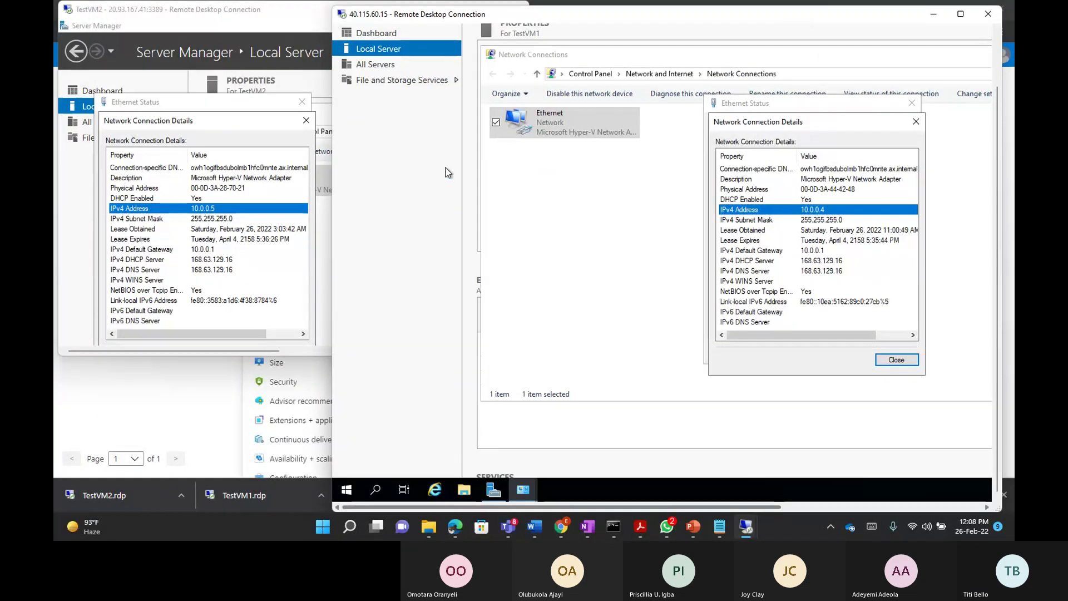
click(325, 202)
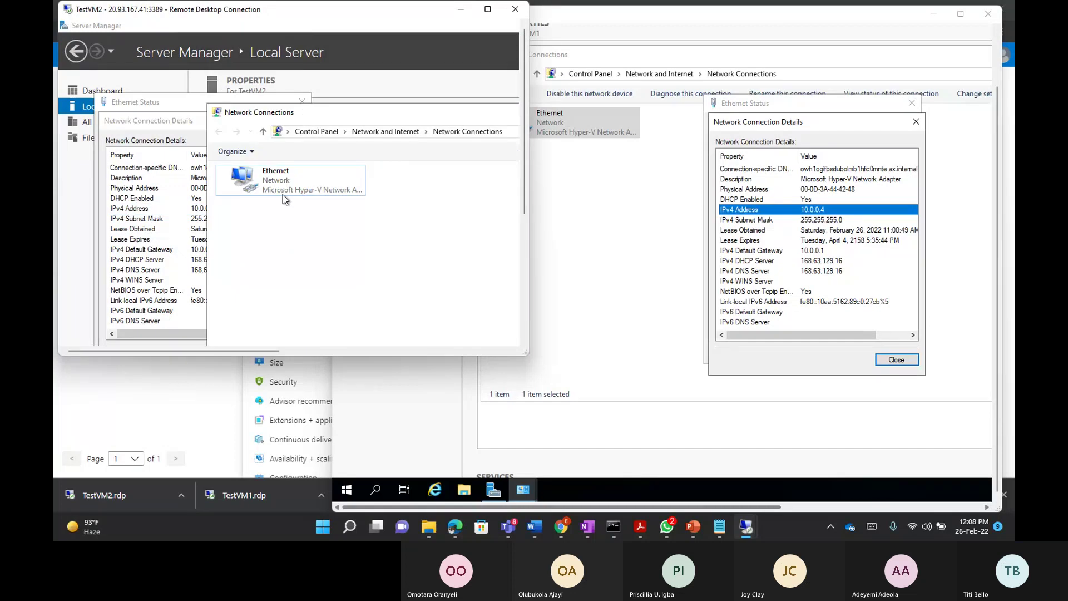
drag(523, 181, 532, 323)
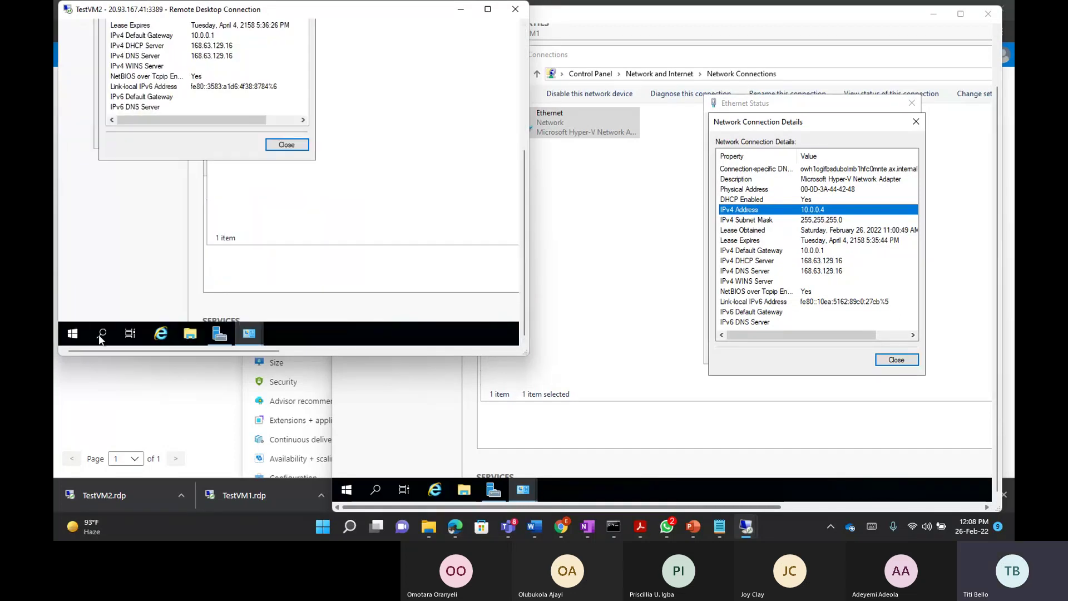
Run 'ping 10.0.0.4 -t' in a Command Prompt on TestVM2 and enlarge its window
click(72, 333)
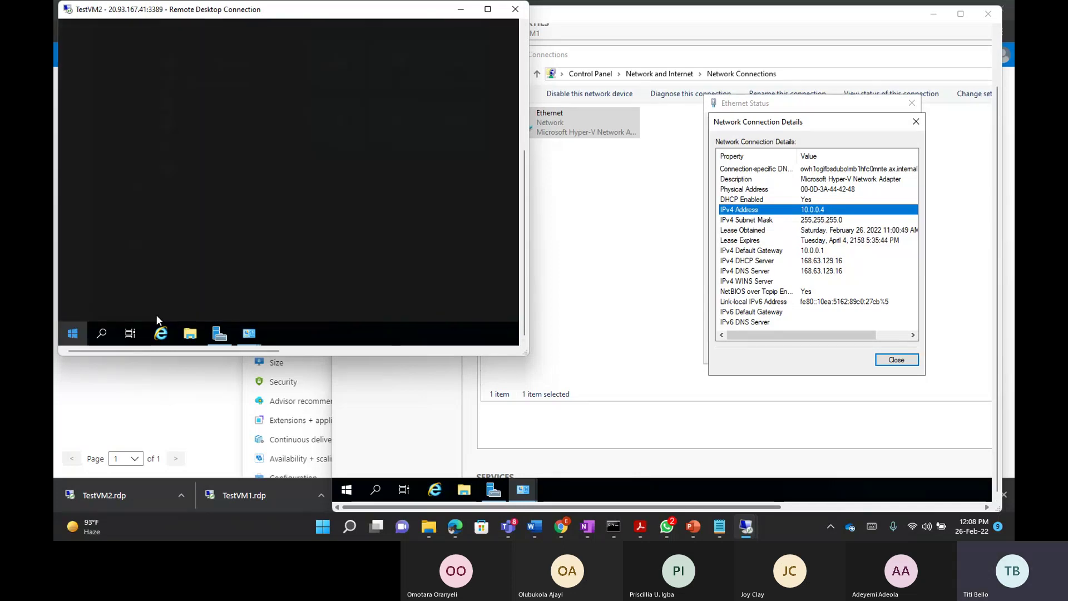
text(cmd)
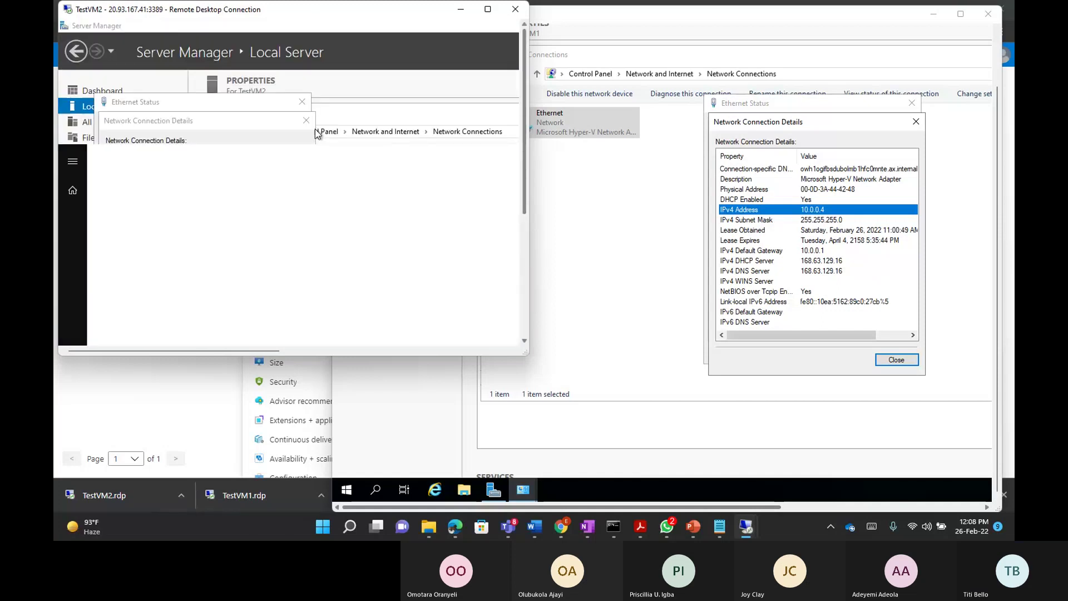
click(147, 217)
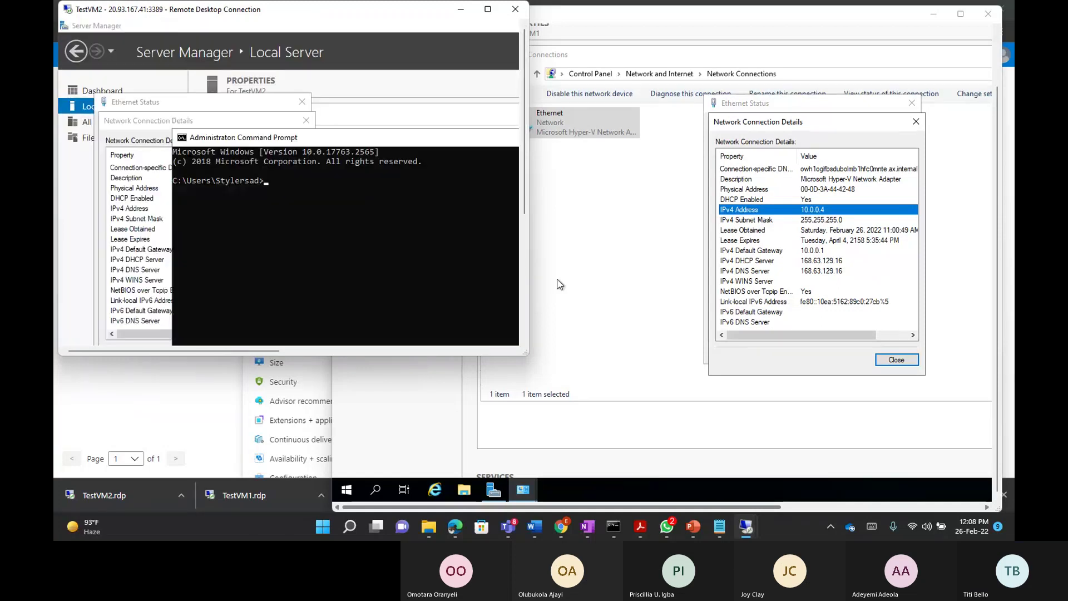
text(ping 10.)
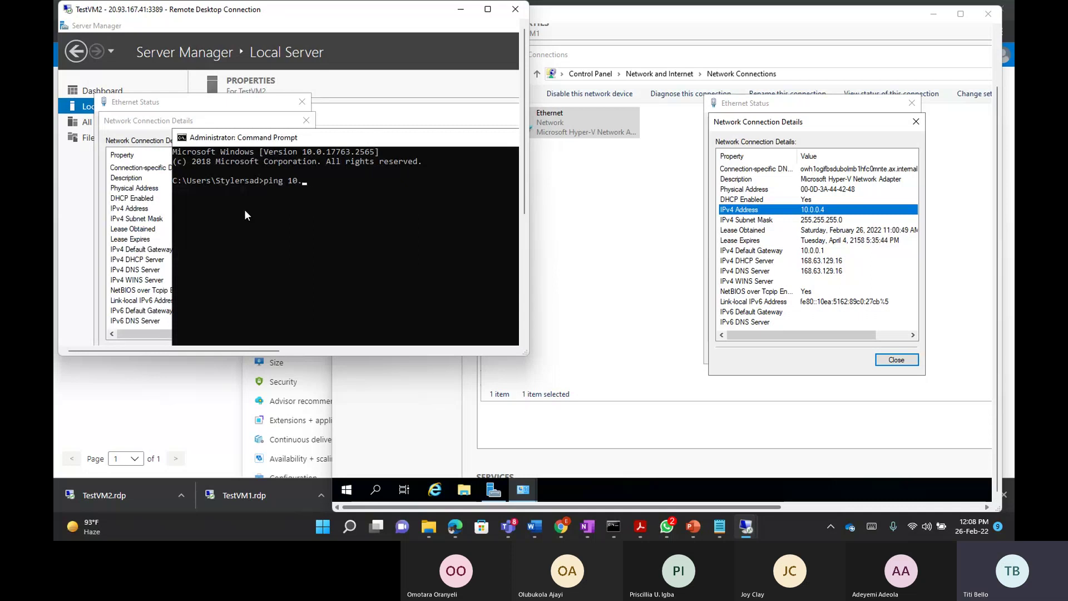
text(0.0.)
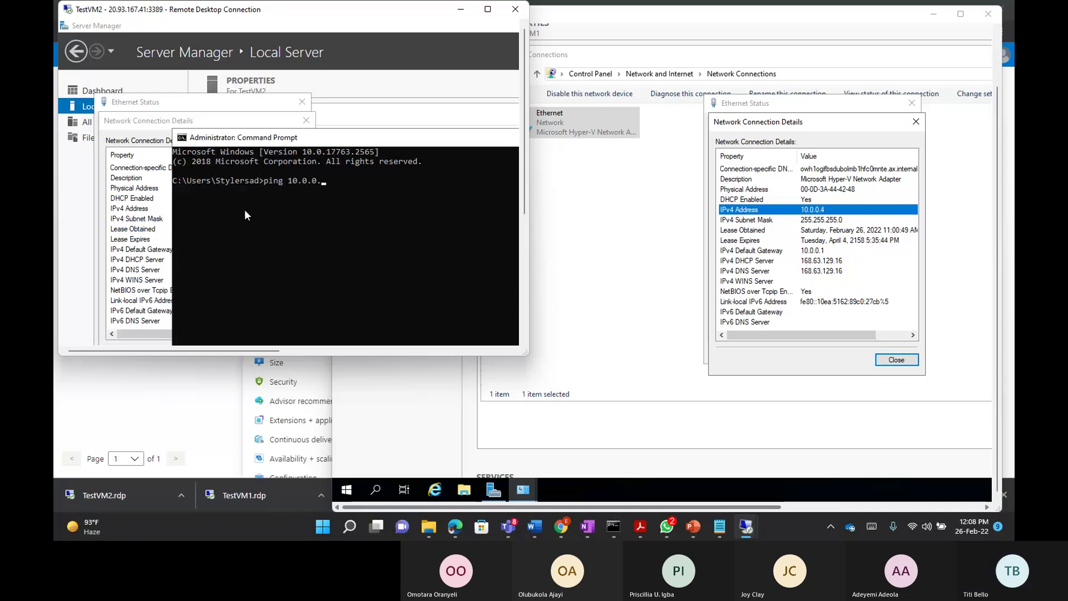
text(4)
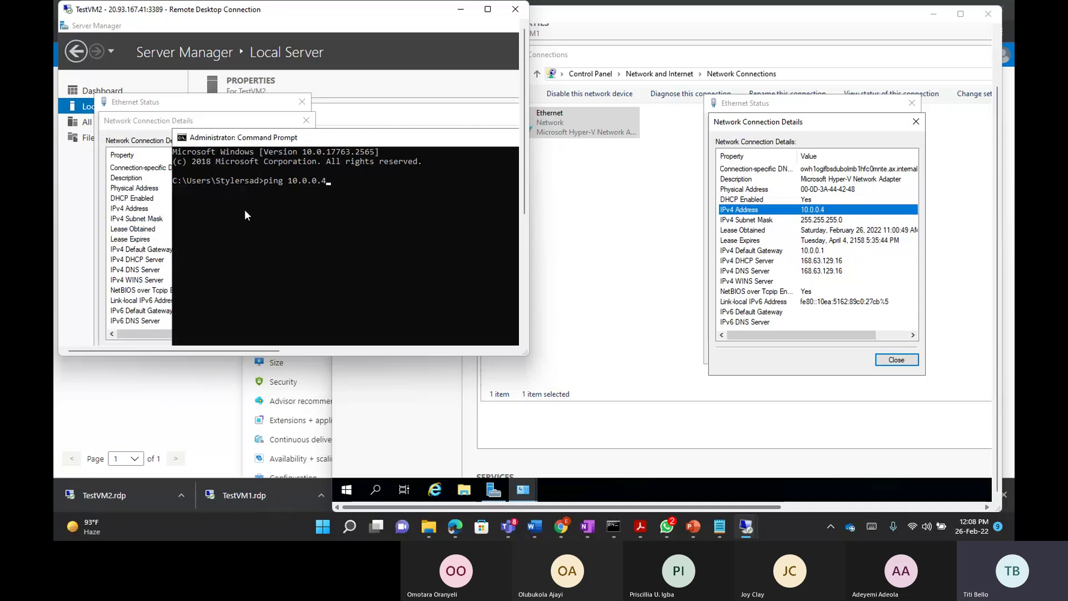
text( -t)
key(Return)
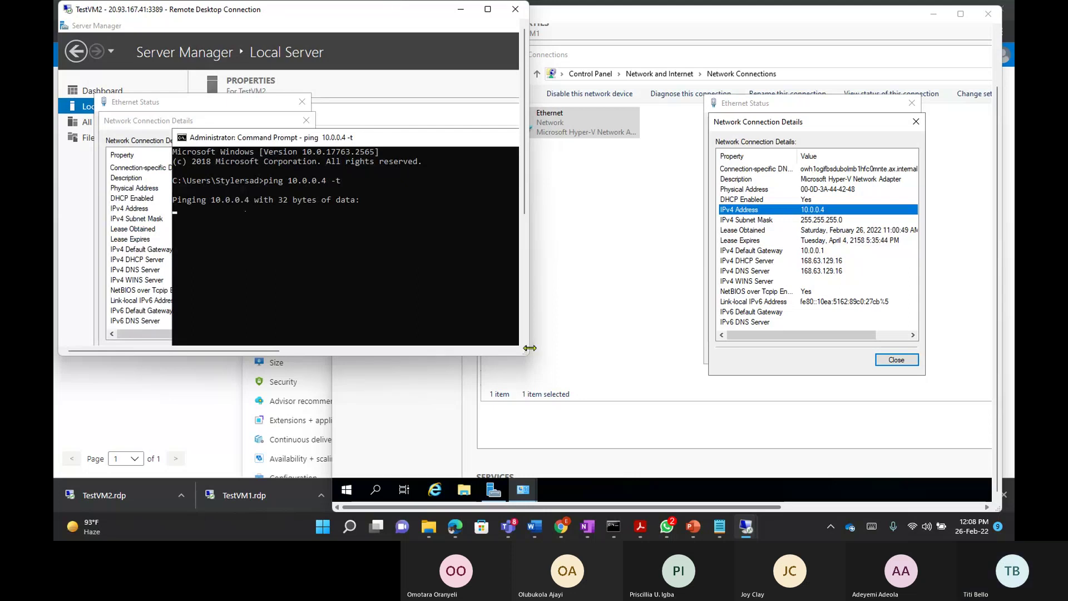
drag(526, 353, 602, 388)
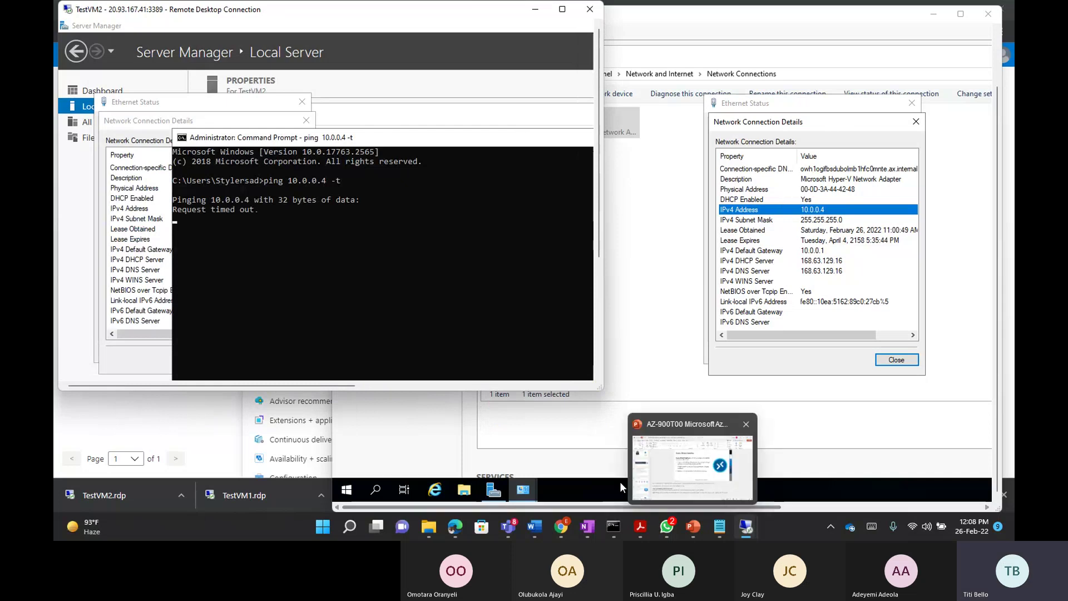
Run 'ping 10.0.0.5 -t' in a Command Prompt on TestVM1
click(346, 490)
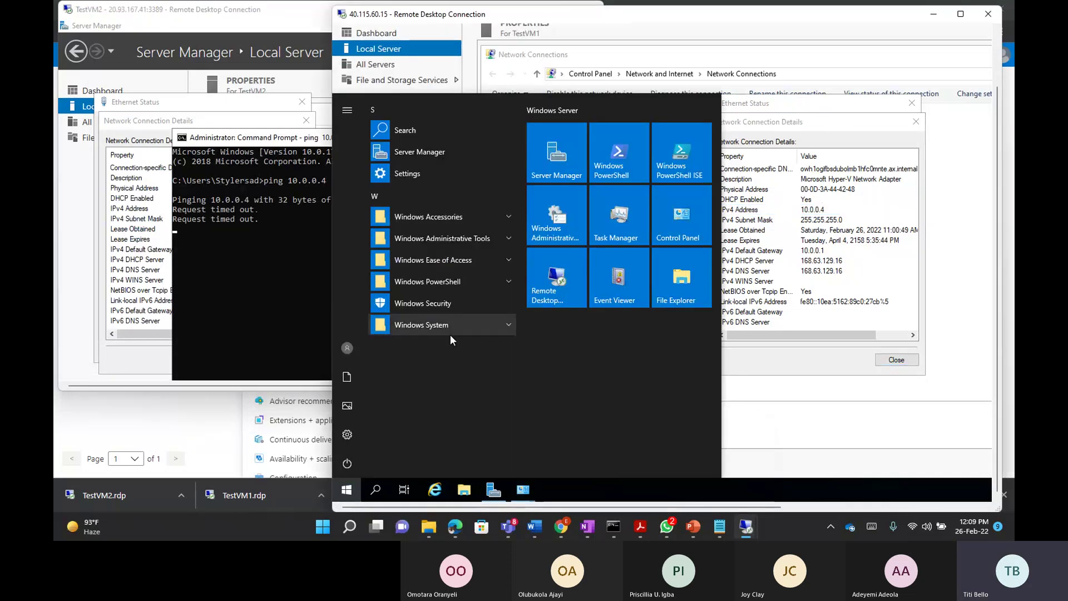
click(451, 335)
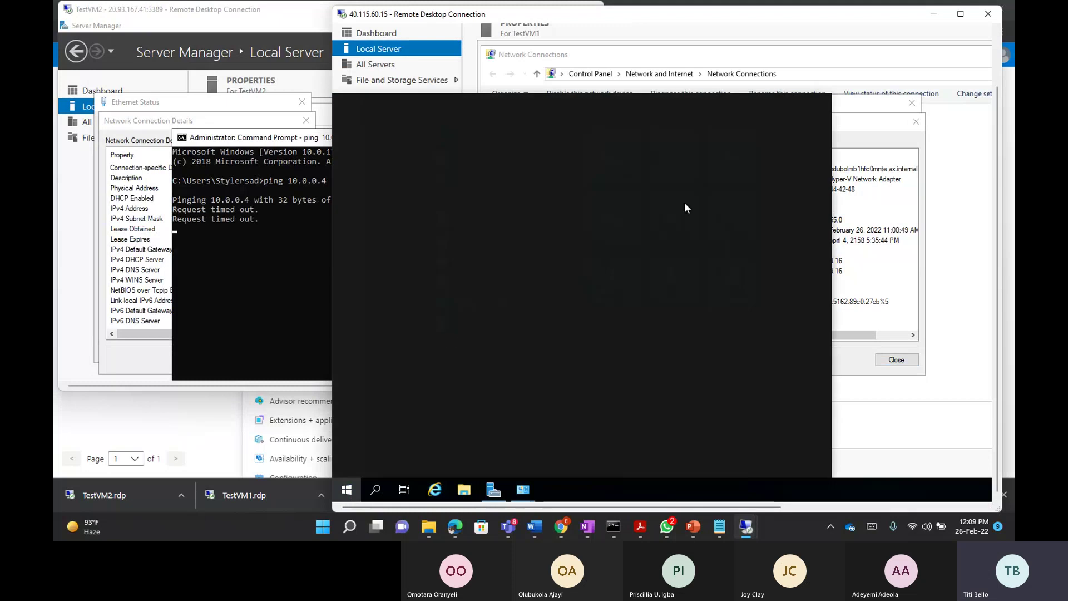
text(cmd)
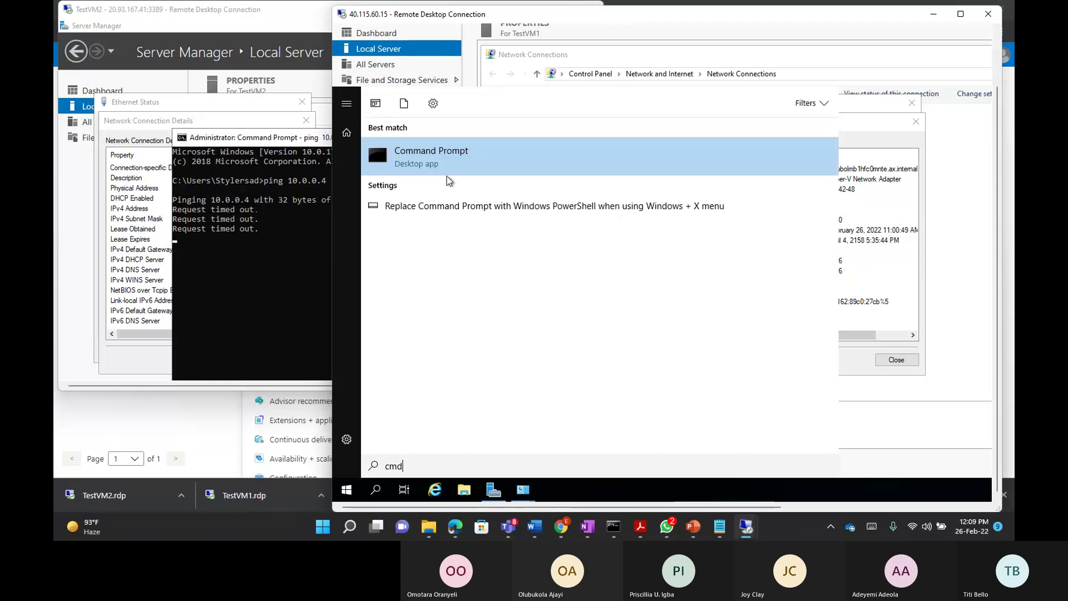
click(376, 139)
text(ping 10.0.0.5 -t)
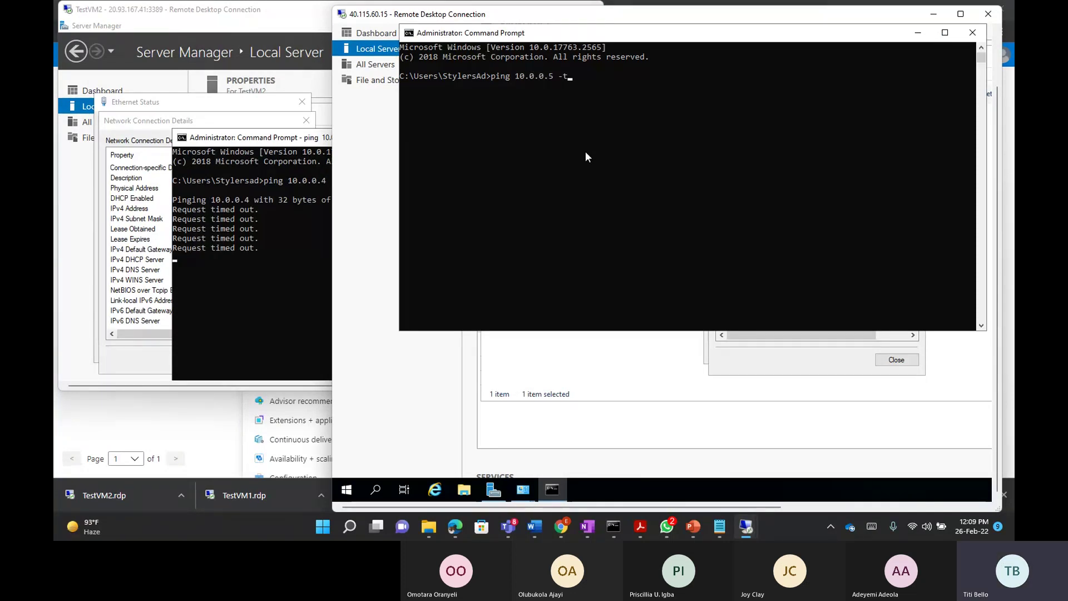
key(Return)
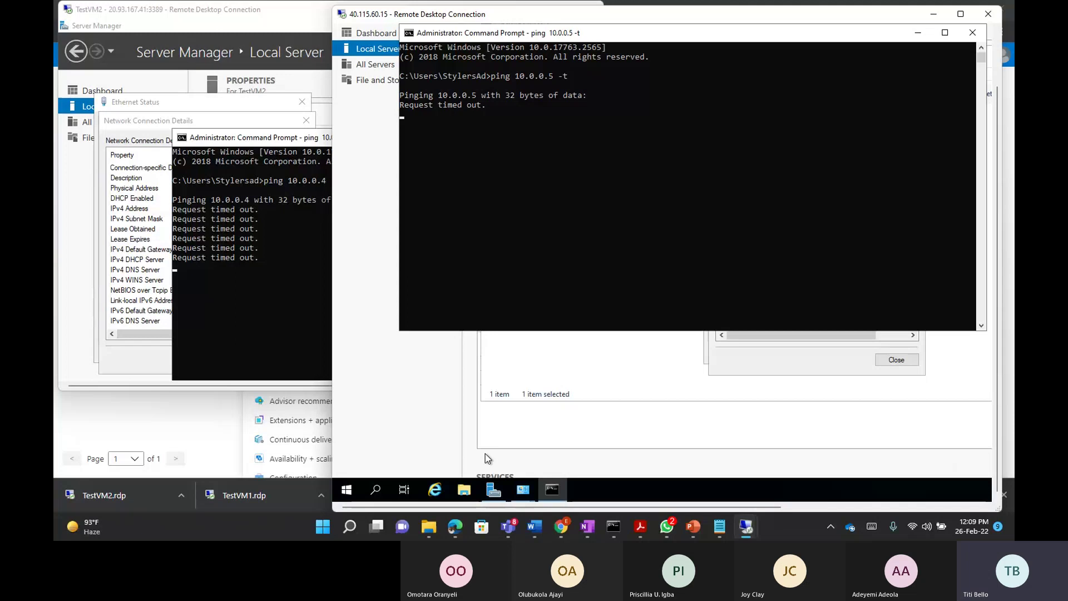
Bring TestVM1's Network Connections window back to the front
mouse_move(524, 493)
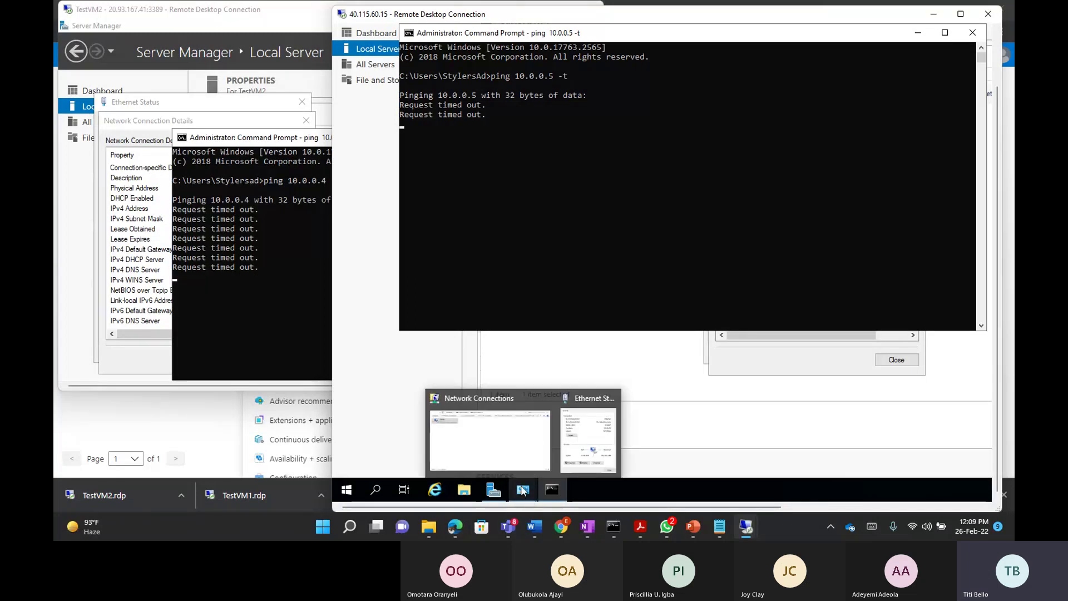
click(511, 455)
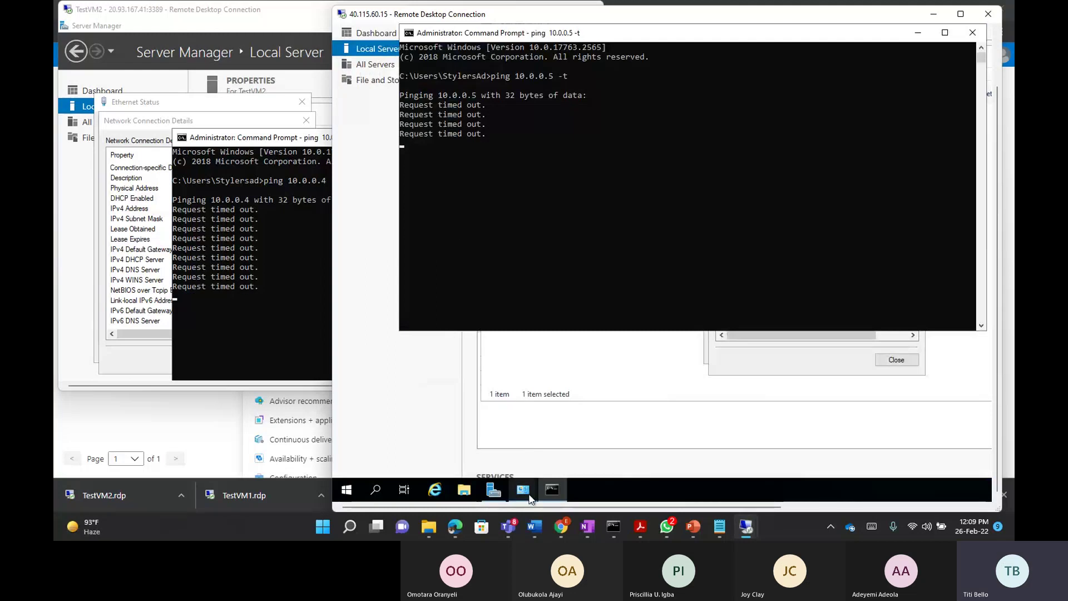
mouse_move(518, 496)
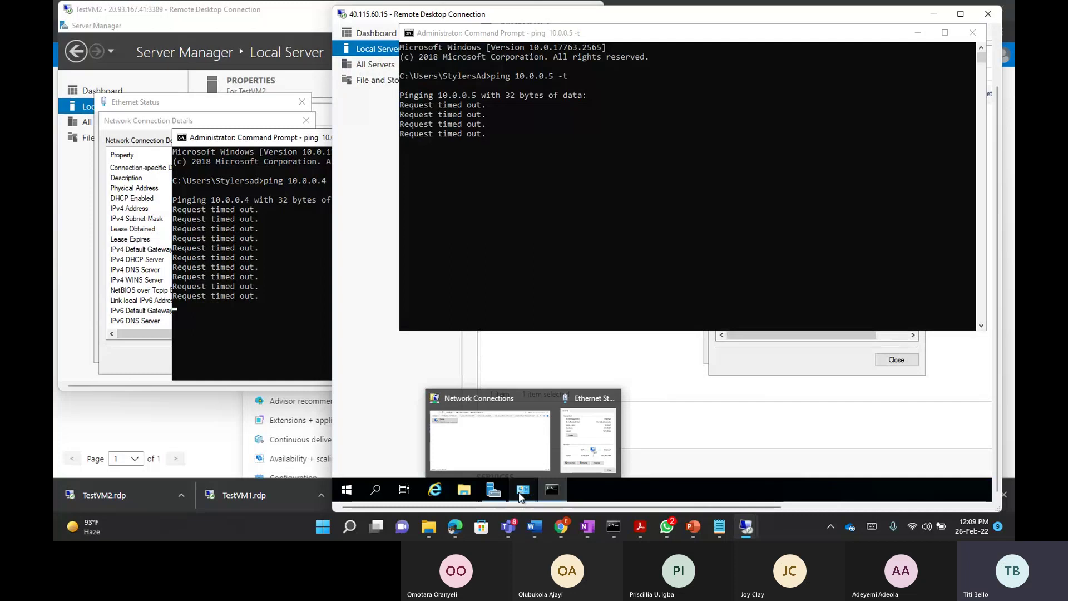
click(501, 445)
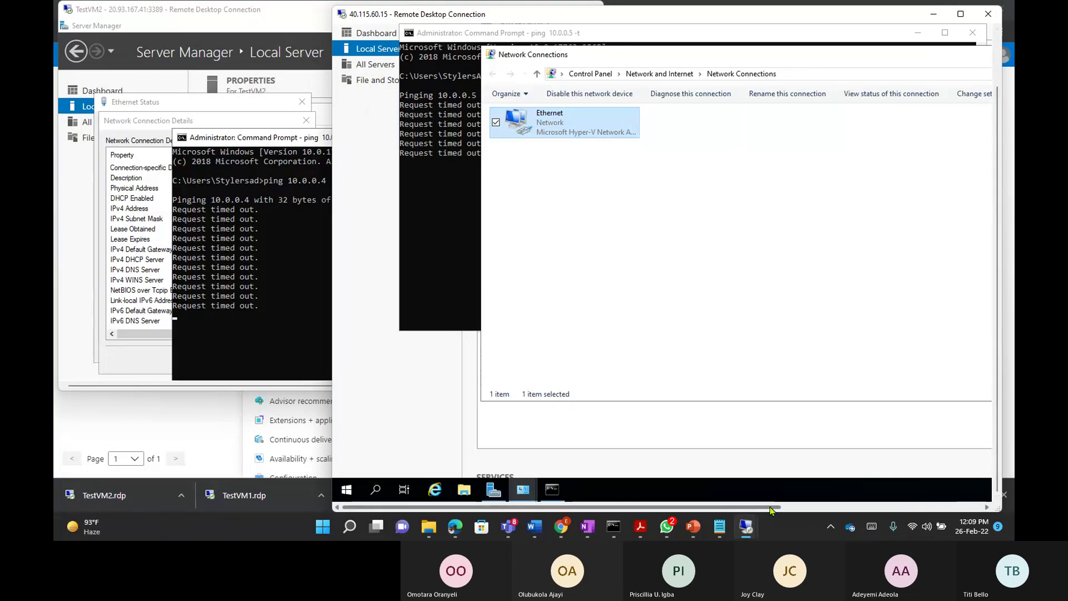
Open TestVM1's Network & Internet settings from the tray network icon, then the Network and Sharing Center
drag(772, 510, 968, 510)
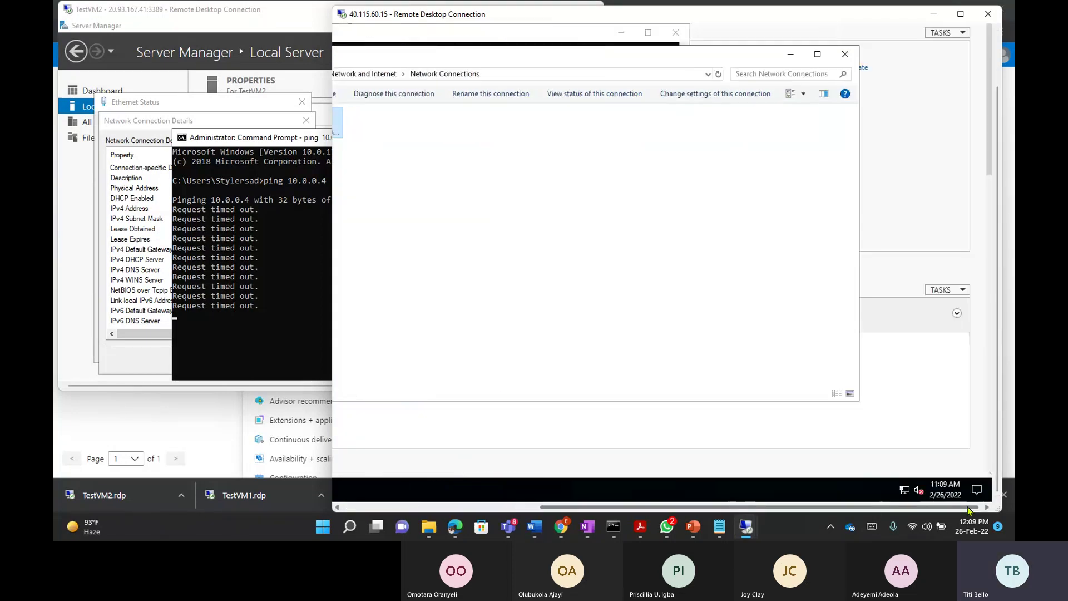
right_click(909, 488)
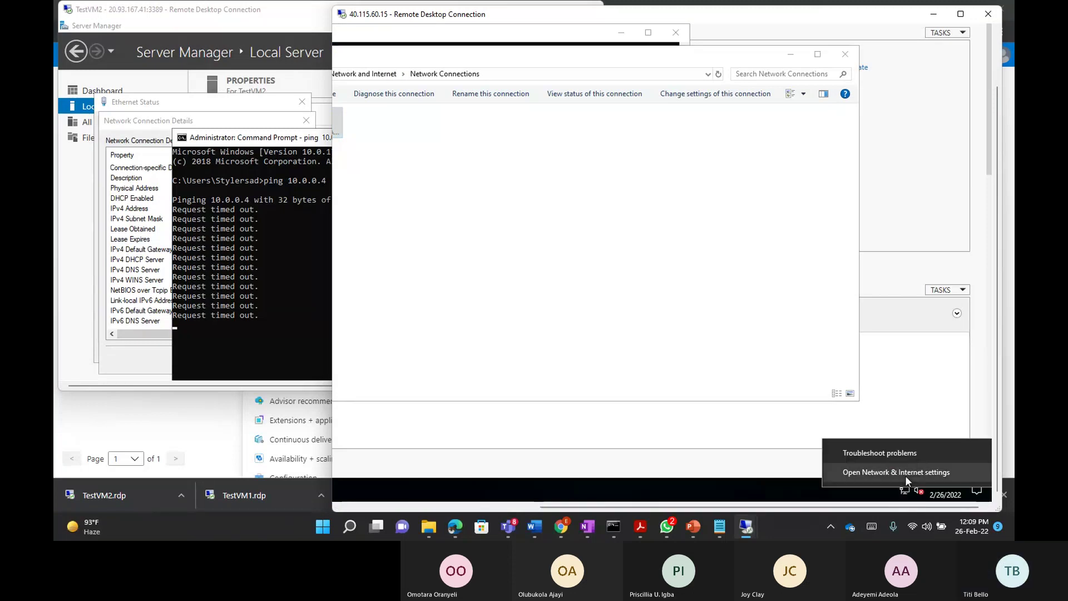
click(902, 472)
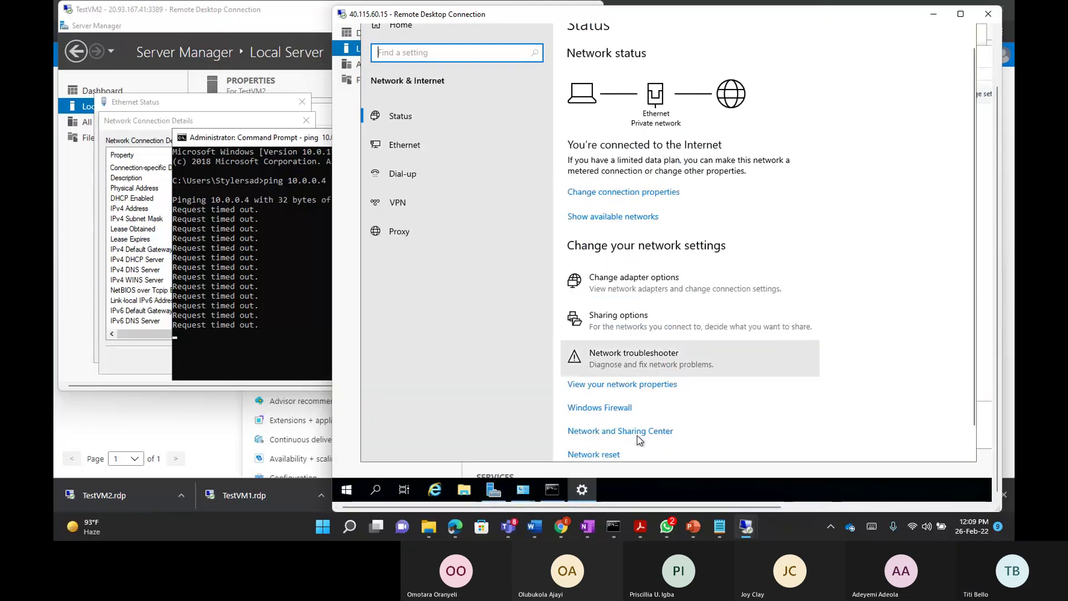
click(634, 438)
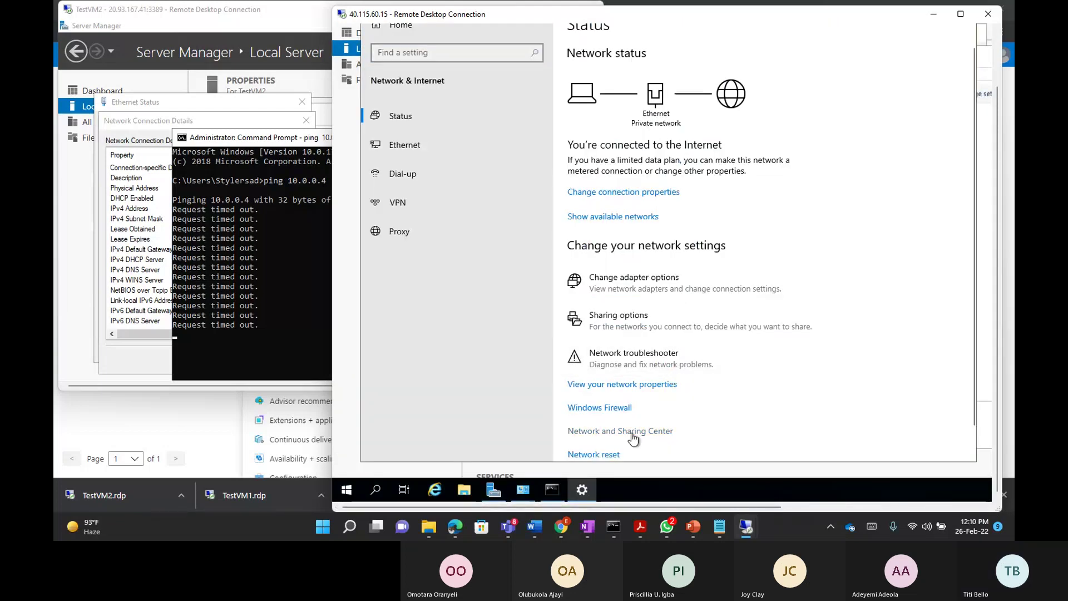